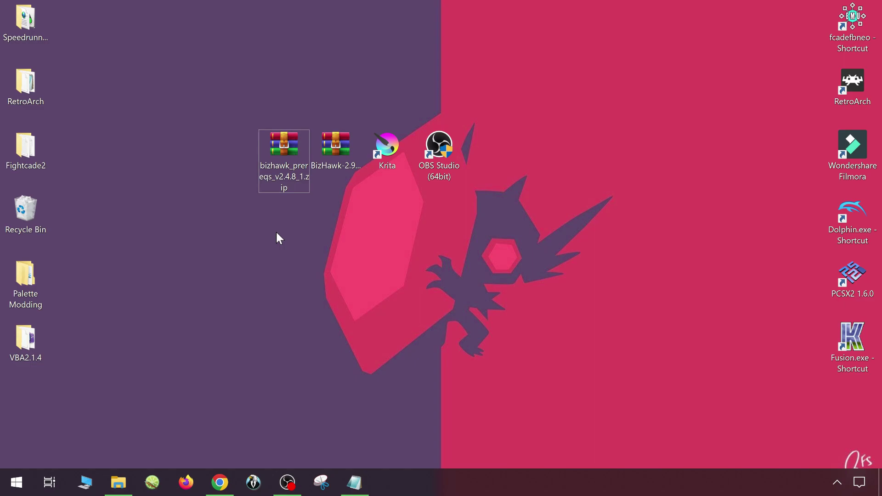
# Switch to Chrome and review the WinRAR 6.24 English 64 bit and 32 bit options on the download page.
pyautogui.click(231, 471)
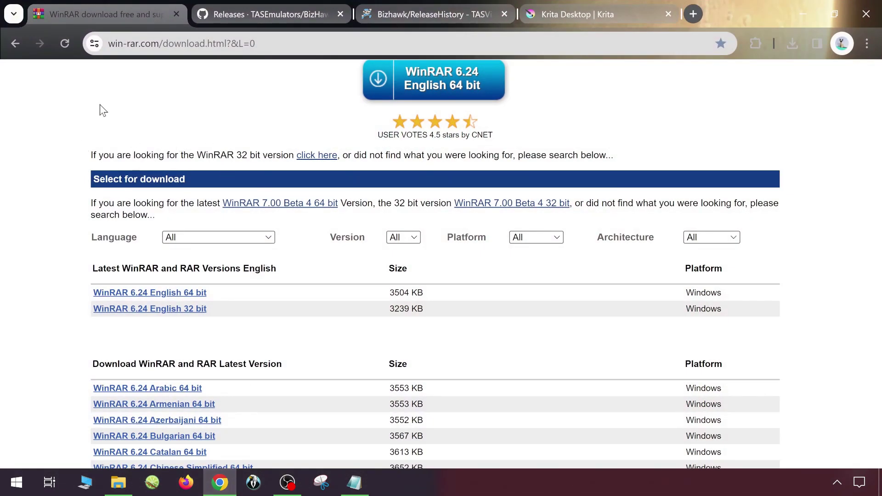
pyautogui.scroll(4, 165, 110)
pyautogui.scroll(-8, 161, 225)
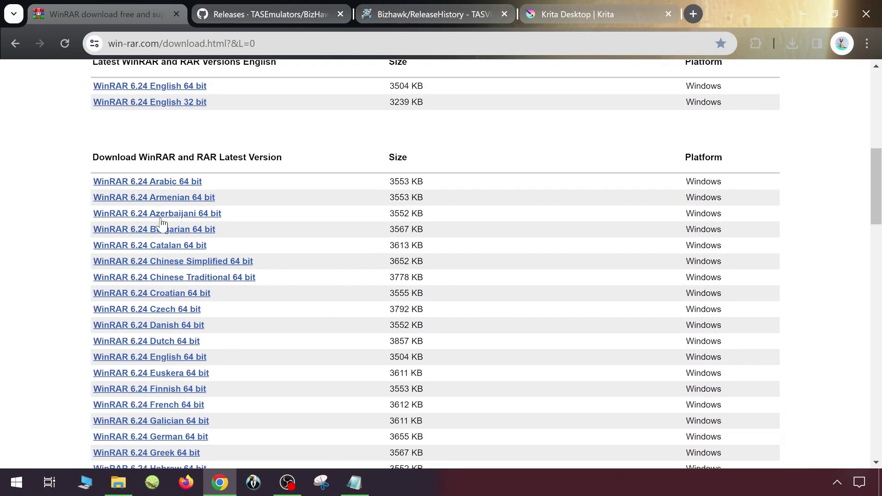
pyautogui.scroll(5, 191, 268)
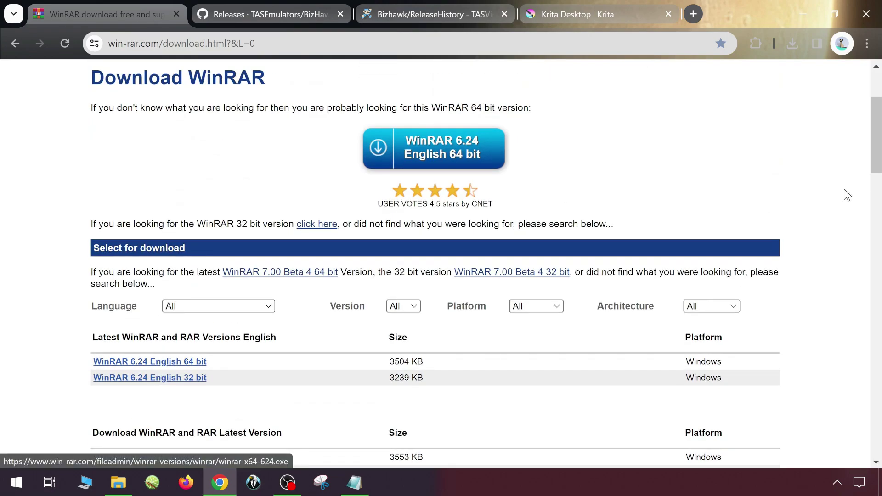
pyautogui.click(802, 10)
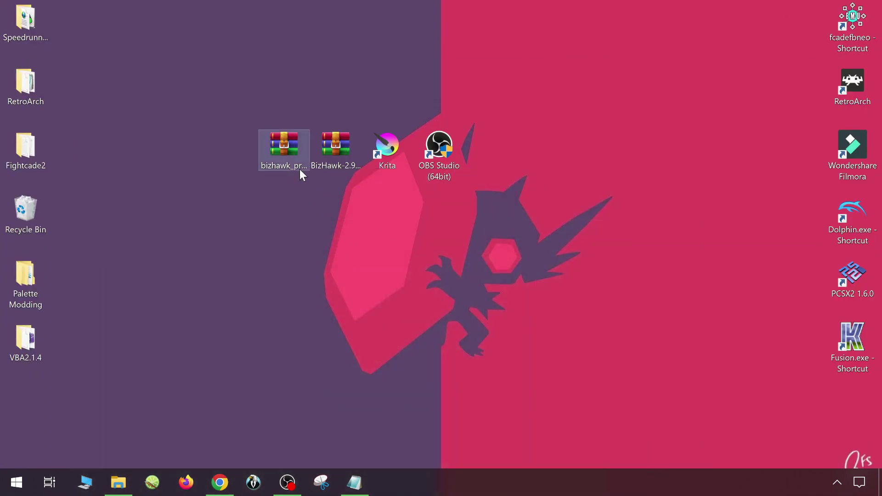
# Examine the 2.4.8_1 release and its bizhawk_prereqs_v2.4.8_1.zip asset on the BizHawk-Prereqs GitHub releases page in Chrome.
pyautogui.click(287, 159)
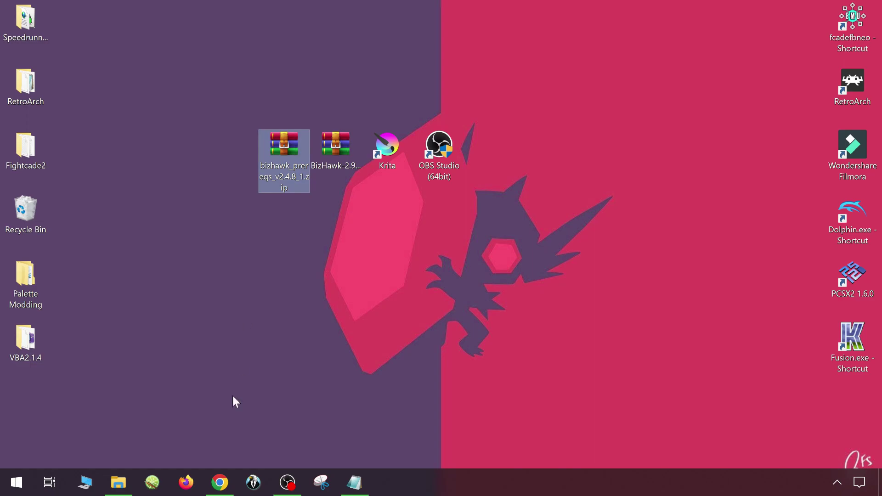
pyautogui.click(219, 482)
pyautogui.click(249, 10)
pyautogui.scroll(7, 180, 252)
pyautogui.scroll(-2, 277, 288)
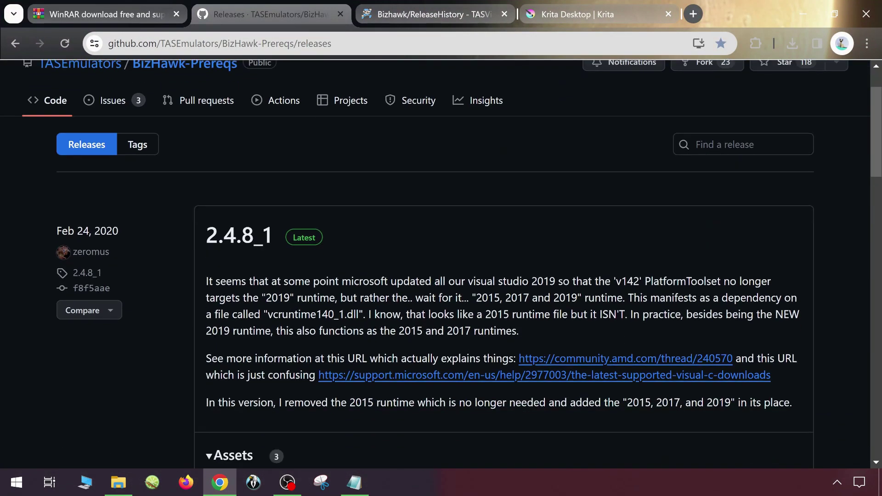
pyautogui.scroll(-3, 327, 245)
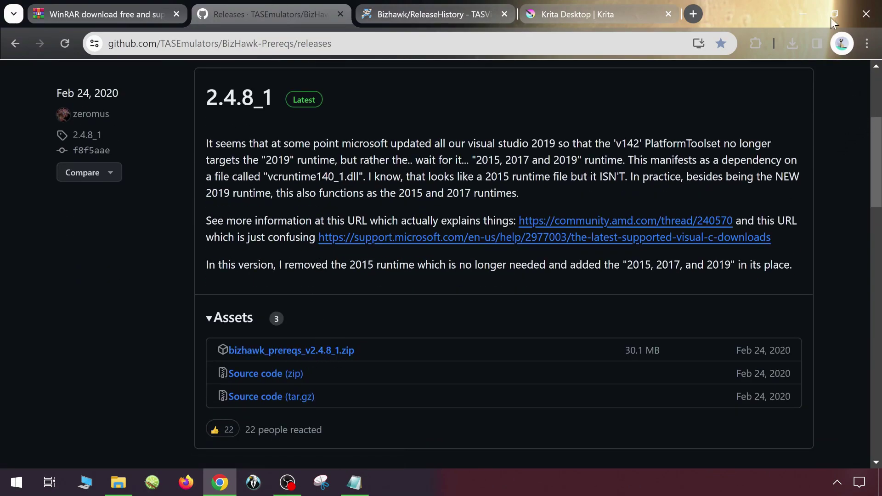
# Move the extracted bizhawk_prereqs_v2.4.8_1 folder below its archive on the desktop and open its setup to review the prerequisites list.
pyautogui.moveTo(23, 403); pyautogui.dragTo(289, 213)
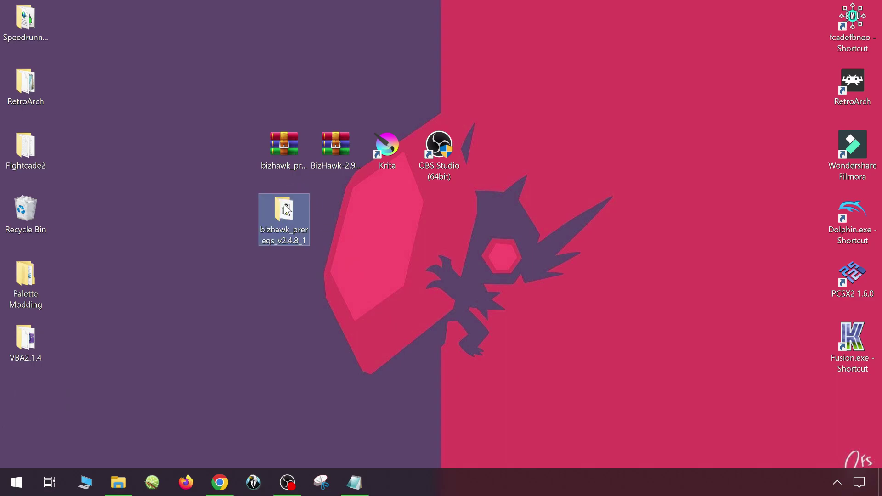
pyautogui.doubleClick(285, 211)
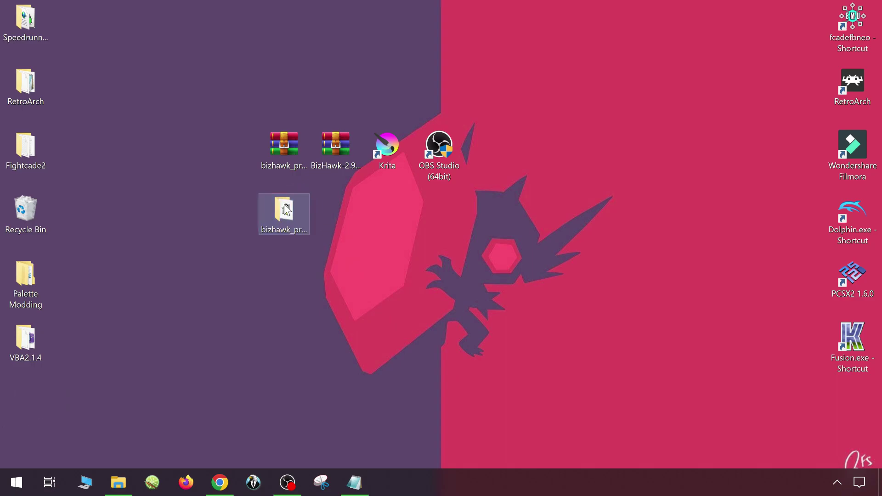
pyautogui.click(400, 203)
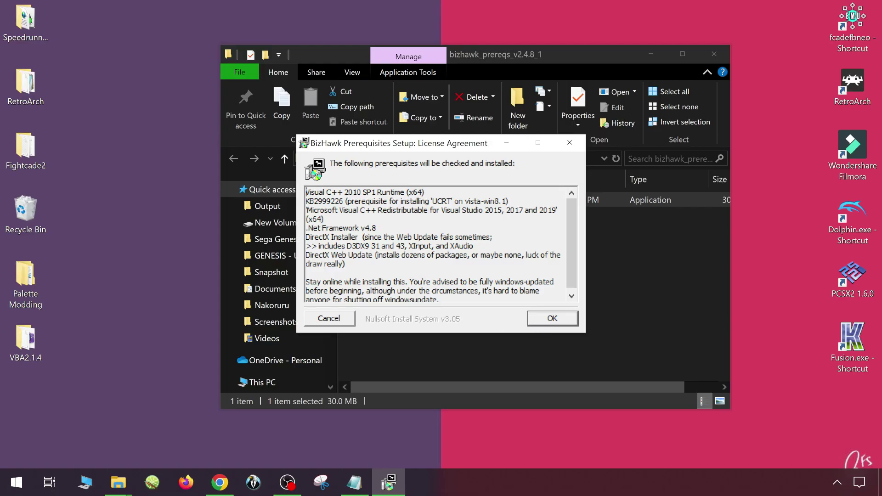
pyautogui.click(572, 144)
pyautogui.click(716, 53)
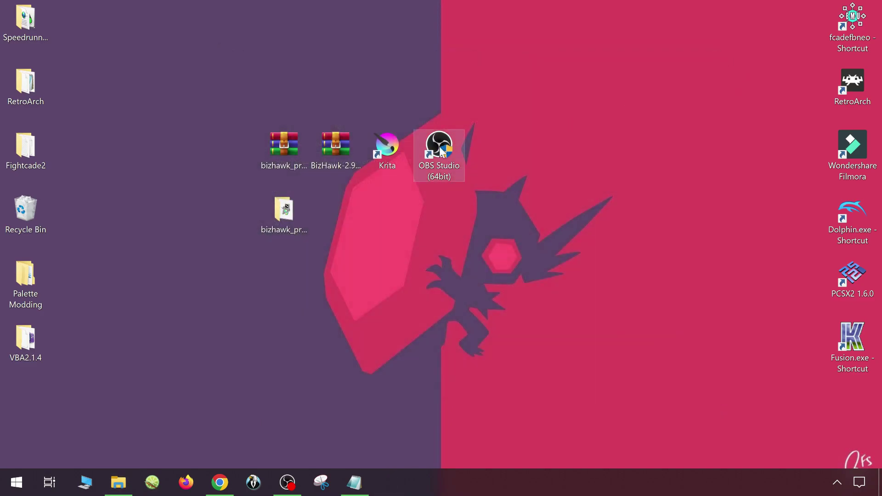
# Examine the BizHawk 2.9.1 section with its Windows download link on the TASVideos Release History page in Chrome.
pyautogui.click(346, 146)
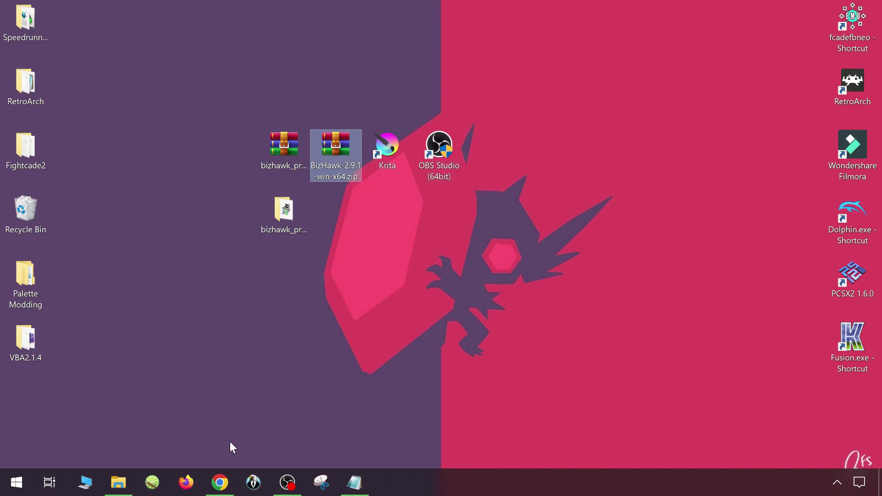
pyautogui.click(209, 485)
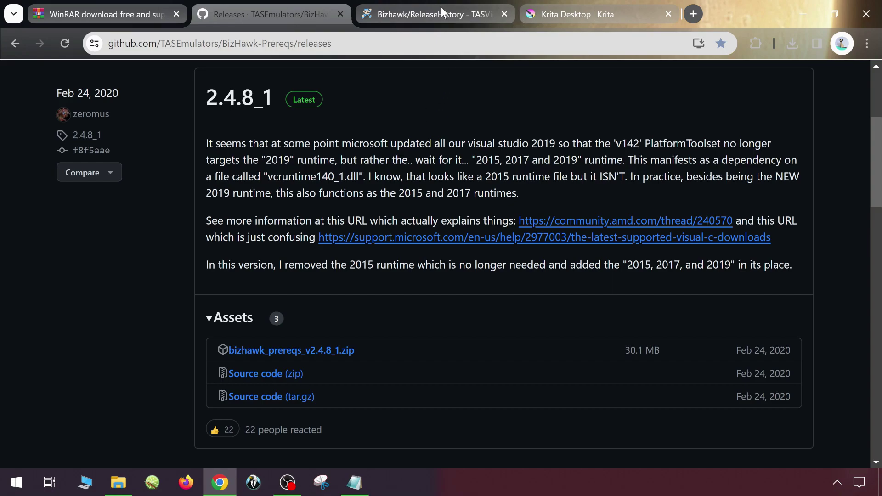
pyautogui.click(441, 14)
pyautogui.scroll(12, 248, 288)
pyautogui.scroll(-1, 110, 246)
pyautogui.scroll(1, 135, 248)
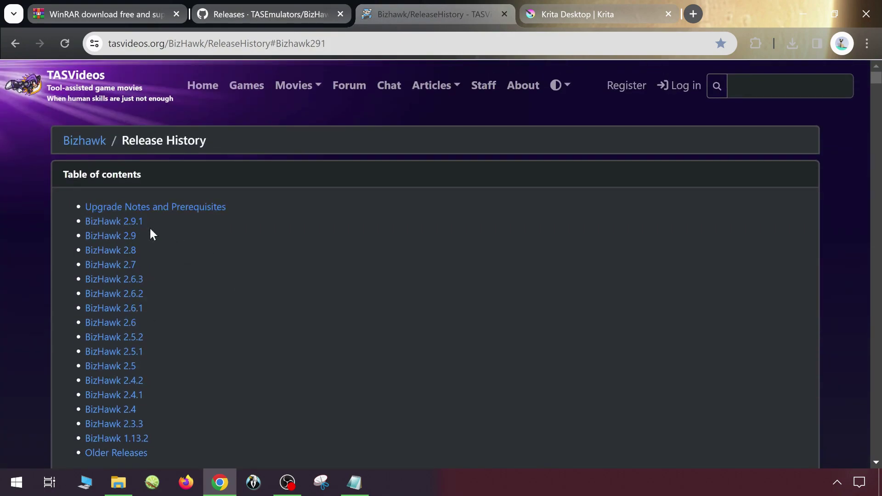
pyautogui.click(127, 222)
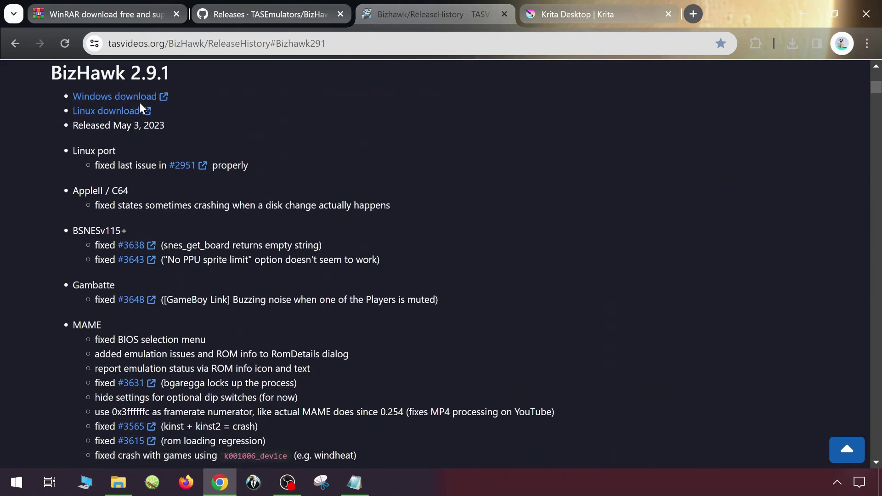
pyautogui.click(132, 103)
pyautogui.click(803, 13)
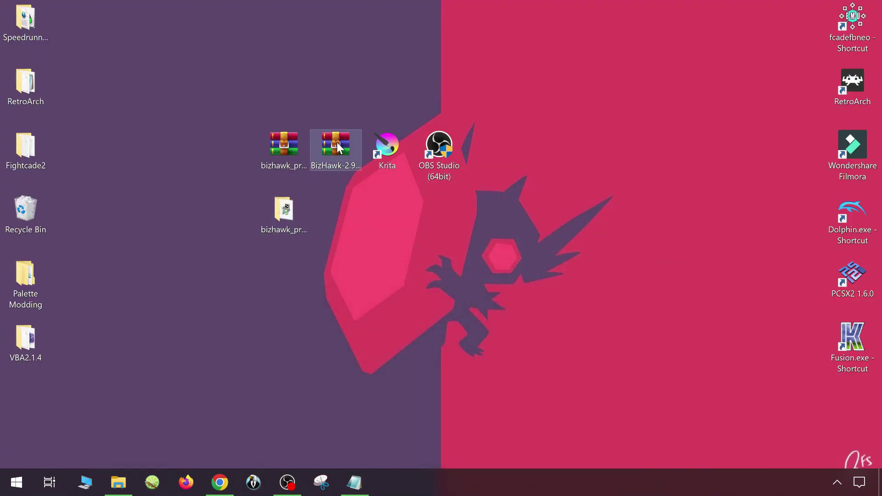
# Extract the BizHawk-2.9.1-win-x64.zip archive on the desktop and open the resulting BizHawk-2.9.1-win-x64 folder.
pyautogui.rightClick(336, 142)
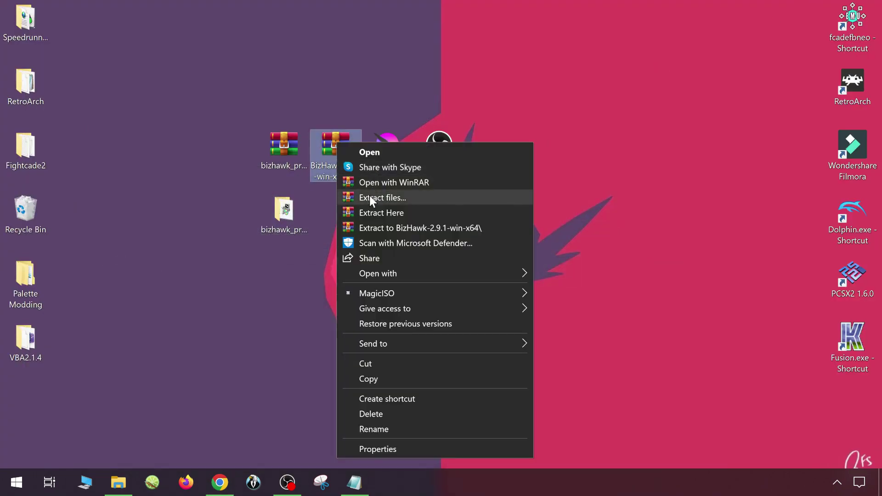
pyautogui.click(388, 211)
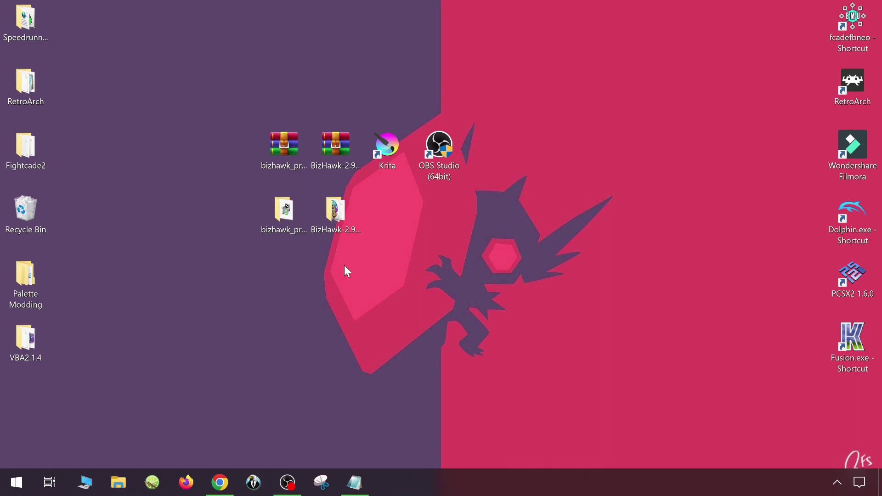
pyautogui.click(337, 212)
pyautogui.doubleClick(336, 212)
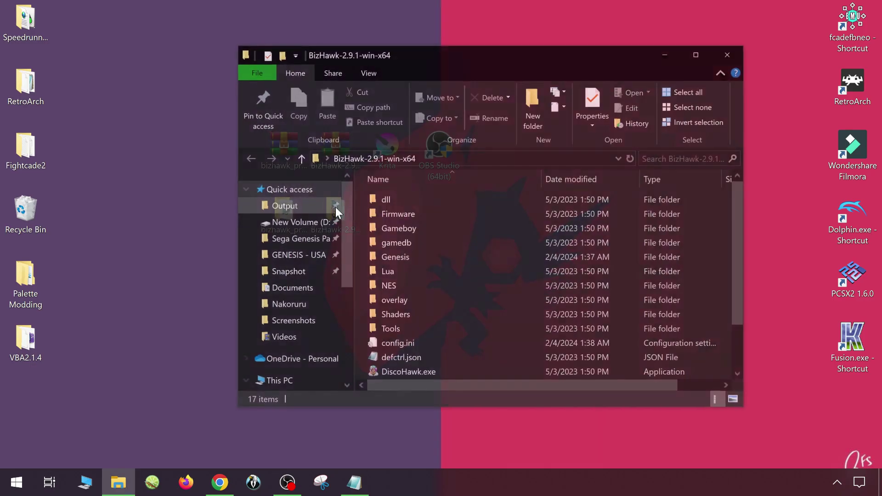
# Create a shortcut to EmuHawk.exe and place it on the desktop below the extracted BizHawk folder.
pyautogui.moveTo(428, 50); pyautogui.dragTo(507, 44)
pyautogui.scroll(-2, 526, 223)
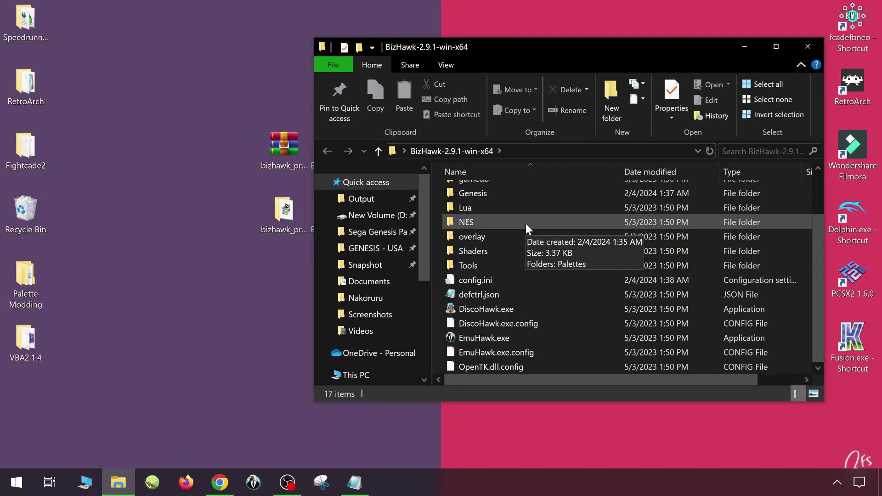
pyautogui.rightClick(473, 339)
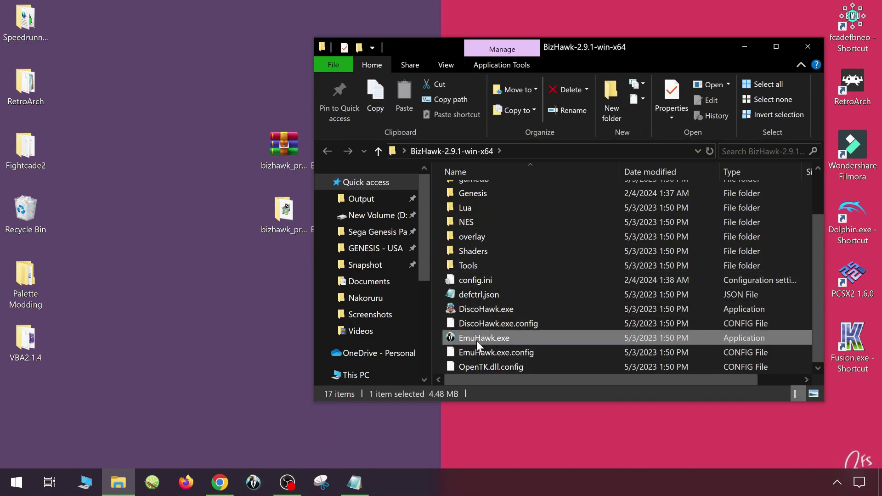
pyautogui.click(516, 409)
pyautogui.moveTo(481, 334); pyautogui.dragTo(265, 299)
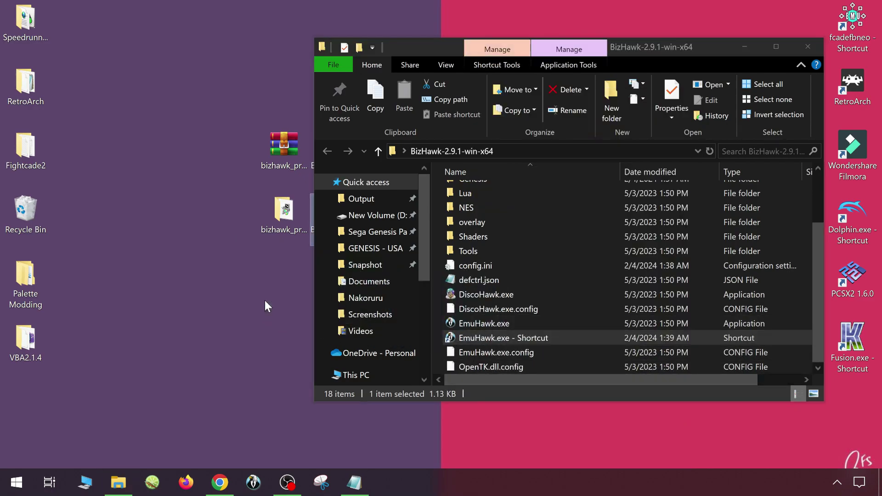
pyautogui.click(820, 48)
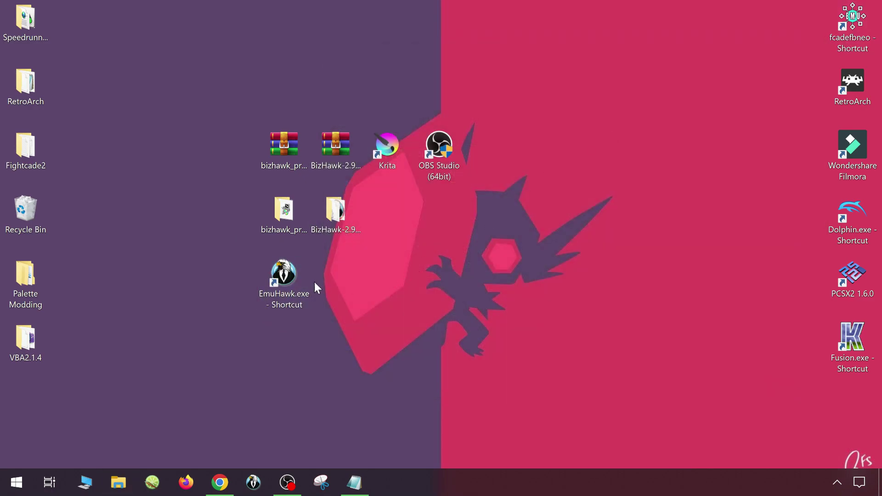
pyautogui.moveTo(289, 289); pyautogui.dragTo(343, 279)
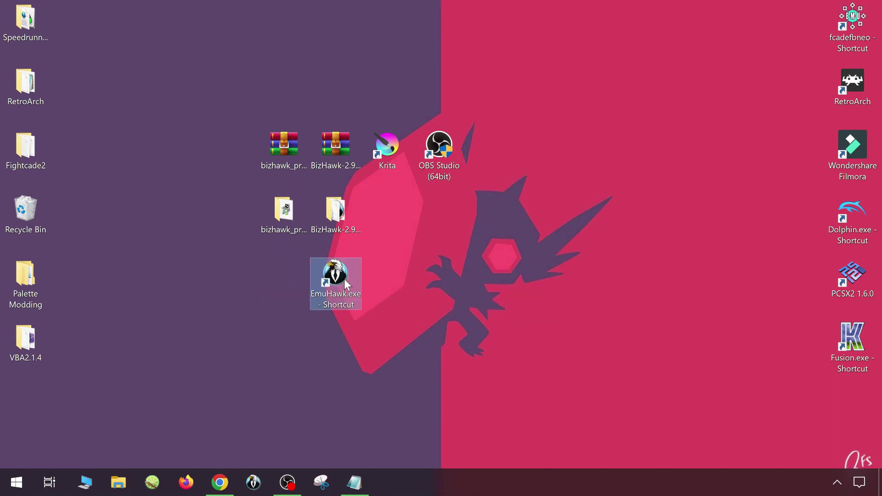
# Launch EmuHawk from its desktop shortcut in a maximized window and load the Samurai Shodown (U) Genesis ROM.
pyautogui.doubleClick(344, 279)
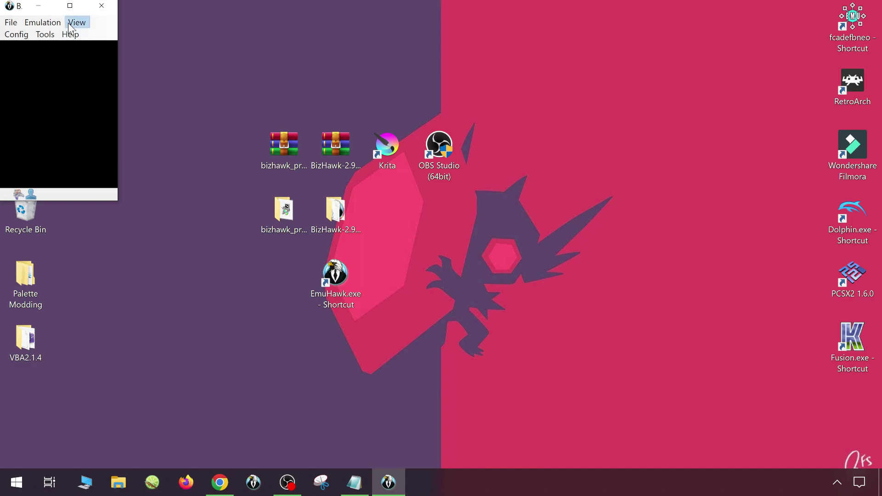
pyautogui.click(70, 5)
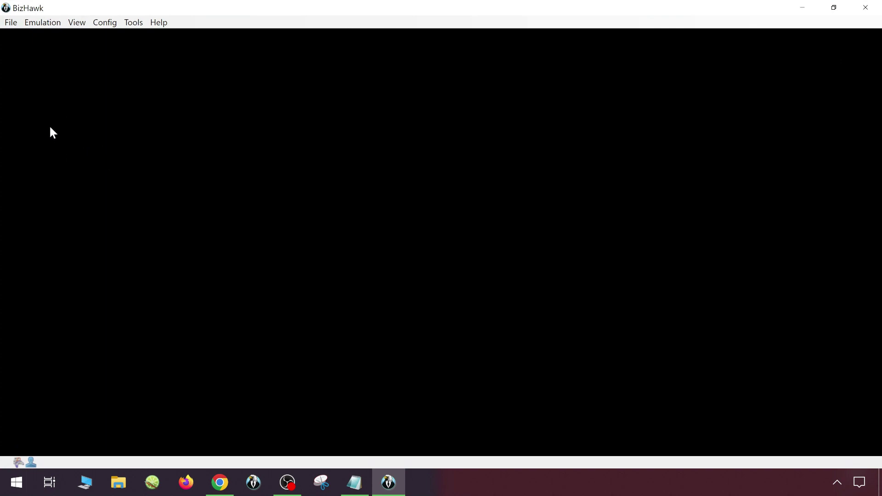
pyautogui.click(10, 23)
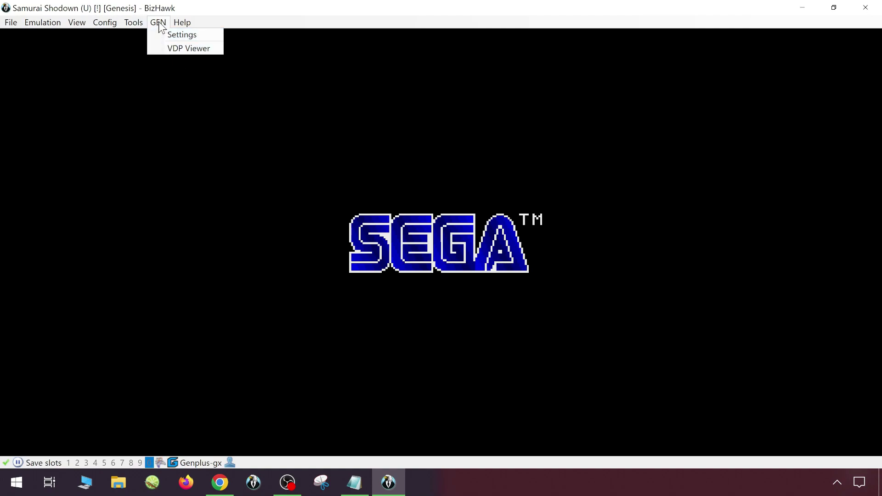
# Set Use Six Button Controllers to False in the Genplus-gx sync settings.
pyautogui.click(169, 35)
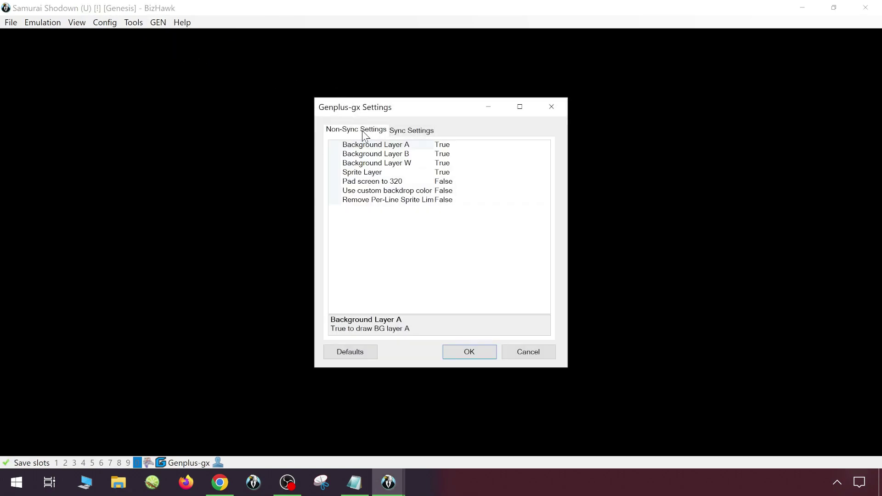
pyautogui.click(411, 131)
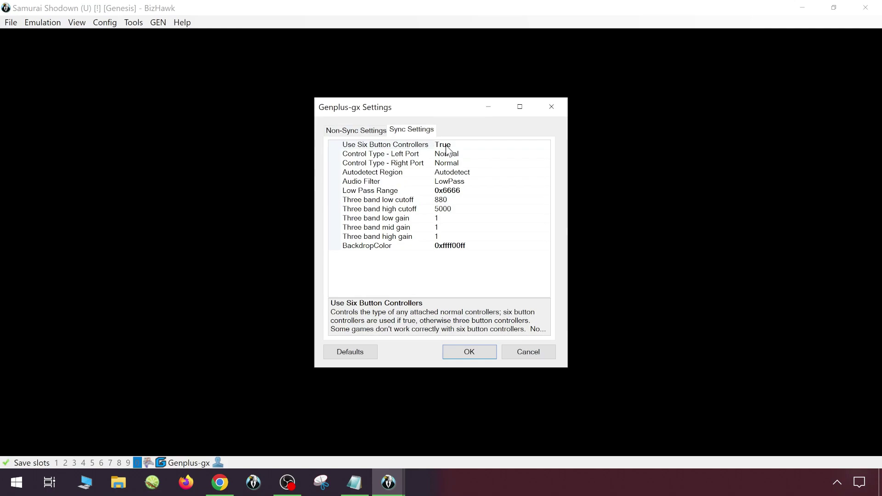
pyautogui.click(463, 145)
pyautogui.click(545, 145)
pyautogui.click(461, 163)
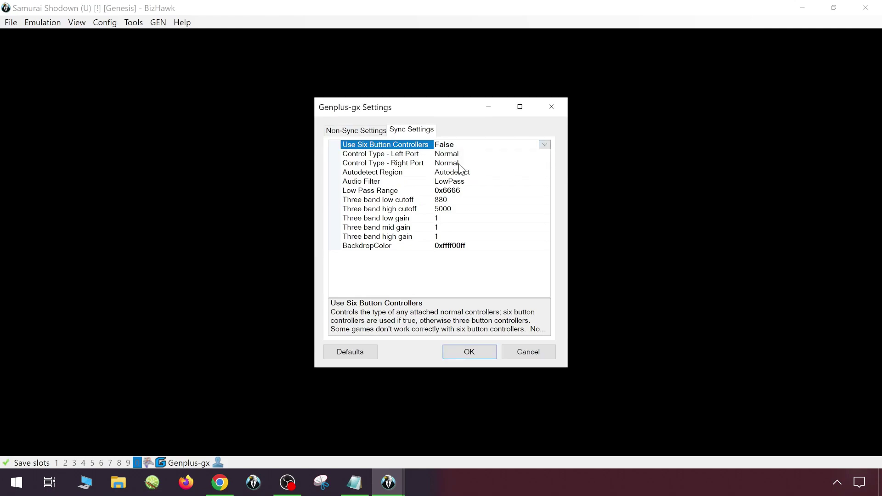
# Set Use Six Button Controllers to True and apply the Genplus-gx settings.
pyautogui.click(544, 145)
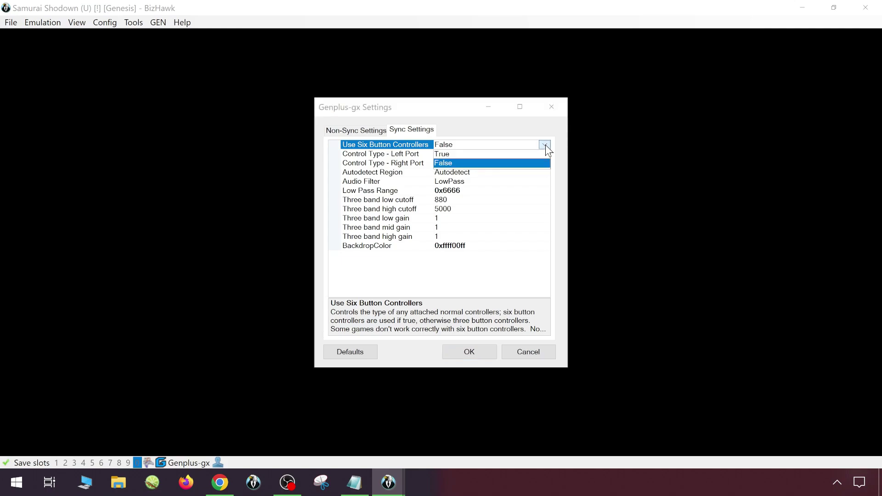
pyautogui.click(459, 154)
pyautogui.click(466, 356)
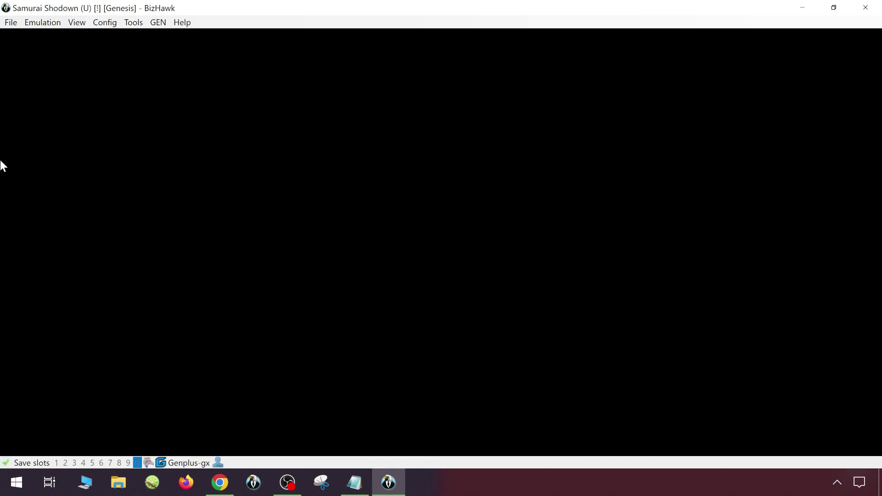
# Reboot the emulation core to restart Samurai Shodown.
pyautogui.click(51, 28)
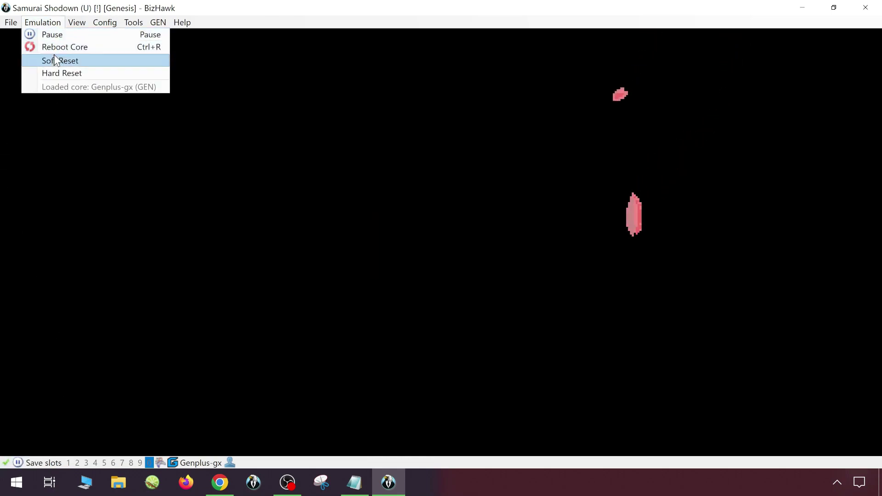
pyautogui.click(49, 34)
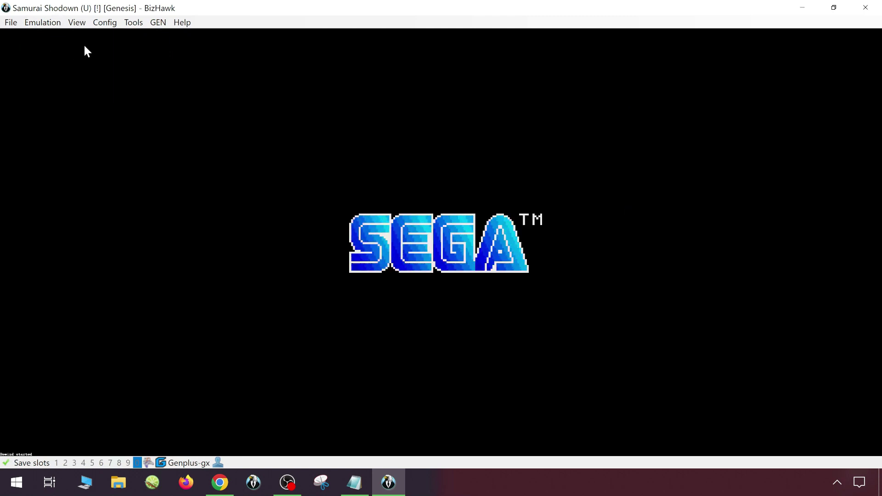
# Open the Genesis controller configuration, review the Player 1 bindings and show the Player 2 bindings.
pyautogui.click(101, 28)
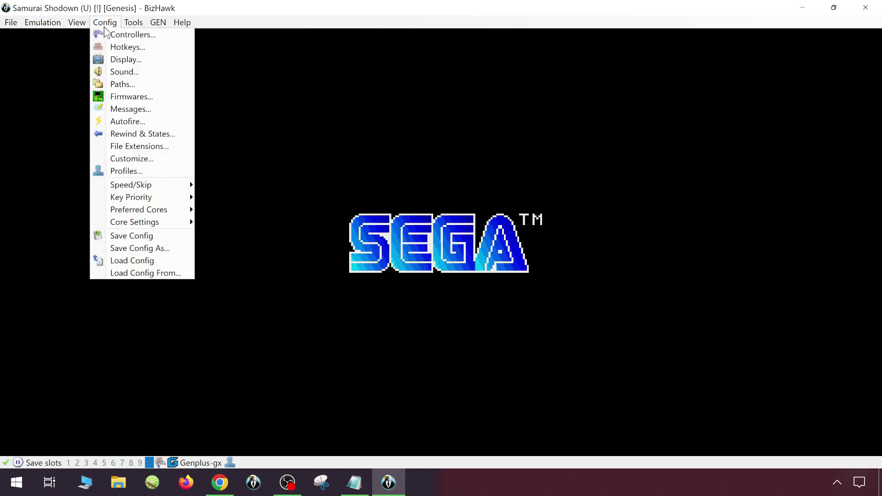
pyautogui.click(108, 31)
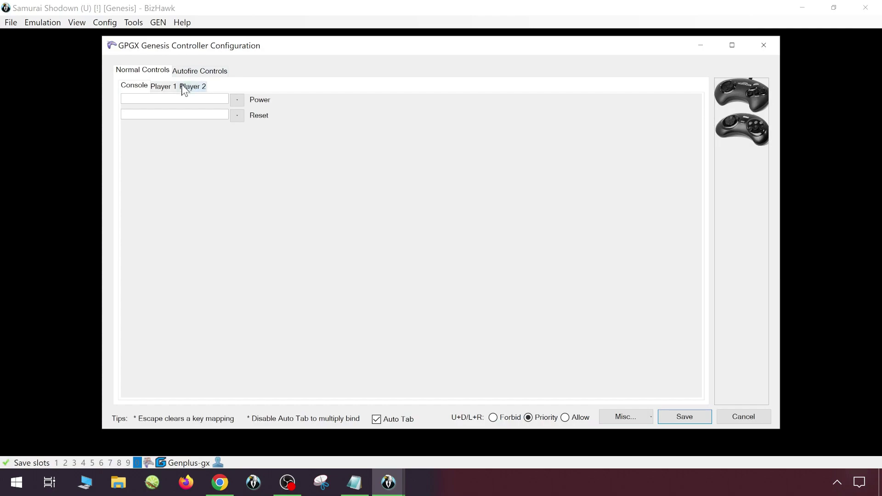
pyautogui.click(159, 88)
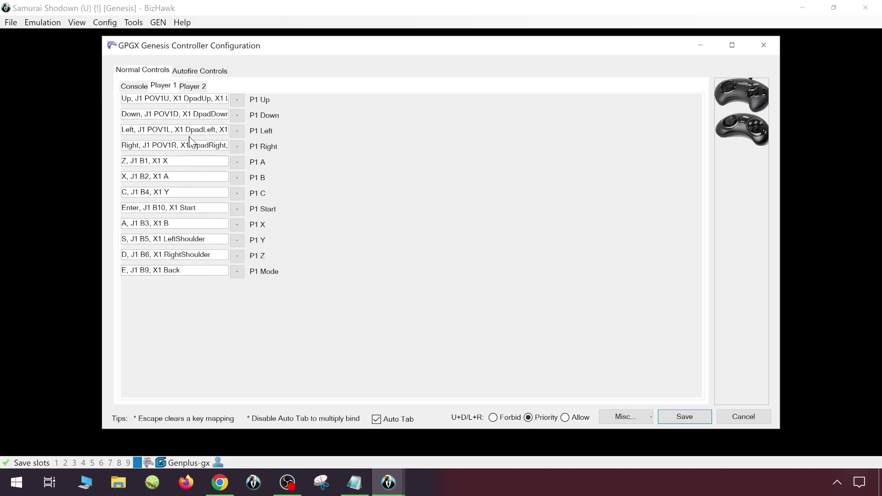
pyautogui.click(193, 87)
pyautogui.click(205, 101)
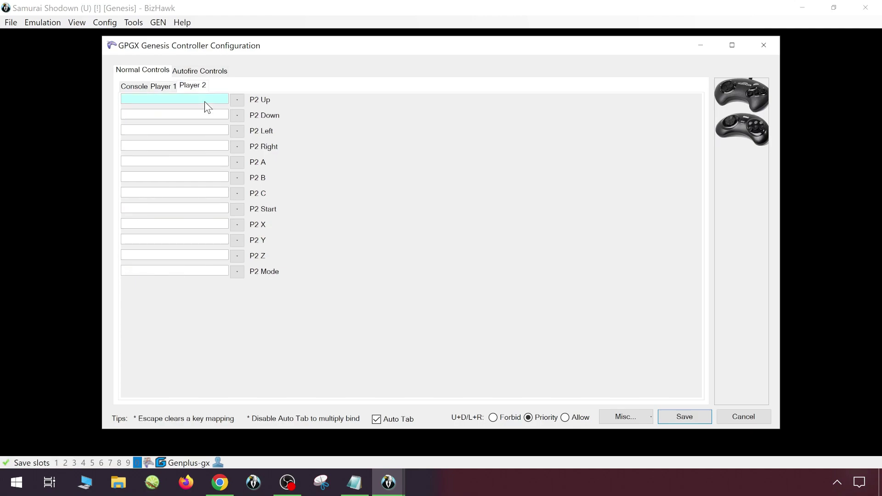
pyautogui.press('KP_8')
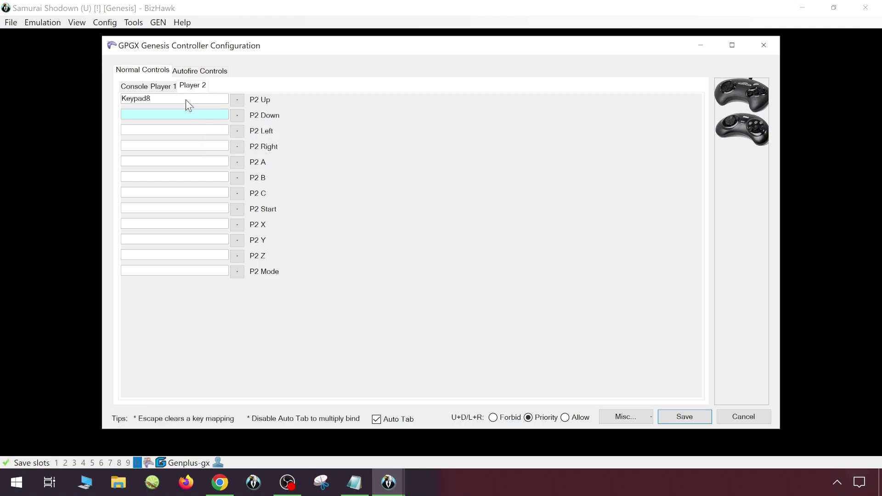
pyautogui.press('Escape')
# Bind the Player 2 directions Up, Down, Left and Right to Keypad8, Keypad5, Keypad4 and Keypad6.
pyautogui.click(158, 99)
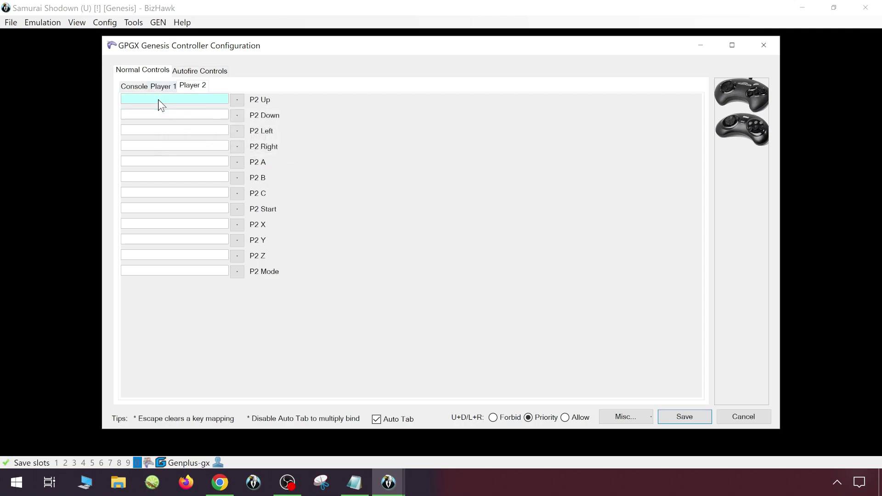
pyautogui.press('KP_8')
pyautogui.press('KP_5')
pyautogui.press('KP_4')
pyautogui.press('KP_6')
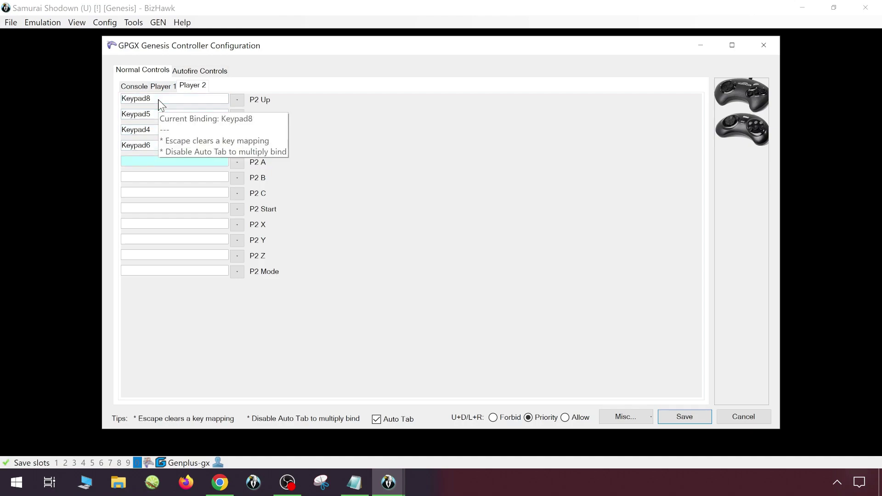
# Bind Player 2 A, B, C and Start to J, K, L and KeypadAdd.
pyautogui.press('j')
pyautogui.press('k')
pyautogui.press('l')
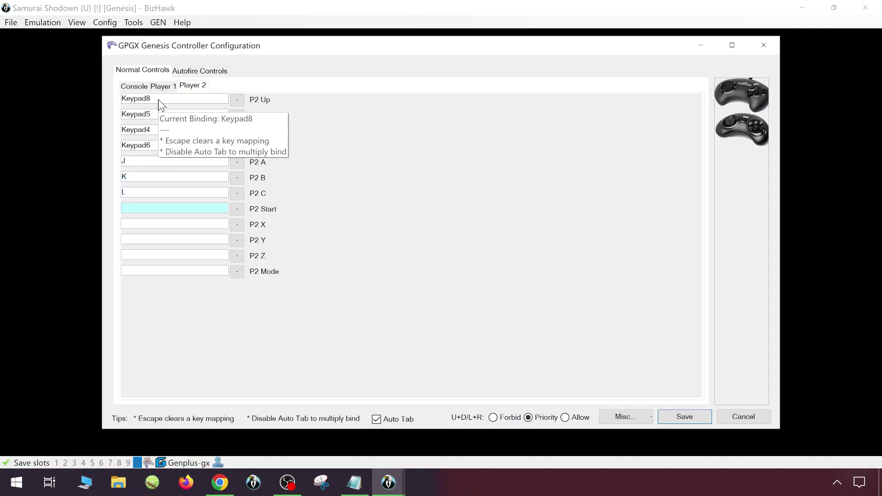
pyautogui.press('KP_Add')
# Bind Player 2 X, Y, Z and Mode to U, I, O and KeypadSubtract, and save the controller configuration.
pyautogui.press('u')
pyautogui.press('i')
pyautogui.press('o')
pyautogui.press('KP_Subtract')
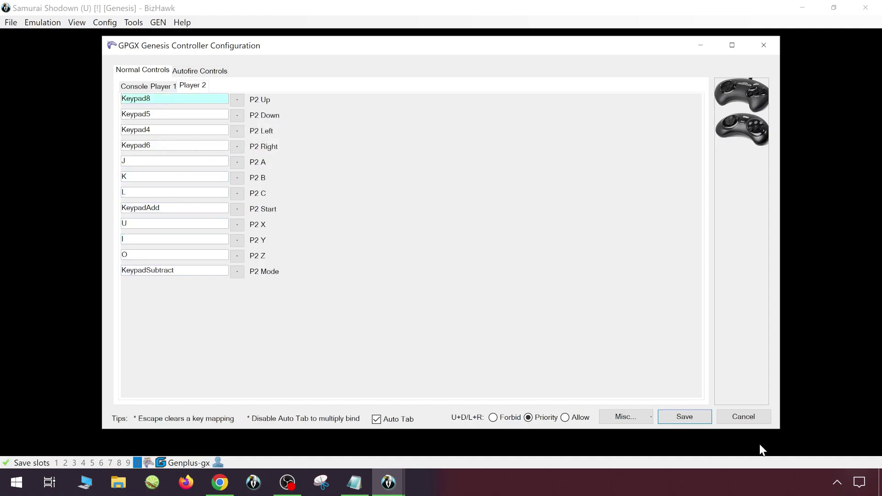
pyautogui.click(683, 416)
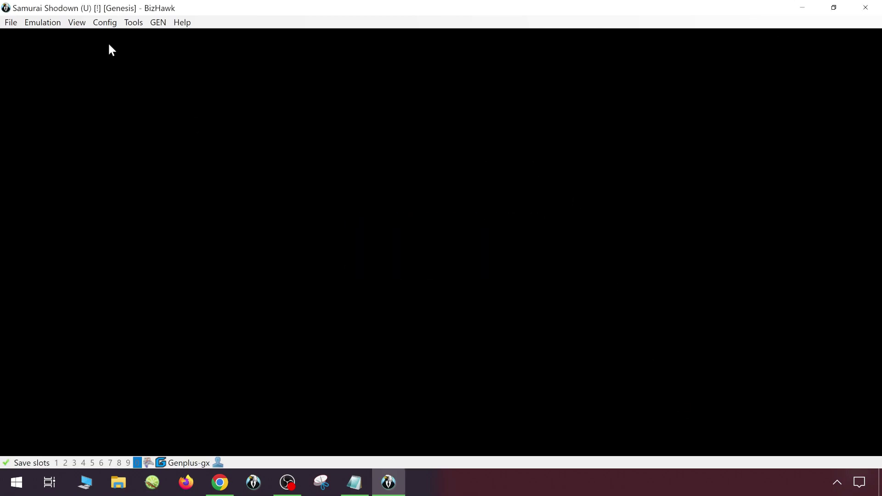
# Clear the Quick Save and Quick Load hotkeys among the save state hotkeys and save the hotkey configuration.
pyautogui.click(112, 25)
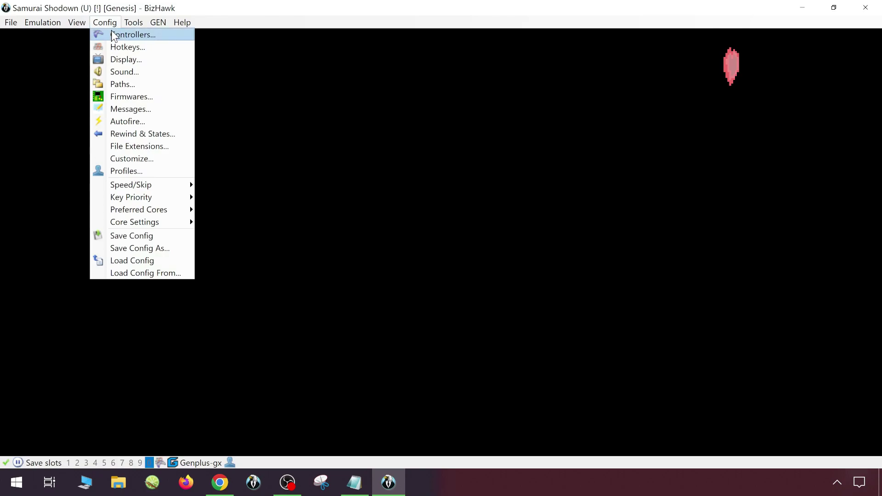
pyautogui.click(114, 47)
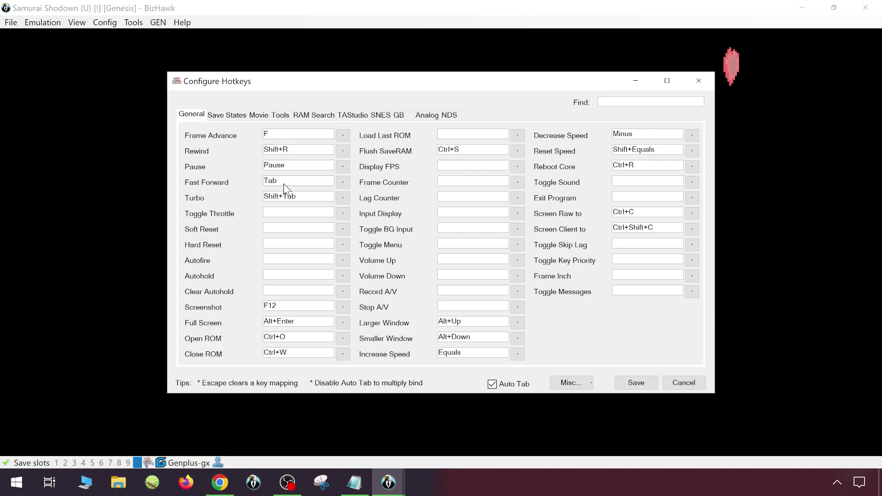
pyautogui.click(227, 116)
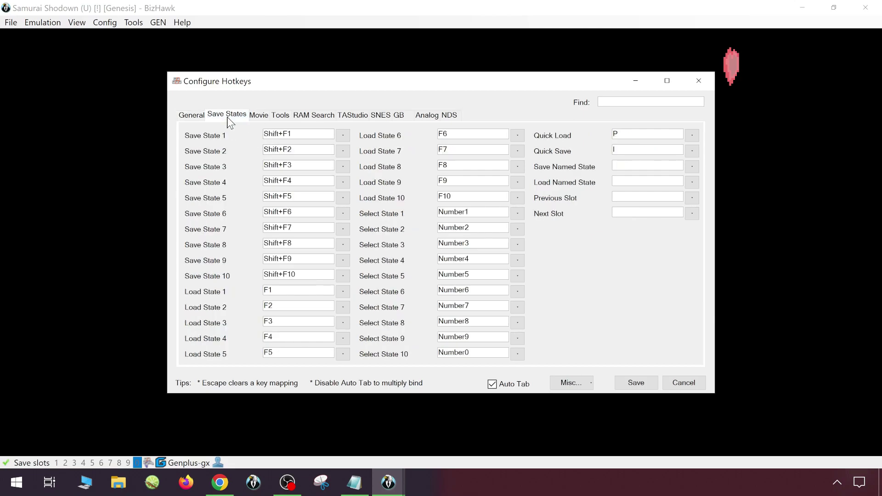
pyautogui.click(643, 150)
pyautogui.press('Escape')
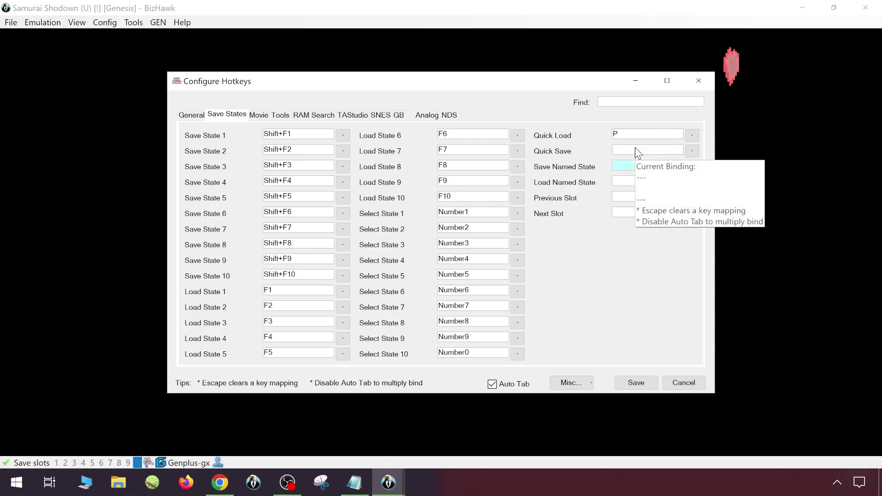
pyautogui.click(626, 138)
pyautogui.press('Escape')
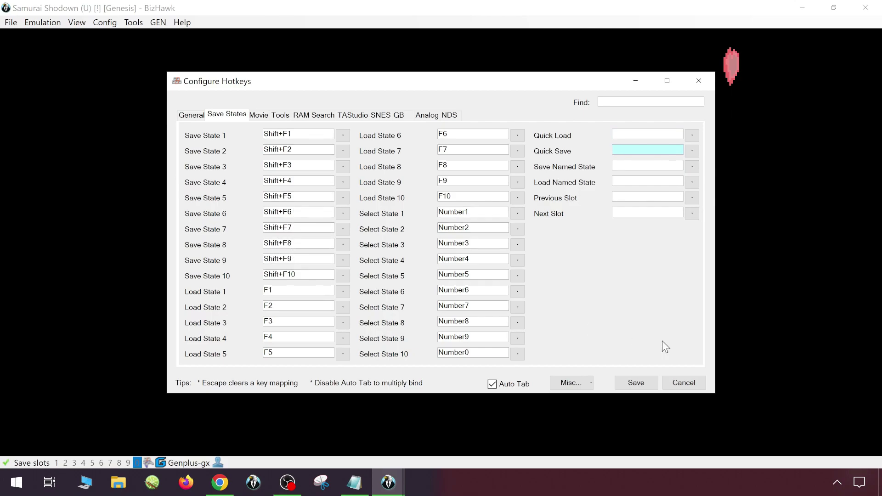
pyautogui.click(625, 384)
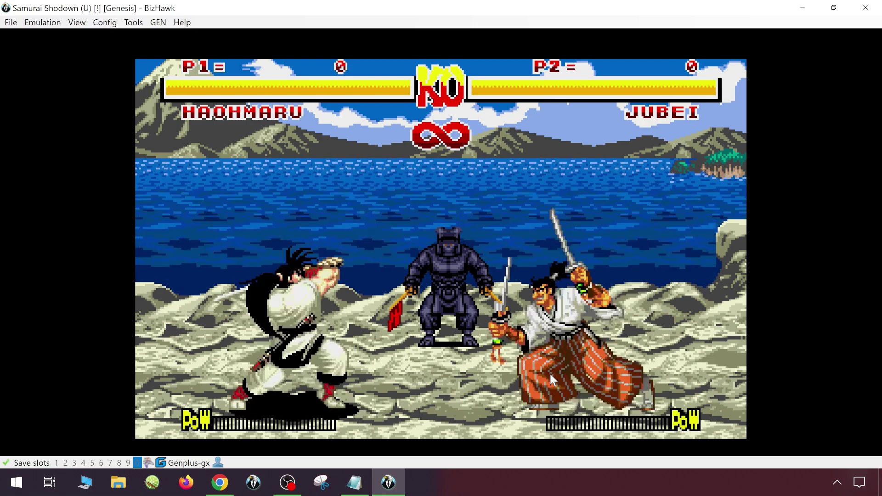
# Pause the Haohmaru versus Jubei fight during the sword clash and use Frame Advance to step it forward.
pyautogui.press('Pause')
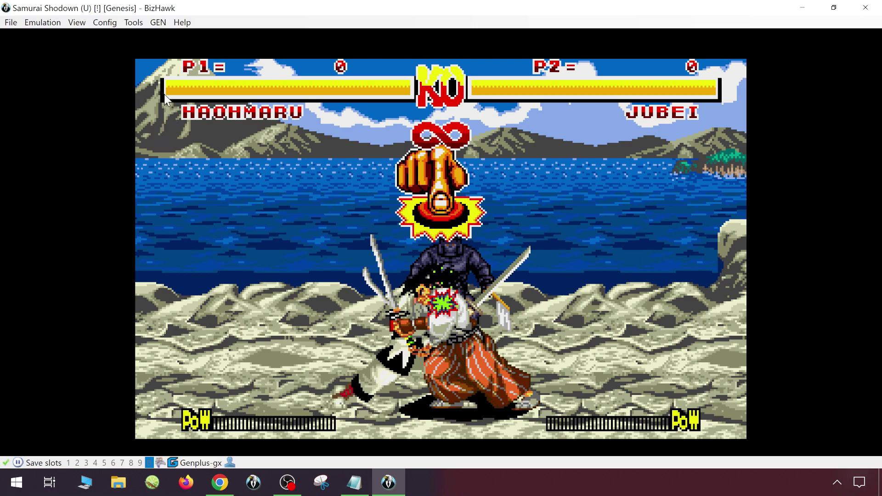
pyautogui.press('f')
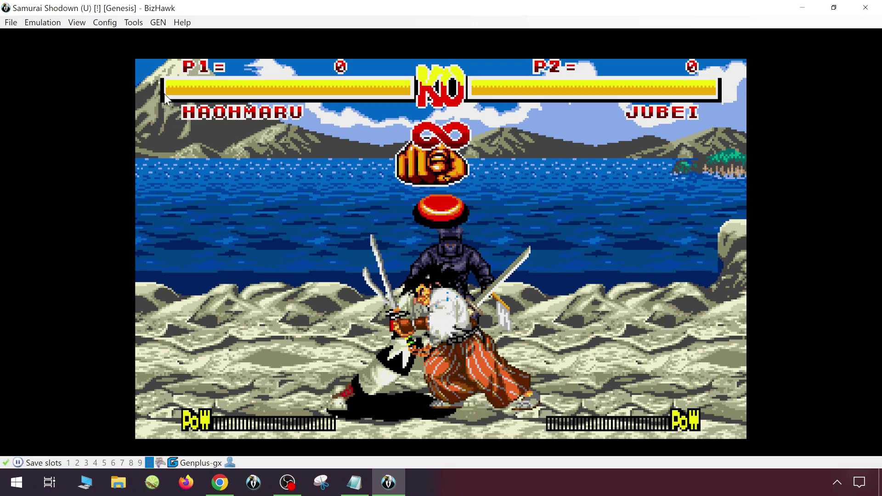
# Set Background Layer A to False in the non-sync Genplus-gx settings.
pyautogui.click(158, 22)
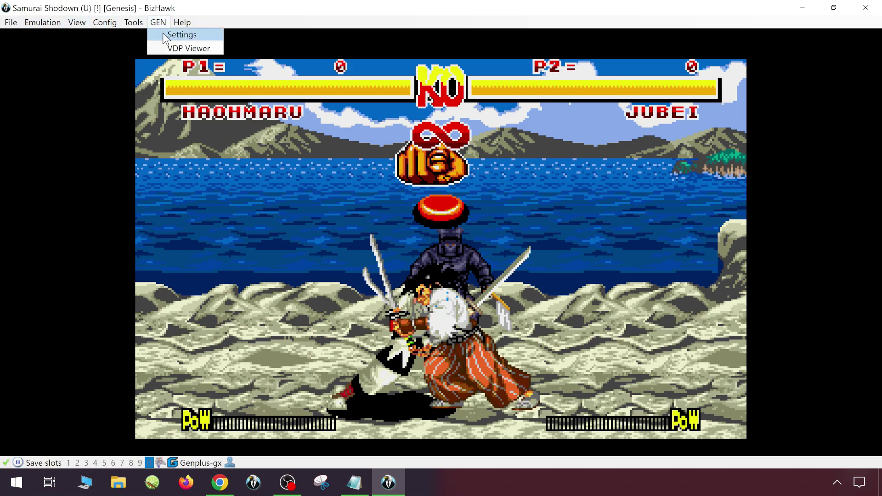
pyautogui.click(167, 34)
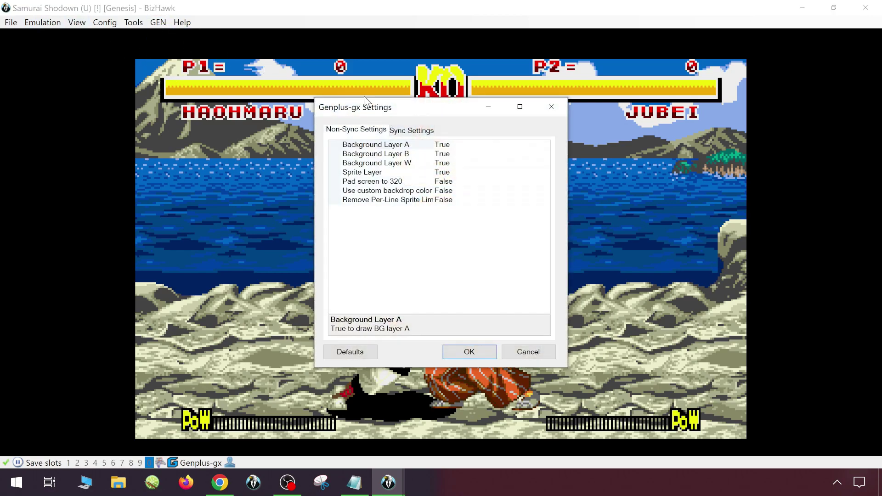
pyautogui.moveTo(367, 107); pyautogui.dragTo(578, 101)
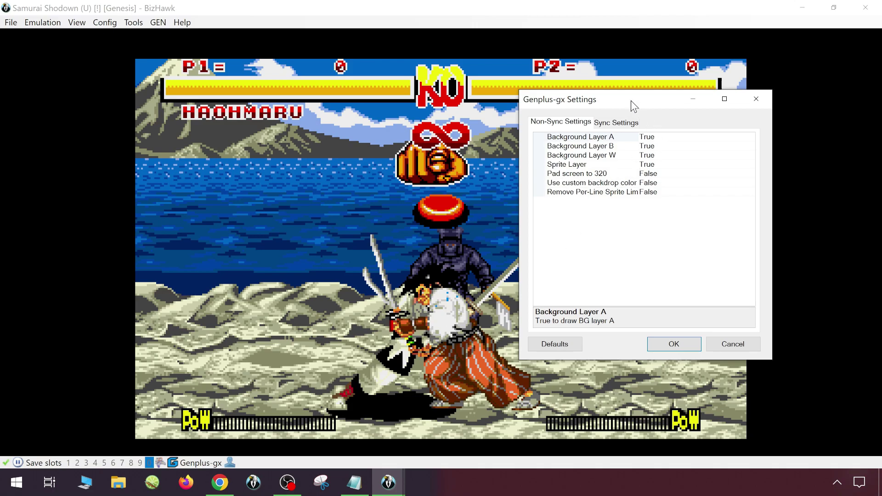
pyautogui.moveTo(633, 107); pyautogui.dragTo(581, 79)
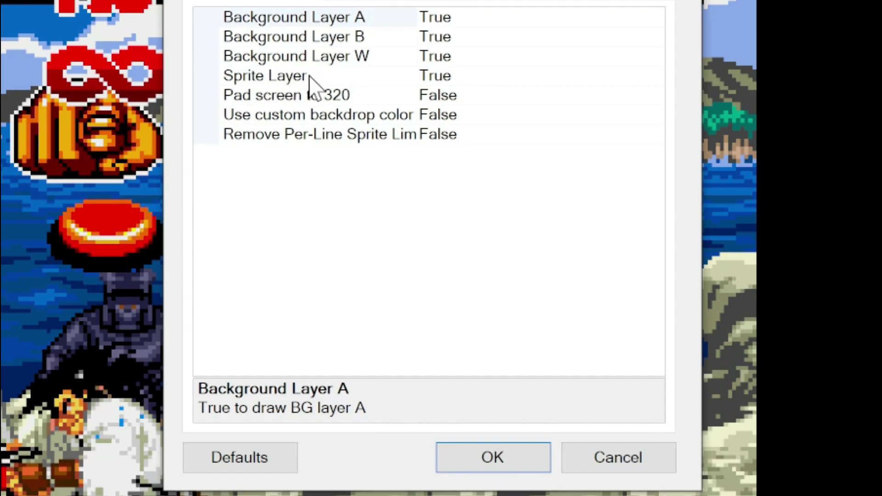
pyautogui.click(455, 17)
pyautogui.doubleClick(615, 26)
pyautogui.doubleClick(630, 26)
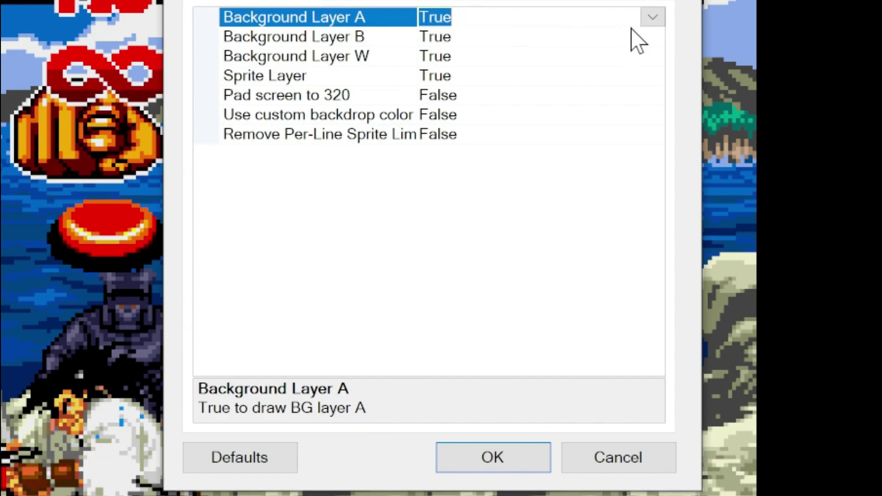
pyautogui.click(652, 18)
pyautogui.click(654, 19)
pyautogui.click(524, 32)
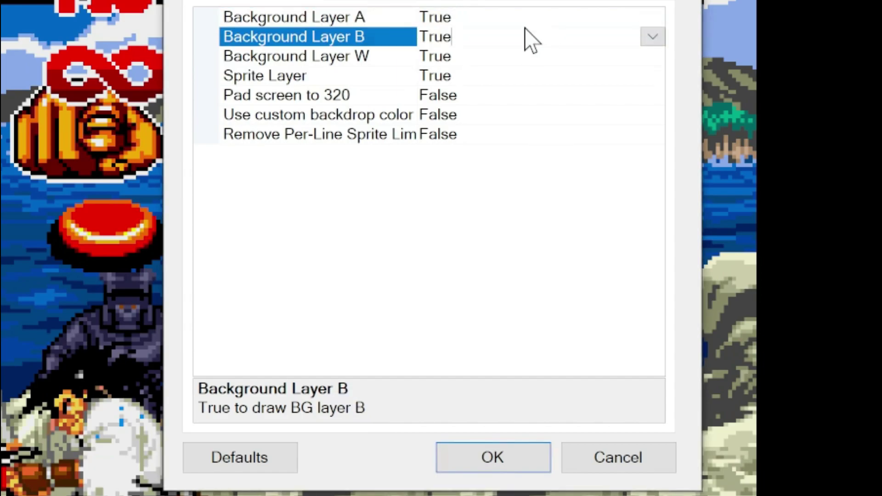
pyautogui.doubleClick(501, 19)
# Set Background Layer B and Background Layer W to False, apply the settings and advance the game one frame.
pyautogui.doubleClick(471, 39)
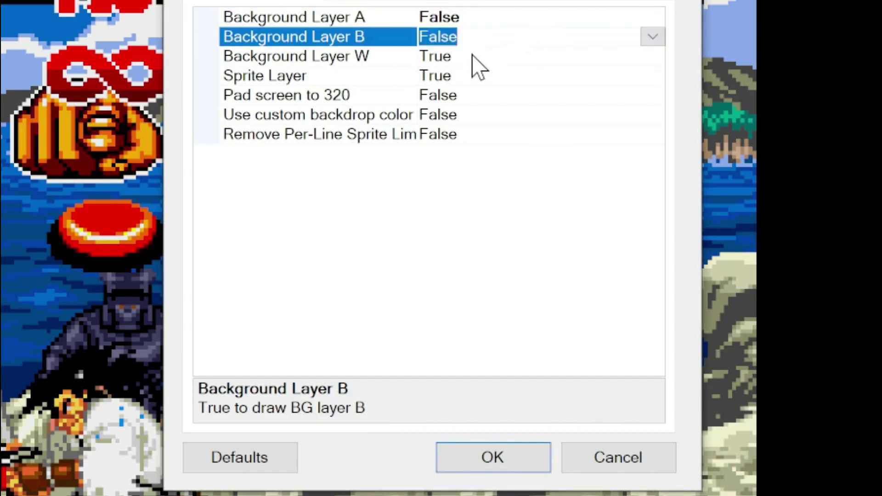
pyautogui.doubleClick(472, 56)
pyautogui.click(368, 79)
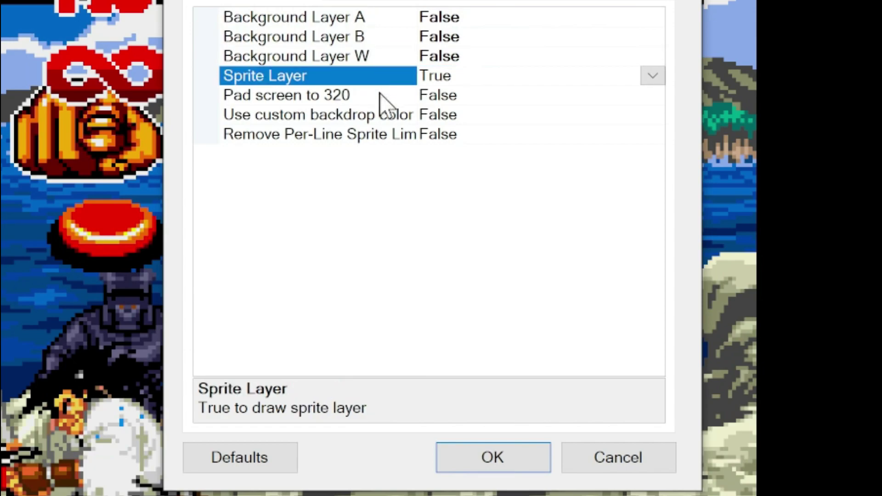
pyautogui.click(519, 465)
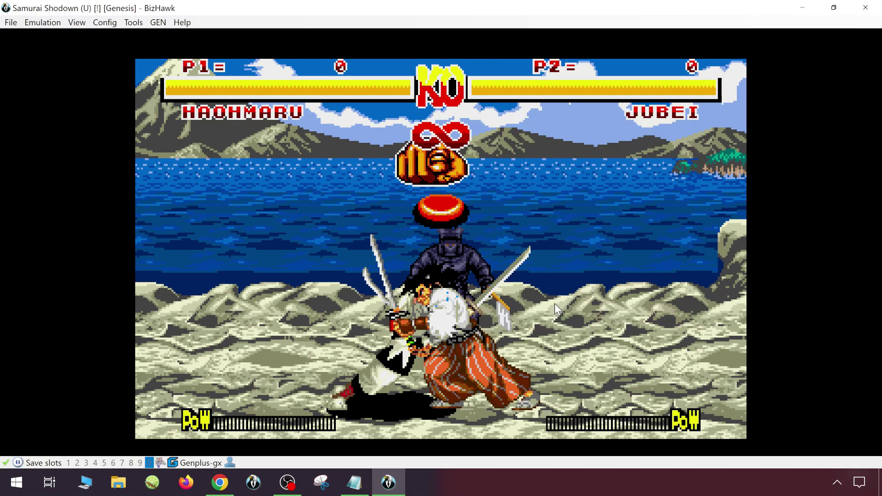
pyautogui.press('f')
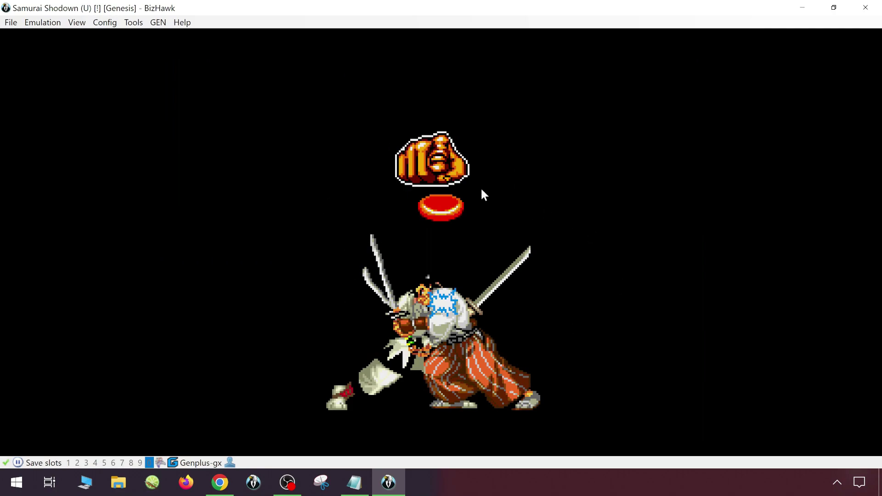
# Set Use custom backdrop color to True in the non-sync Genplus-gx settings and apply it.
pyautogui.click(166, 26)
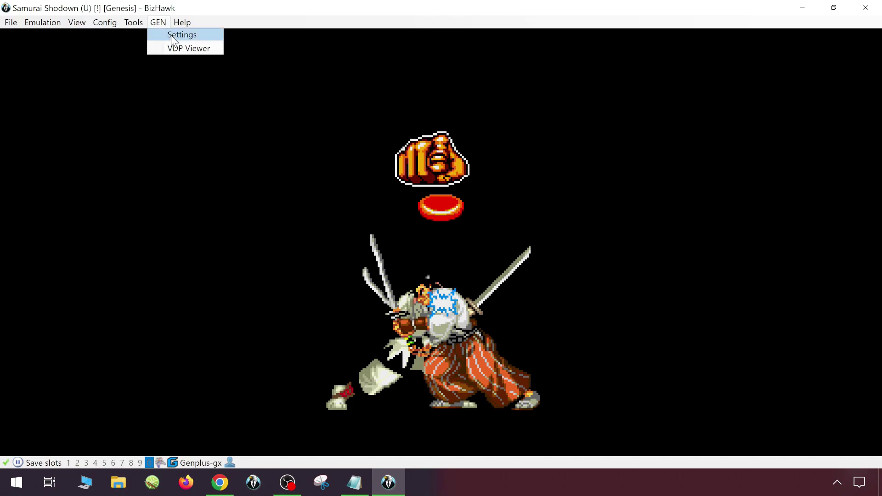
pyautogui.click(171, 35)
pyautogui.moveTo(422, 110); pyautogui.dragTo(227, 104)
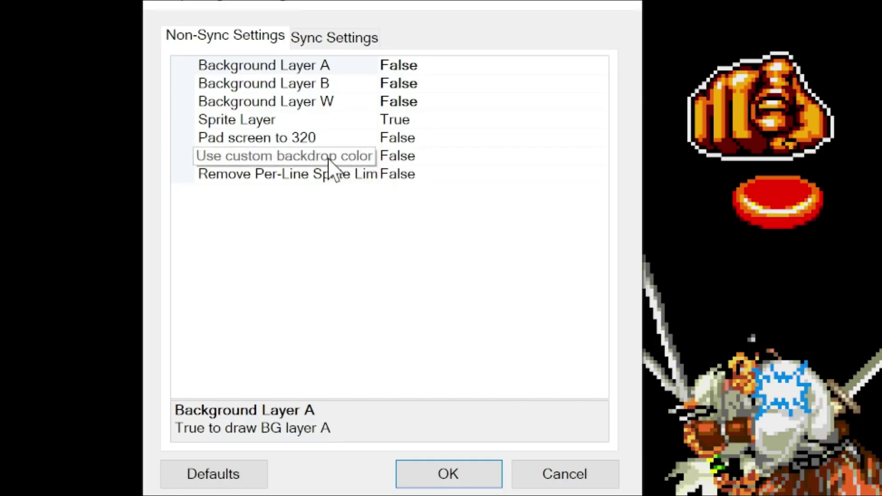
pyautogui.click(291, 158)
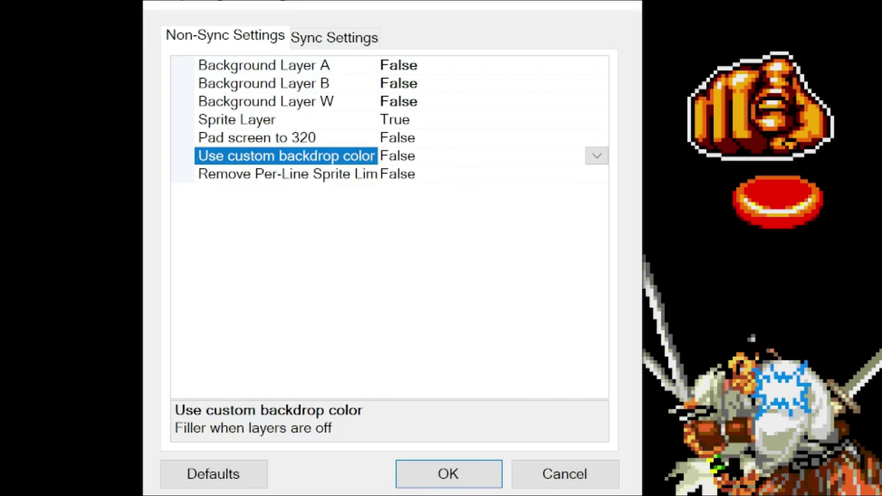
pyautogui.click(416, 156)
pyautogui.doubleClick(416, 156)
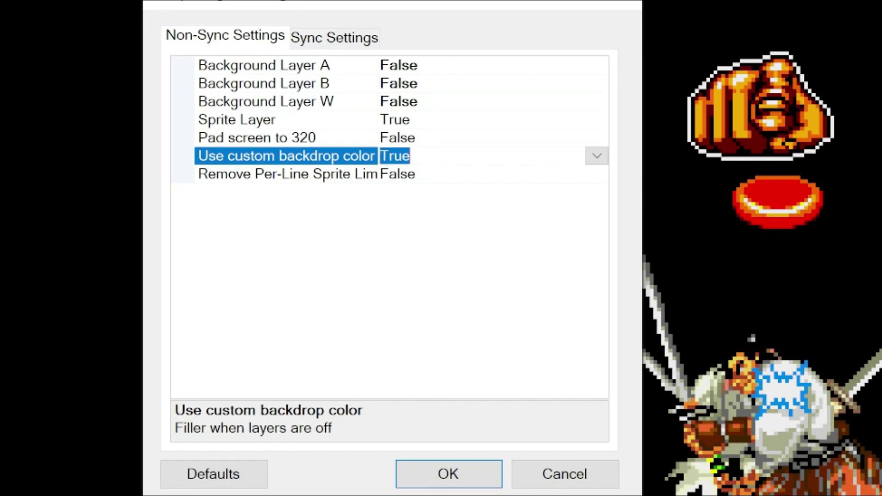
pyautogui.click(462, 481)
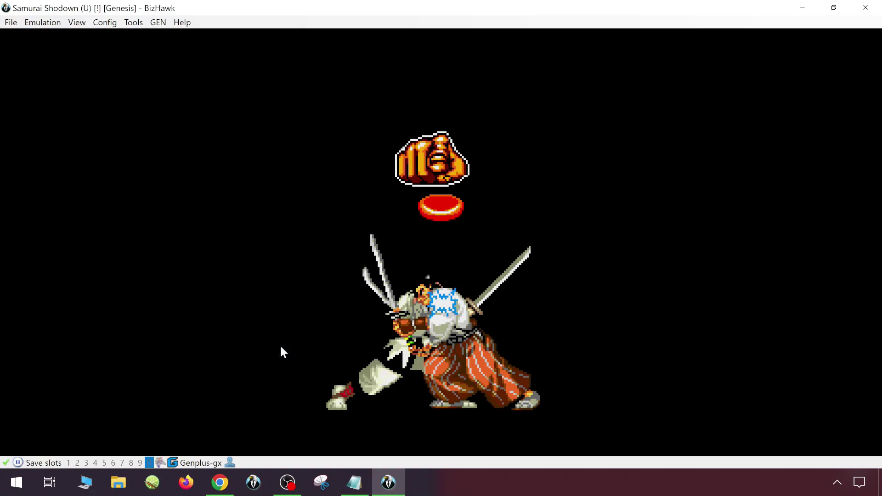
# Advance the fight frame by frame to a sword-clash pose drawn on the custom backdrop color.
pyautogui.press('Pause')
pyautogui.press('f')
pyautogui.press('f')
pyautogui.press('f')
pyautogui.press('f')
pyautogui.press('f')
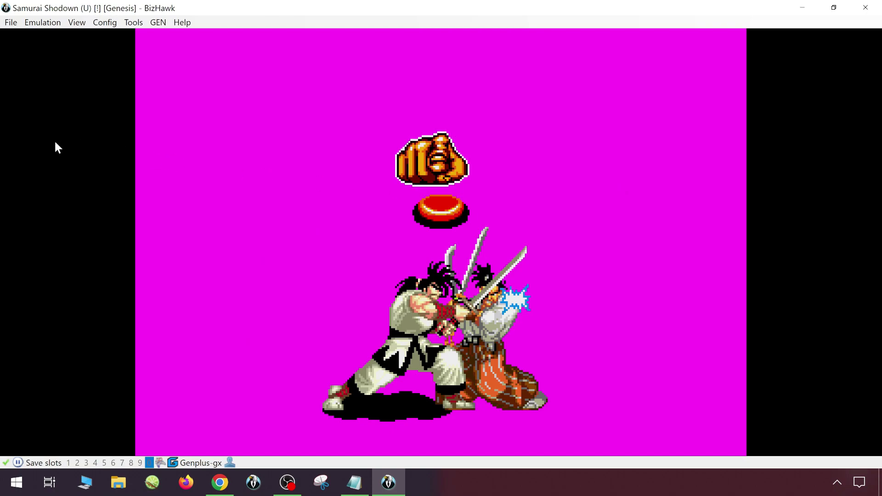
pyautogui.click(11, 23)
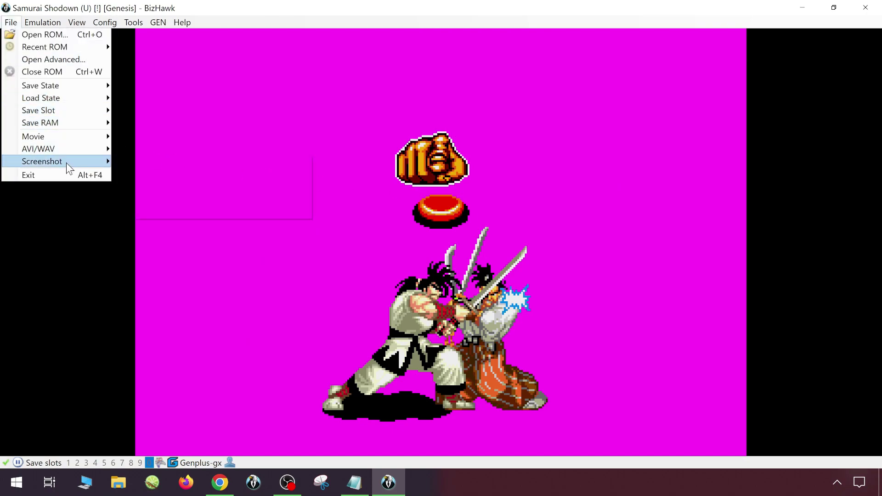
pyautogui.moveTo(66, 162)
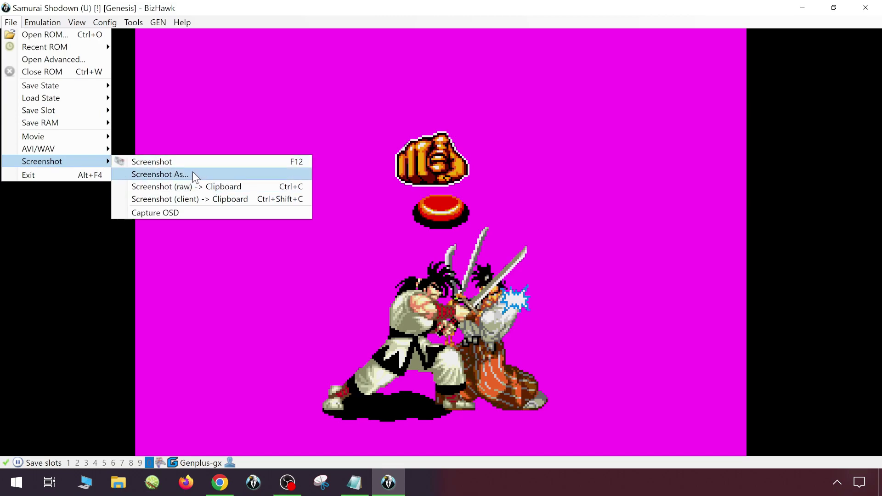
pyautogui.click(352, 199)
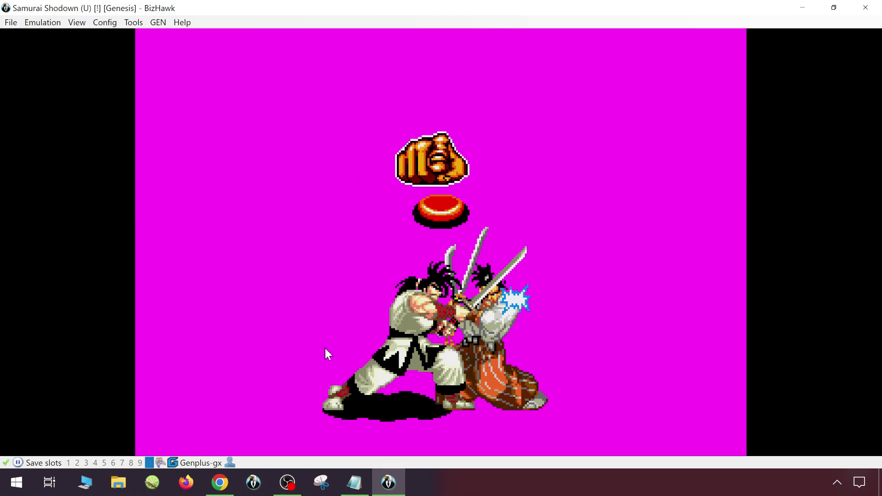
# Snip the area around the fighters with Snipping Tool and close it without saving the snip.
pyautogui.click(321, 482)
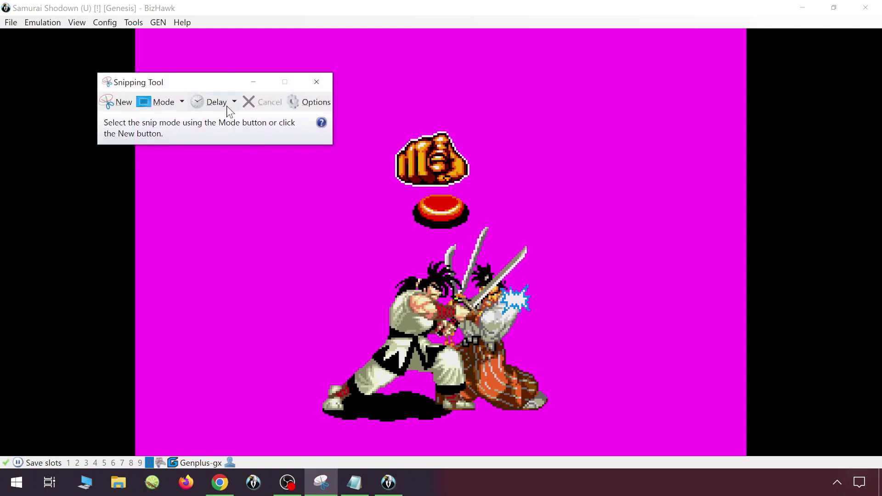
pyautogui.moveTo(193, 87); pyautogui.dragTo(692, 195)
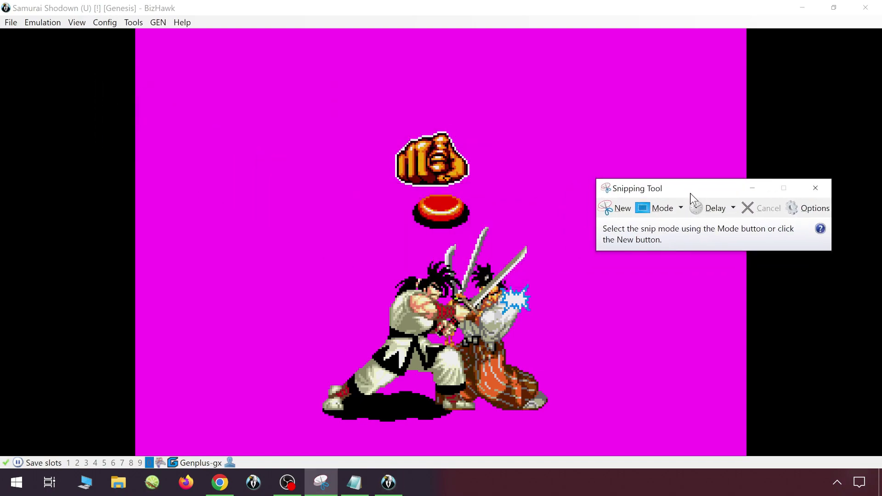
pyautogui.click(613, 208)
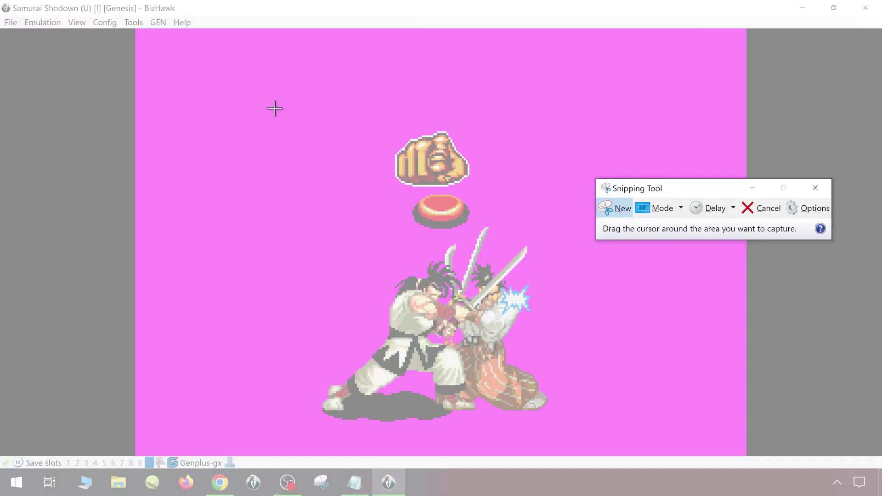
pyautogui.moveTo(257, 99); pyautogui.dragTo(673, 441)
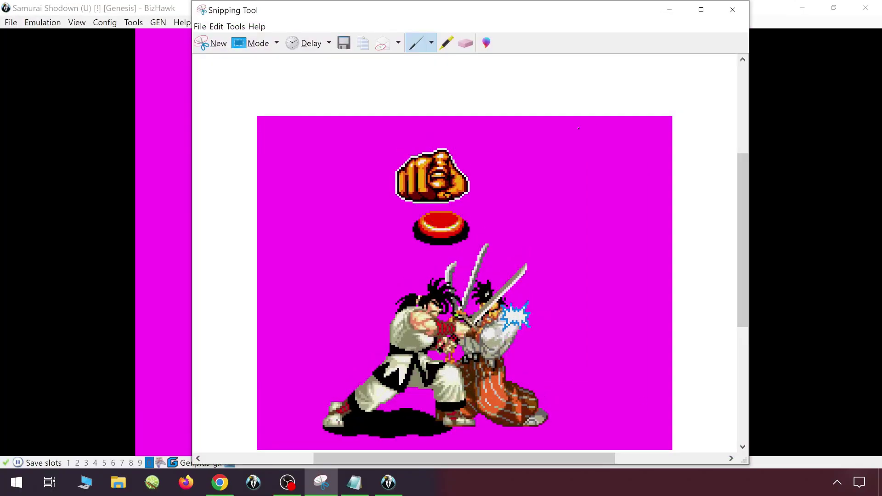
pyautogui.click(733, 15)
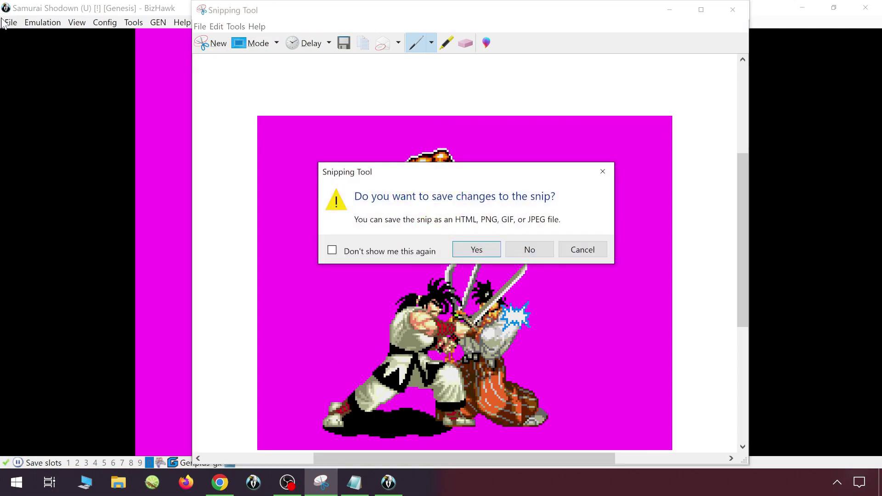
pyautogui.click(529, 250)
# Save a screenshot of the current frame to the Desktop as BizhawkTest1.png in PNG format.
pyautogui.click(10, 22)
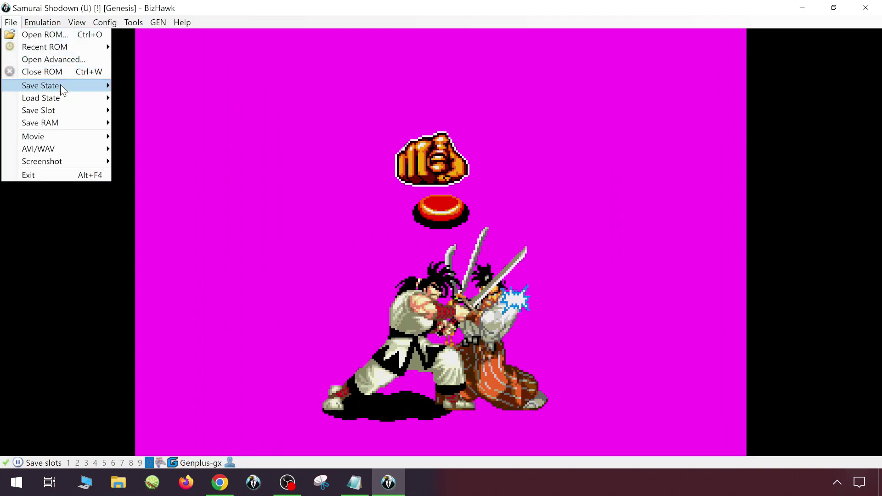
pyautogui.moveTo(85, 161)
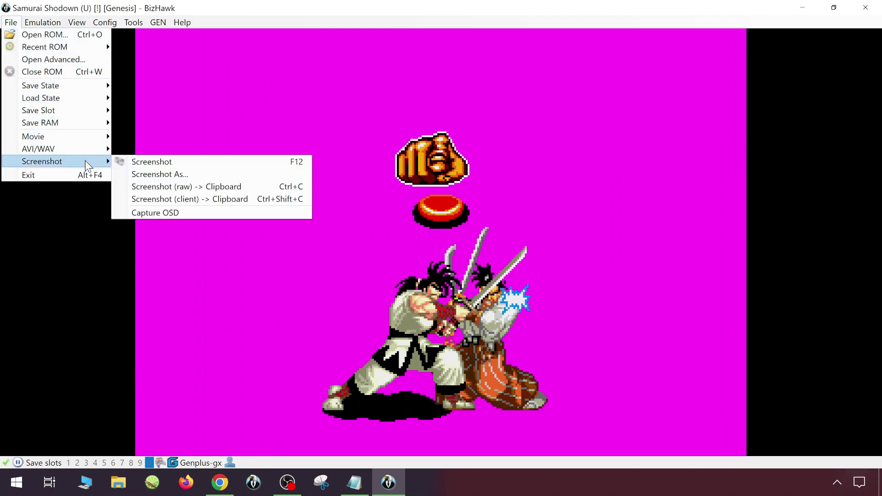
pyautogui.click(135, 175)
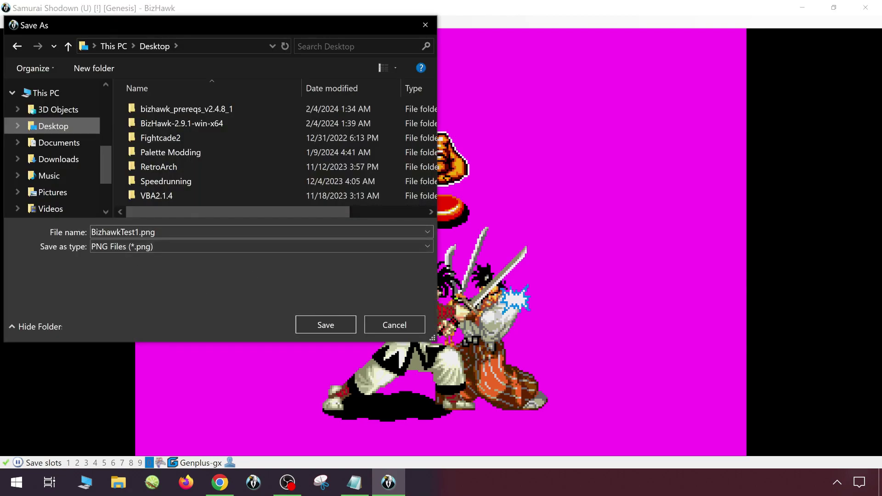
pyautogui.click(317, 324)
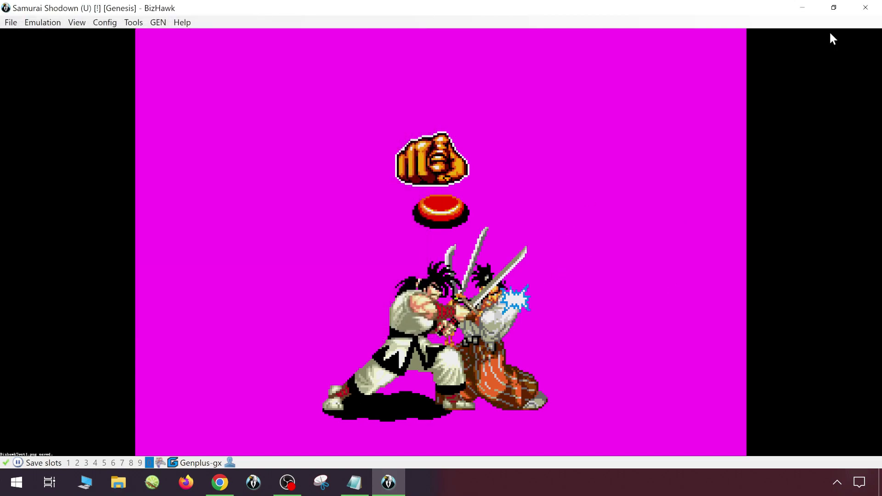
# Minimize the emulator and move the BizhawkTest1.png icon on the desktop directly below the Krita shortcut.
pyautogui.click(798, 13)
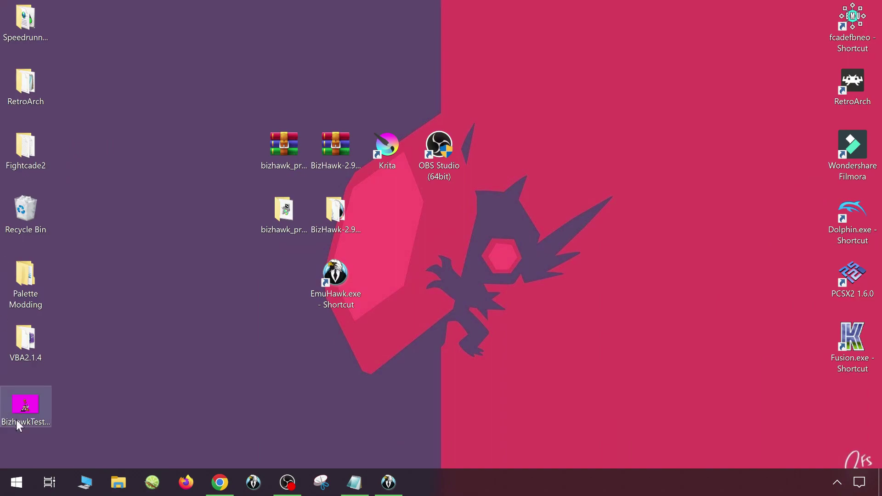
pyautogui.moveTo(202, 381); pyautogui.dragTo(419, 214)
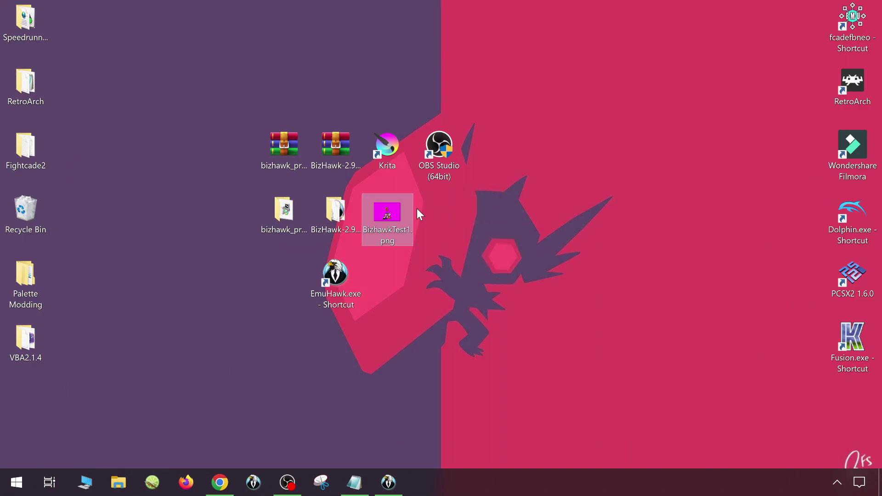
pyautogui.click(461, 272)
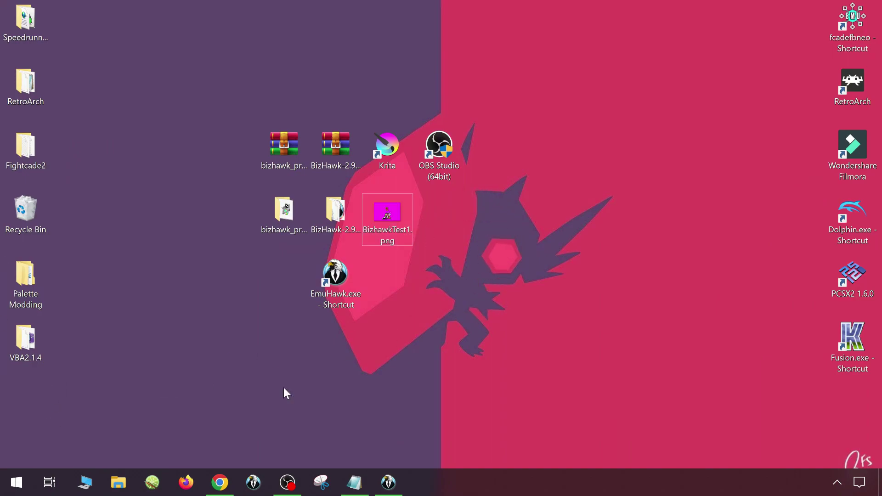
# Open BizhawkTest1.png in Krita and select its entire magenta backdrop with the Similar Color Selection tool.
pyautogui.click(388, 479)
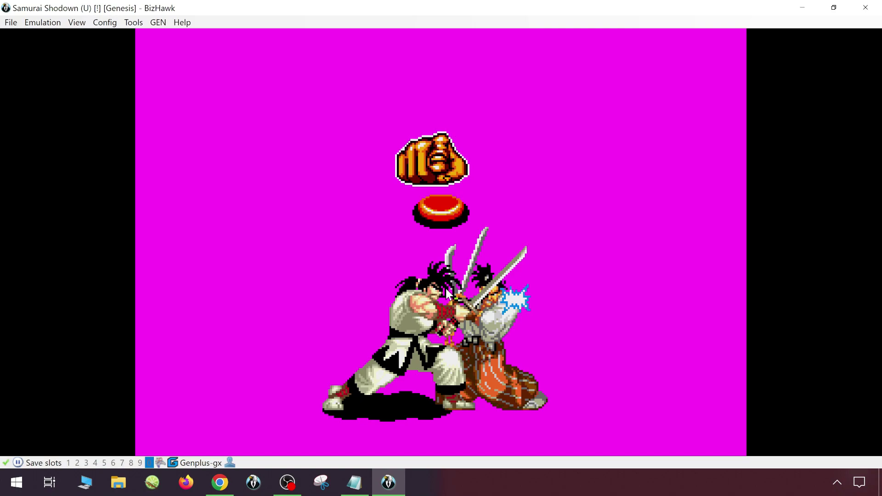
pyautogui.click(802, 7)
pyautogui.moveTo(389, 220); pyautogui.dragTo(393, 157)
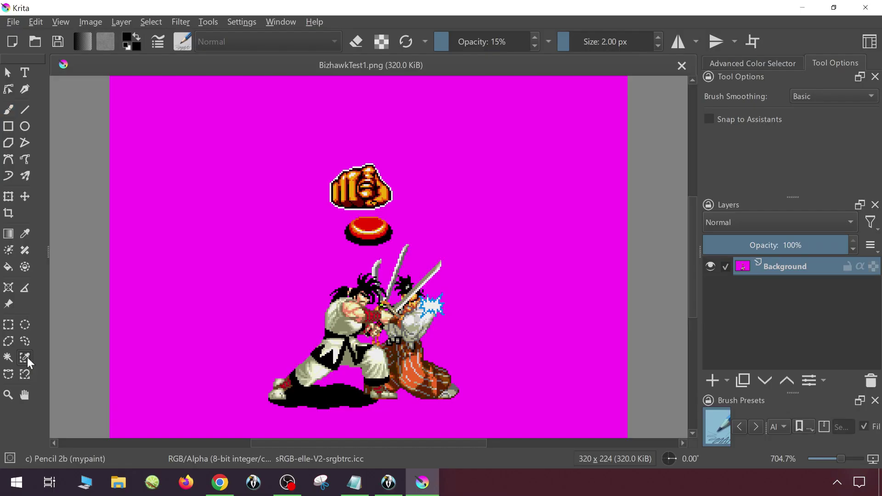
pyautogui.click(94, 136)
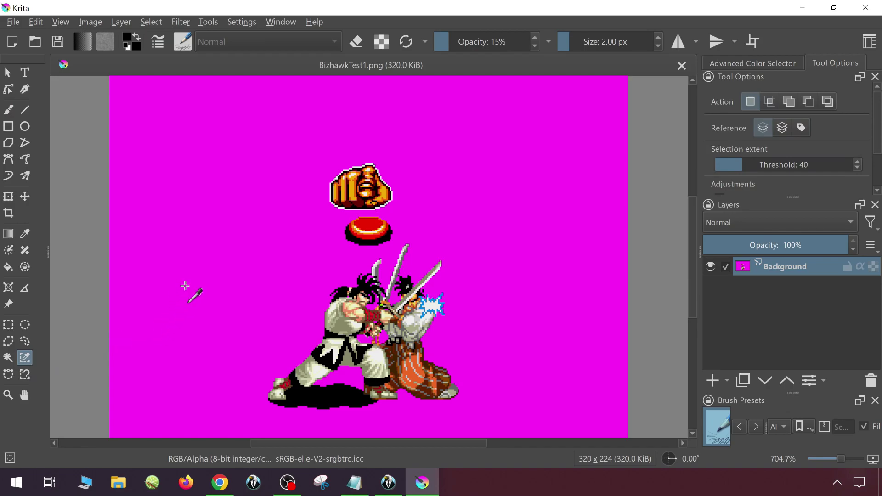
pyautogui.click(235, 197)
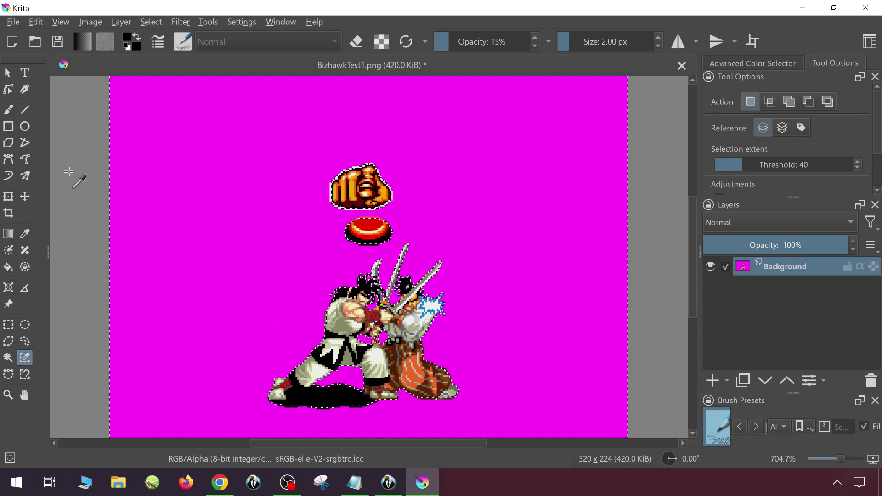
# Erase the selected magenta backdrop to transparency using the Eraser Circle brush at a size of about 552 px.
pyautogui.click(9, 110)
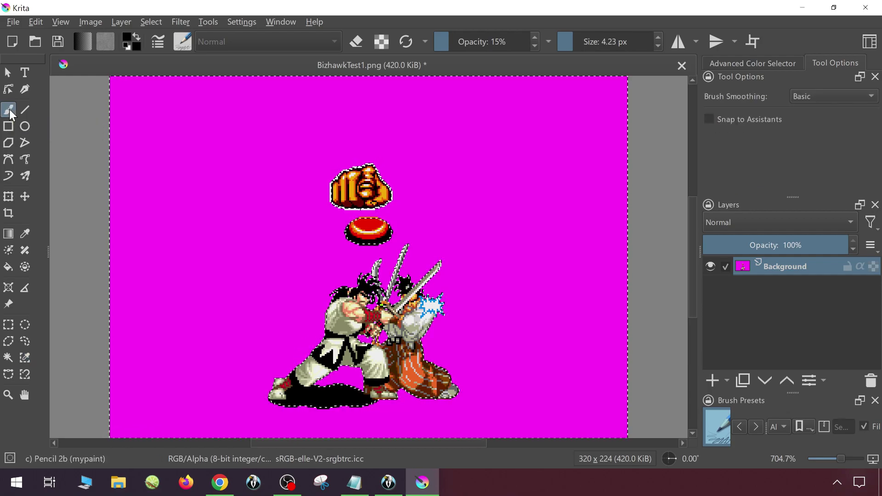
pyautogui.click(183, 41)
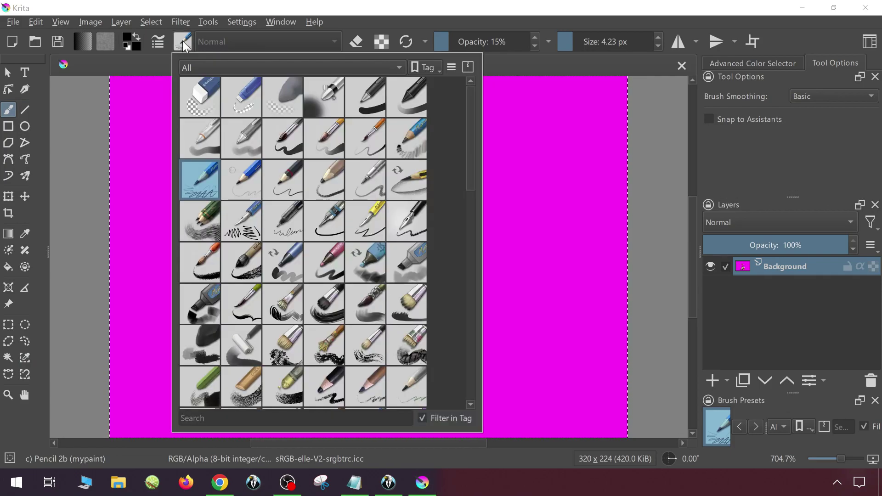
pyautogui.click(194, 89)
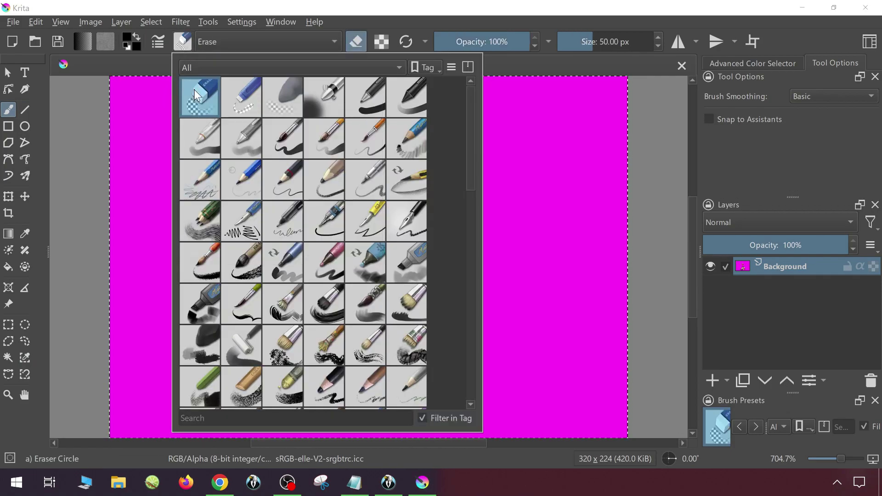
pyautogui.click(145, 68)
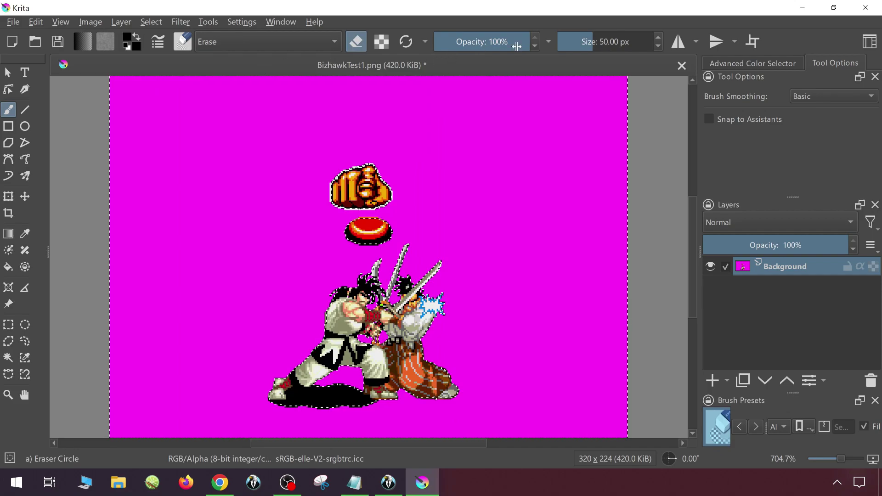
pyautogui.moveTo(613, 41); pyautogui.dragTo(641, 41)
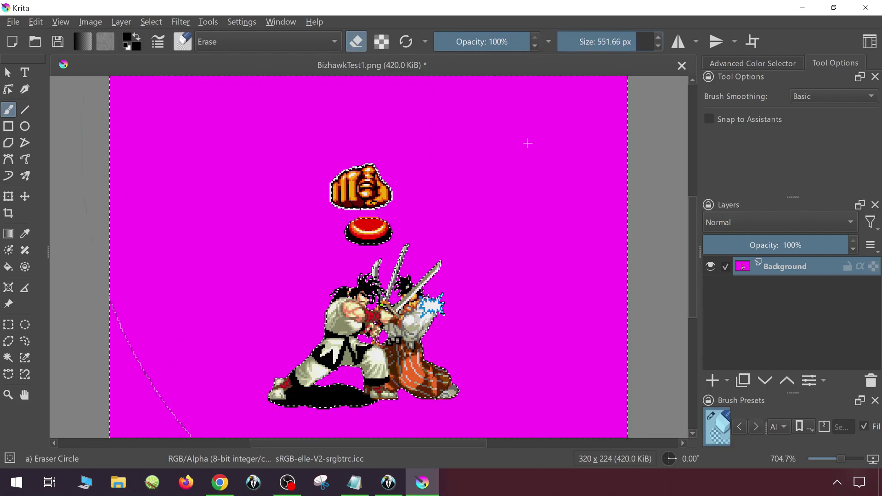
pyautogui.click(530, 167)
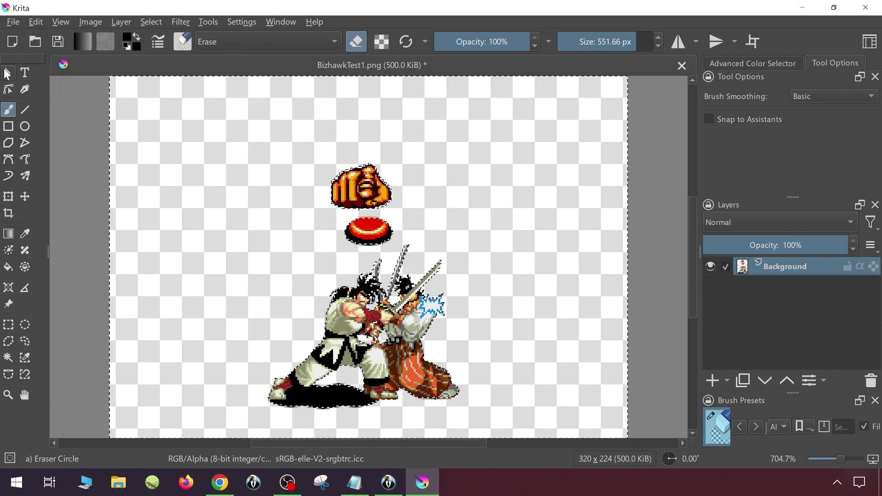
# Save the transparent image to the Desktop as BizhawkTest2.png, keeping the default PNG options with the alpha channel stored.
pyautogui.click(13, 21)
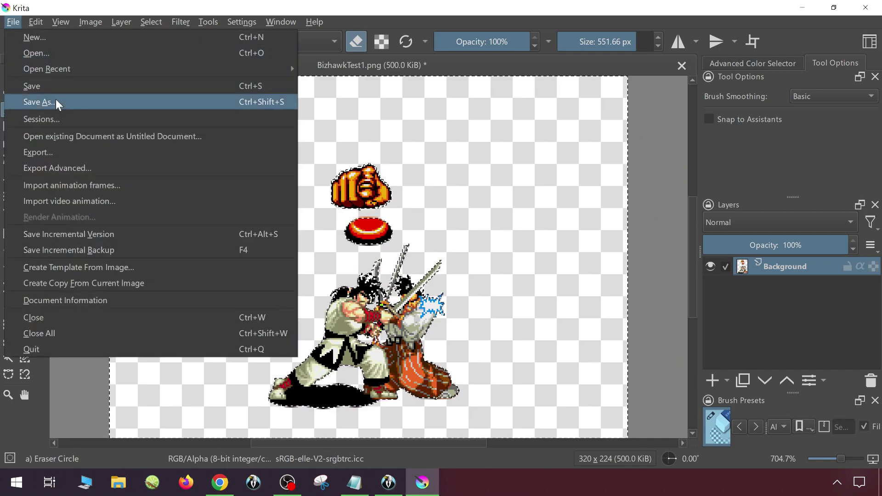
pyautogui.click(56, 99)
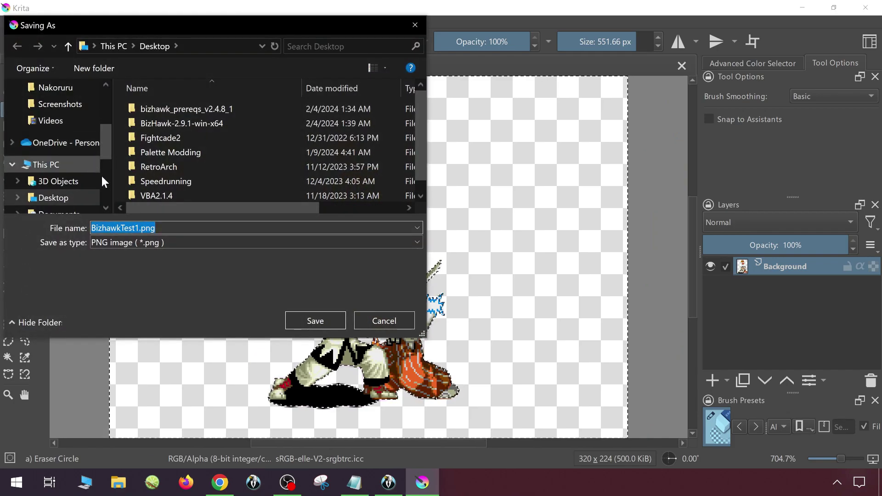
pyautogui.click(162, 227)
pyautogui.press('BackSpace')
pyautogui.write('2')
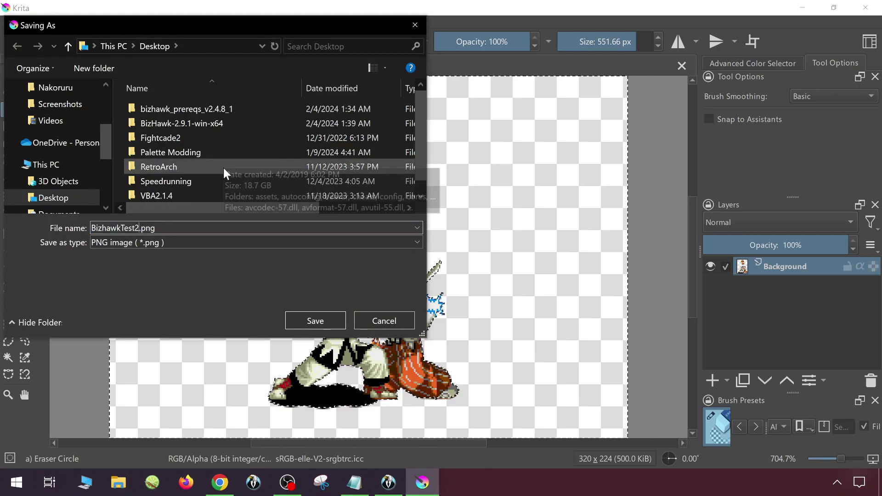
pyautogui.click(321, 319)
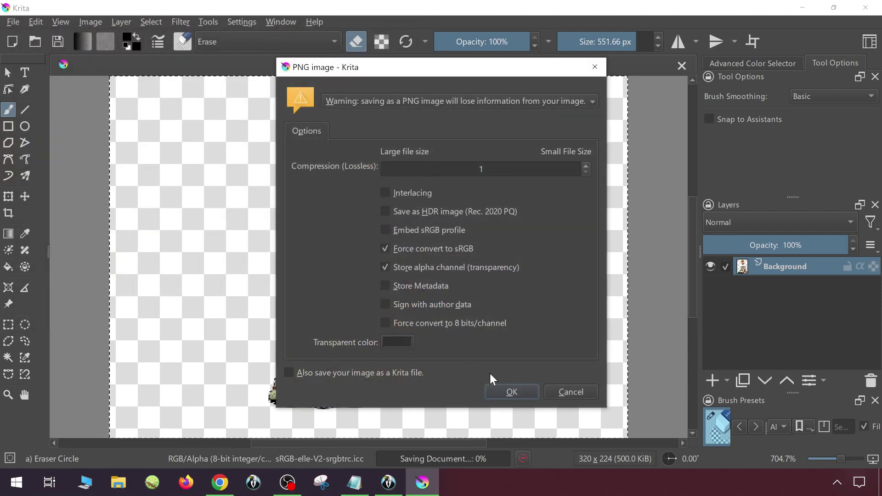
pyautogui.click(510, 391)
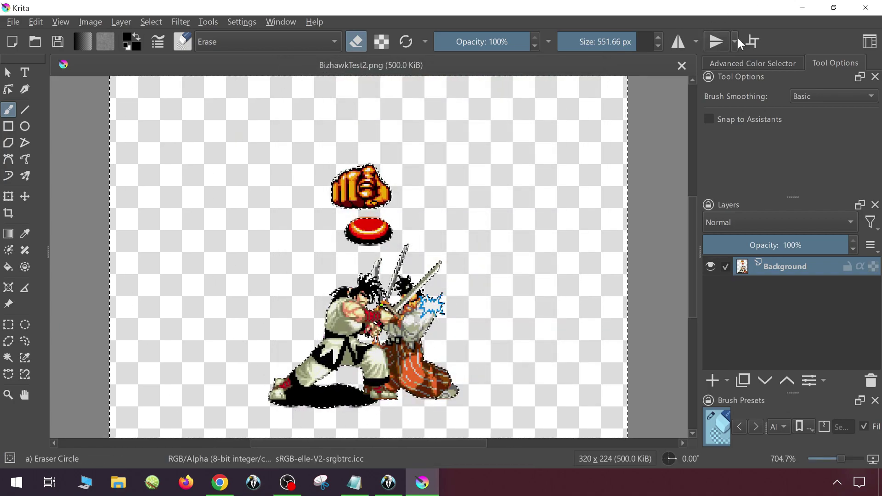
# Move the BizhawkTest2.png icon to an empty spot on the desktop and view the image to check its transparency.
pyautogui.click(799, 4)
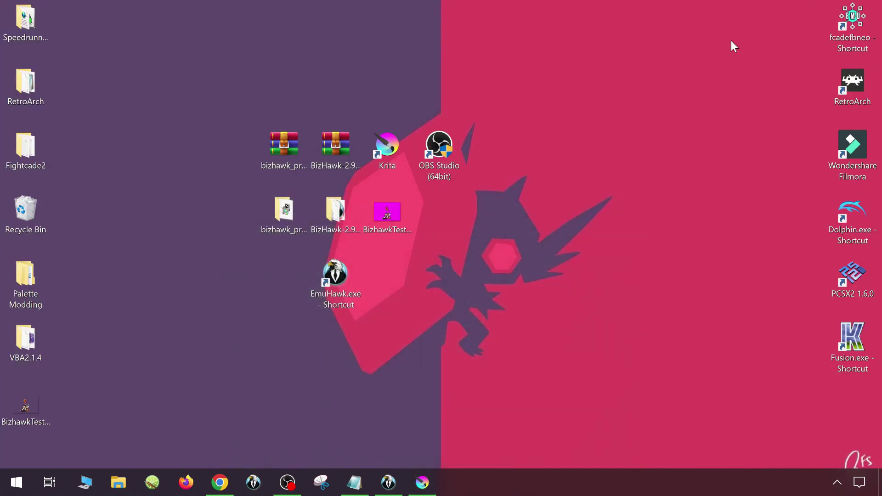
pyautogui.moveTo(29, 404); pyautogui.dragTo(521, 418)
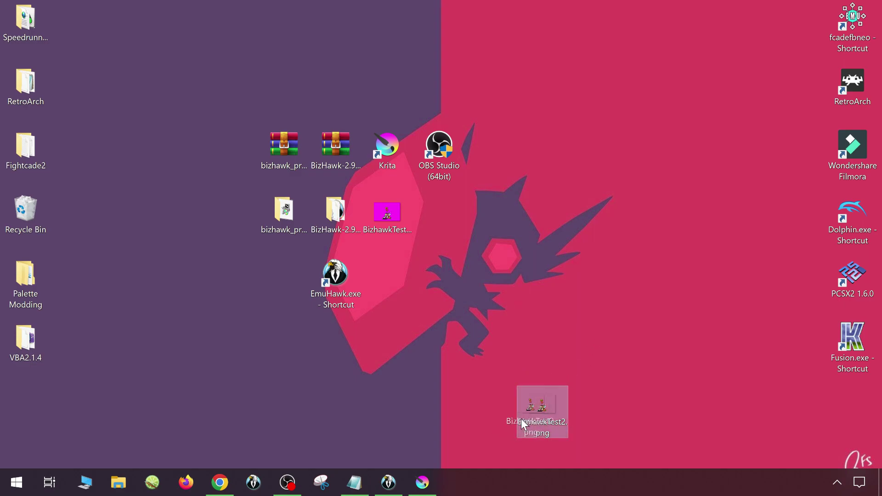
pyautogui.moveTo(424, 414); pyautogui.dragTo(425, 416)
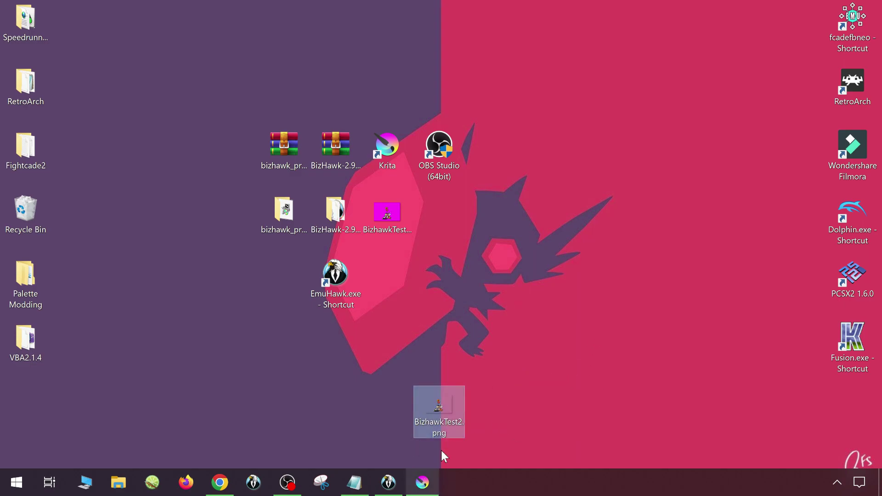
pyautogui.doubleClick(454, 404)
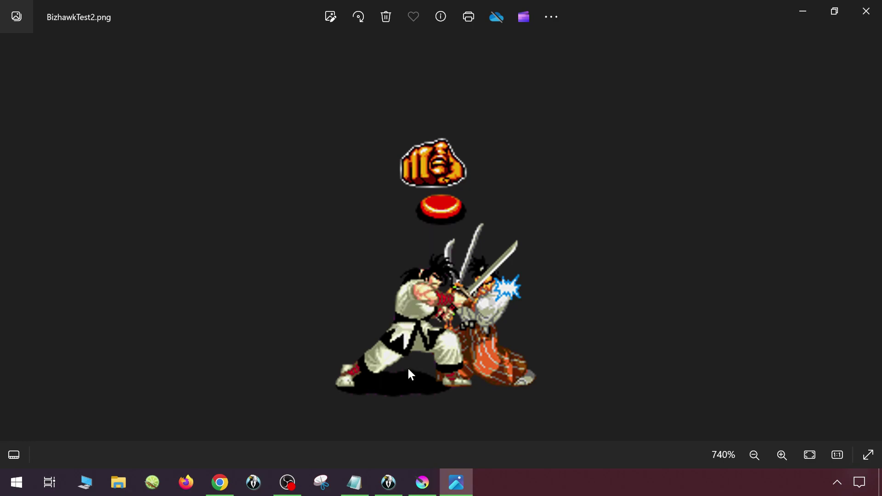
pyautogui.click(866, 10)
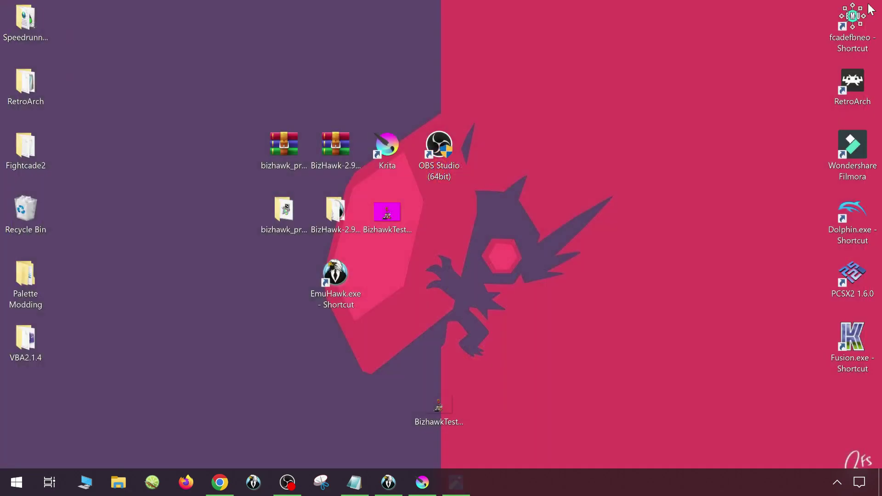
# Switch back to Krita and undo the erasing and the backdrop selection in BizhawkTest2.png.
pyautogui.click(422, 482)
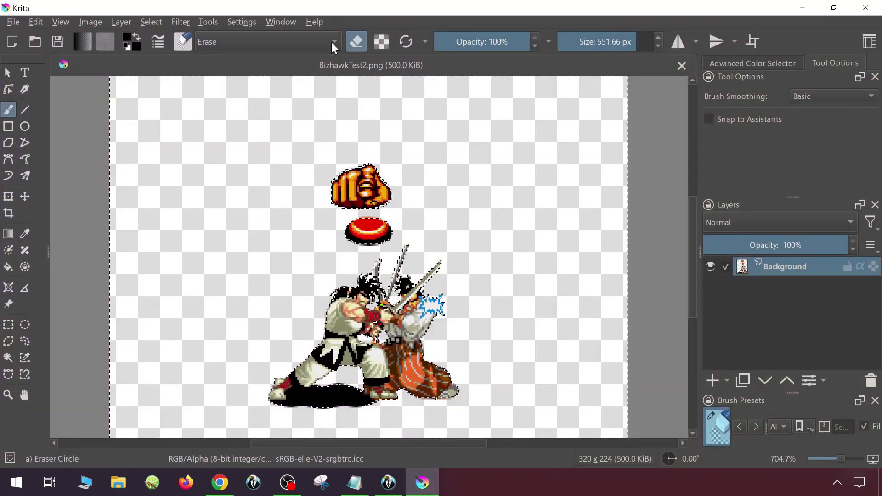
pyautogui.click(34, 22)
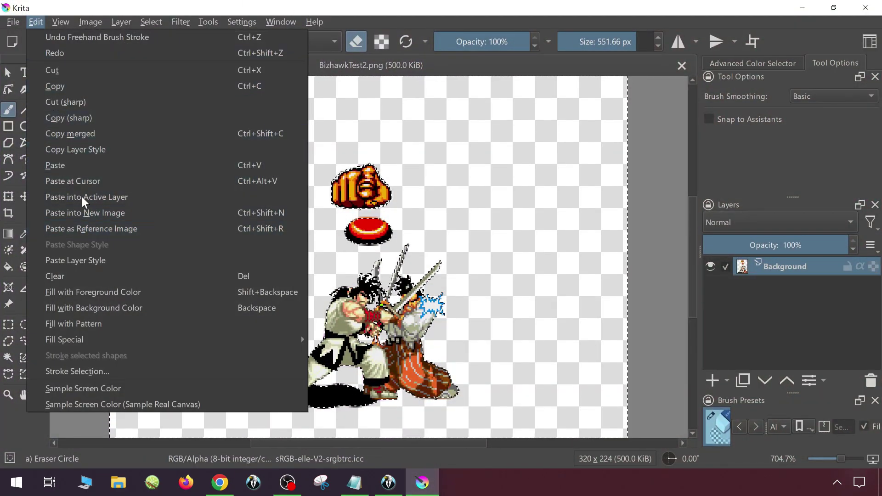
pyautogui.moveTo(76, 18)
pyautogui.click(299, 4)
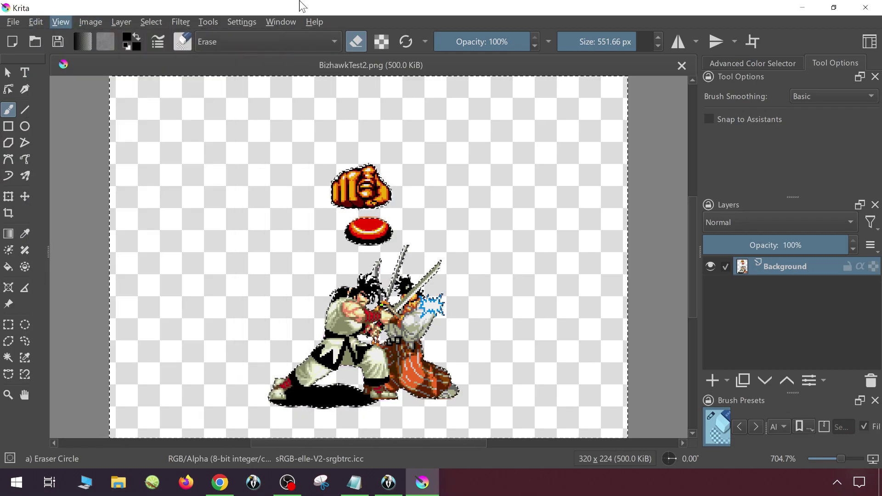
pyautogui.hotkey('ctrl', 'z')
pyautogui.hotkey('ctrl', 'z')
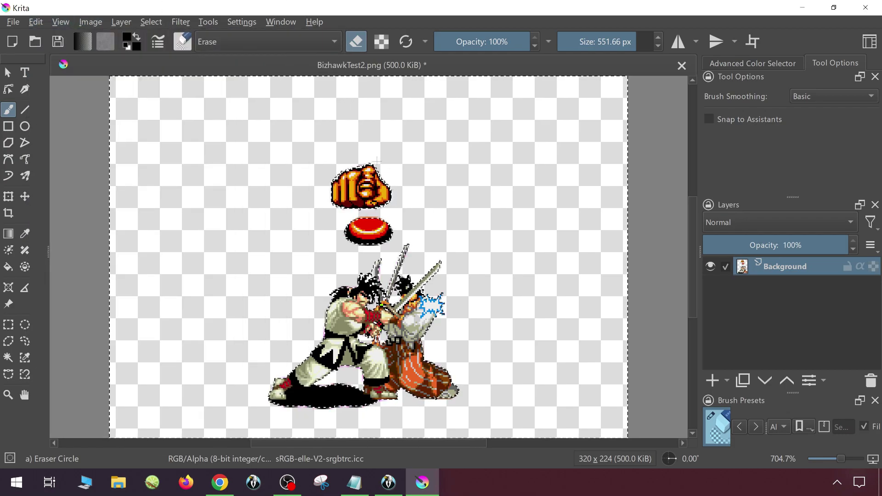
pyautogui.hotkey('ctrl', 'z')
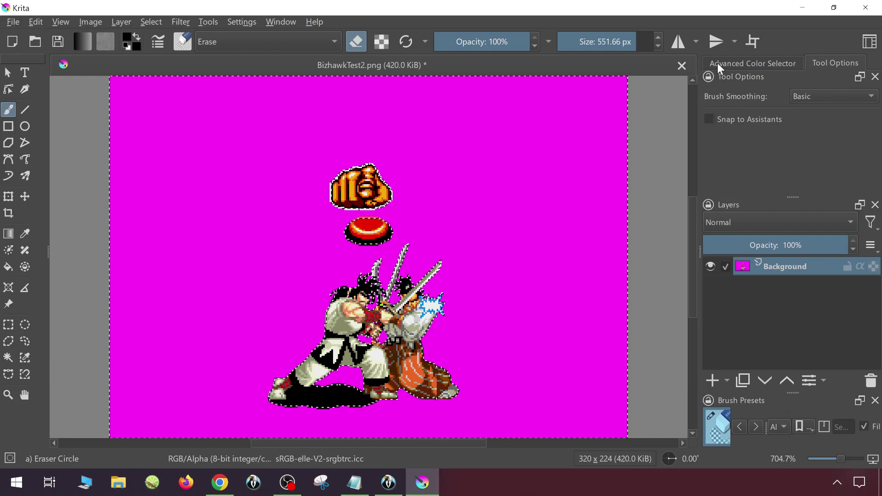
pyautogui.click(735, 64)
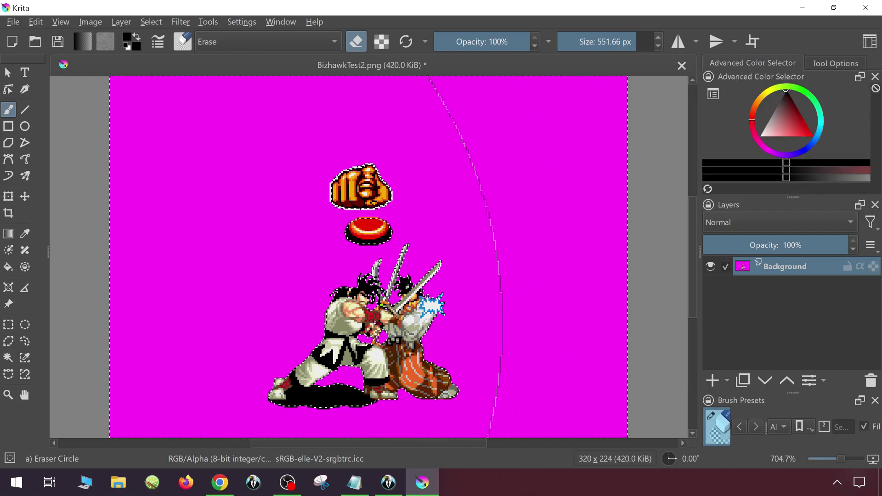
pyautogui.hotkey('ctrl', 'shift', 'z')
pyautogui.hotkey('ctrl', 'z')
pyautogui.hotkey('ctrl', 'z')
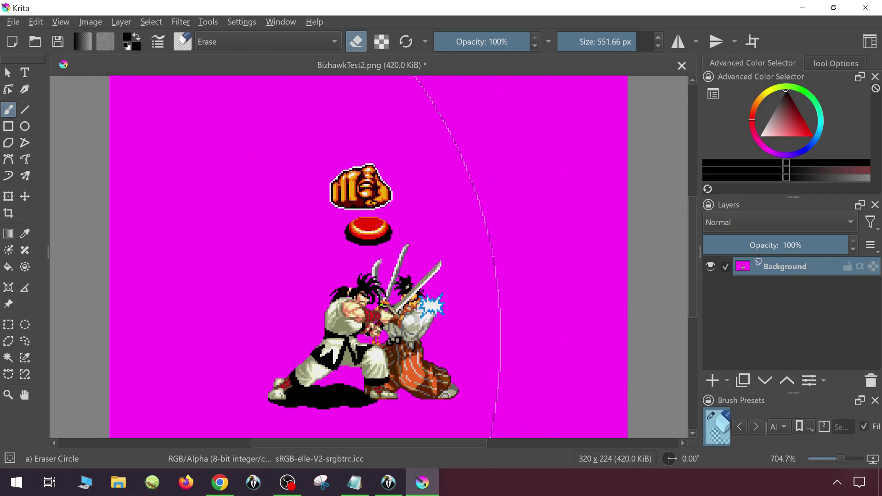
# Select the magenta backdrop with the Similar Color Selection tool and raise the selection threshold to 177.
pyautogui.click(24, 359)
pyautogui.click(205, 258)
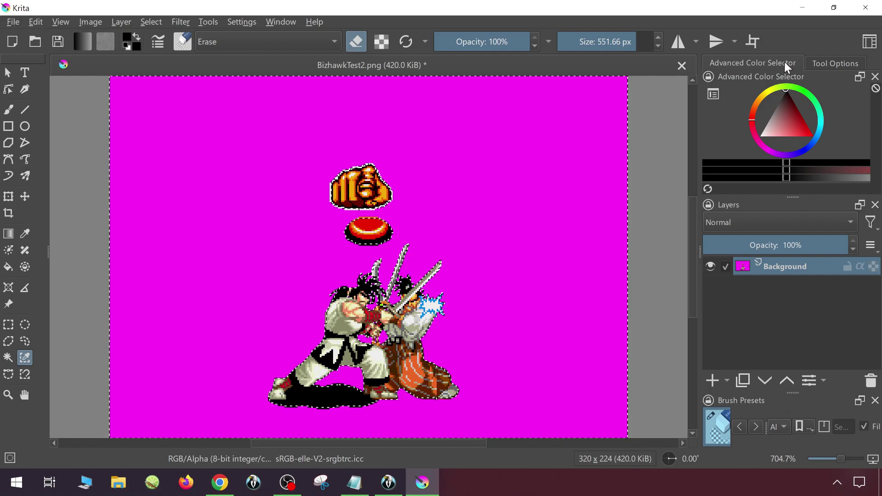
pyautogui.click(832, 63)
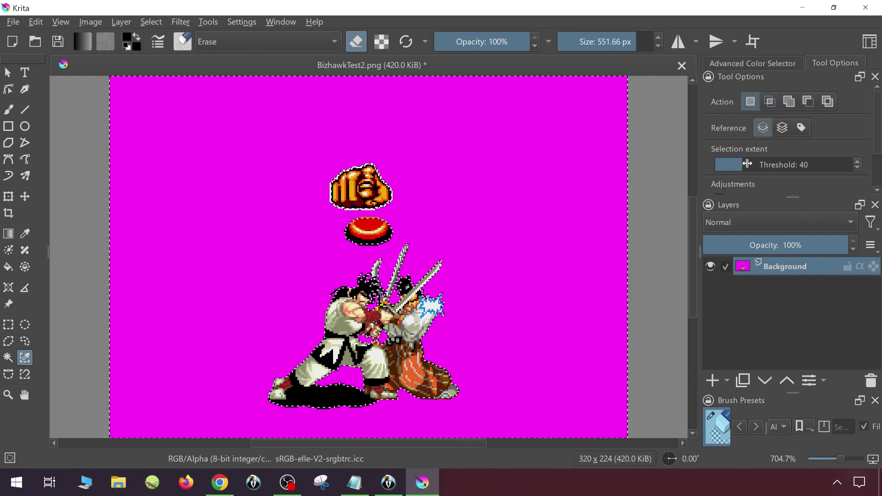
pyautogui.moveTo(748, 164); pyautogui.dragTo(836, 165)
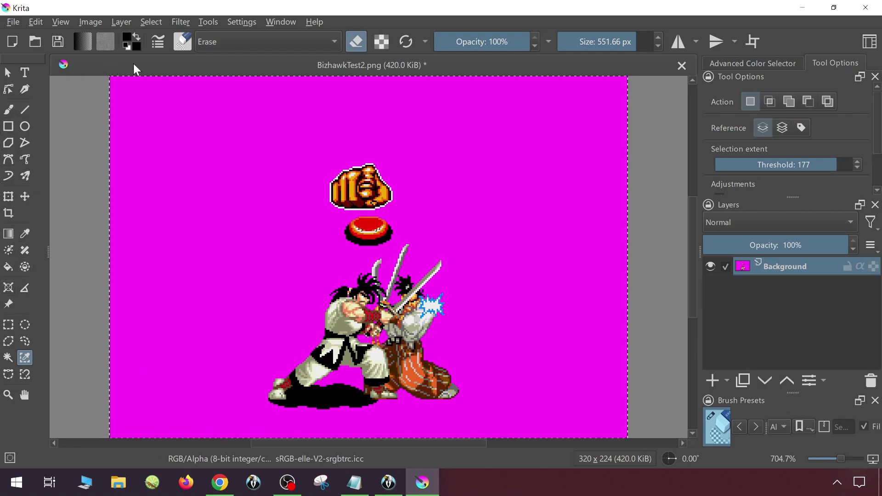
# Try erasing the high-threshold selection with the Eraser Circle brush, and undo that erasure.
pyautogui.click(8, 109)
pyautogui.click(404, 229)
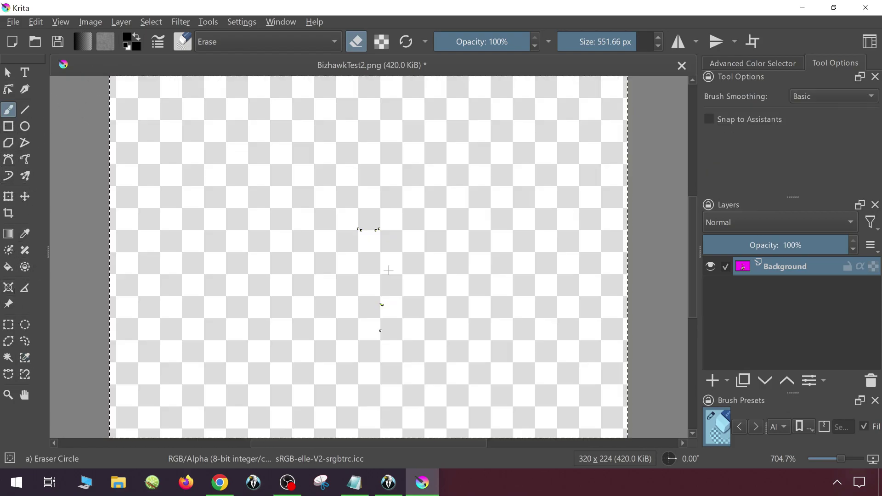
pyautogui.hotkey('ctrl', 'z')
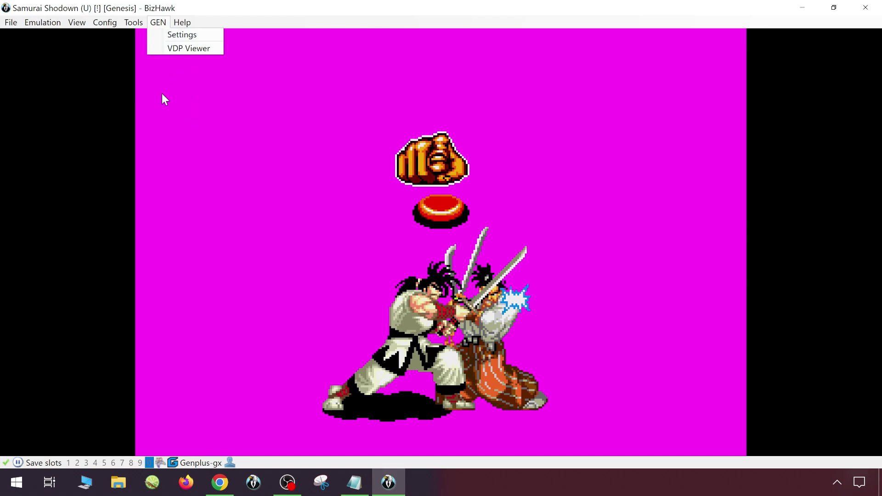
# In BizHawk's Genplus-gx settings, set Background Layers A, B and W to True and the custom backdrop color option to False.
pyautogui.click(173, 37)
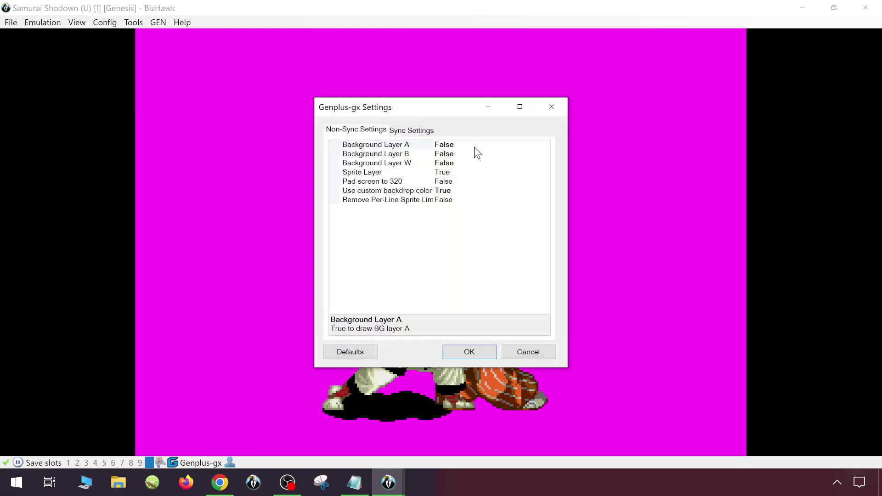
pyautogui.click(475, 146)
pyautogui.doubleClick(467, 153)
pyautogui.doubleClick(467, 156)
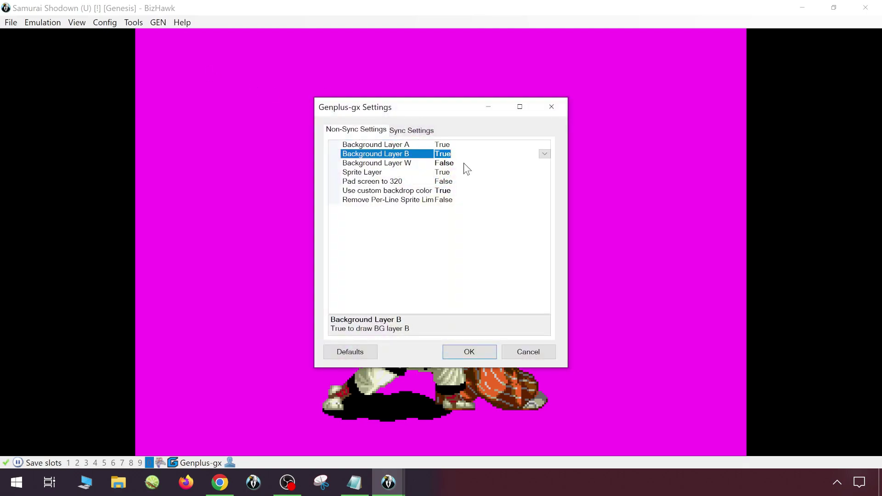
pyautogui.doubleClick(464, 166)
pyautogui.doubleClick(456, 190)
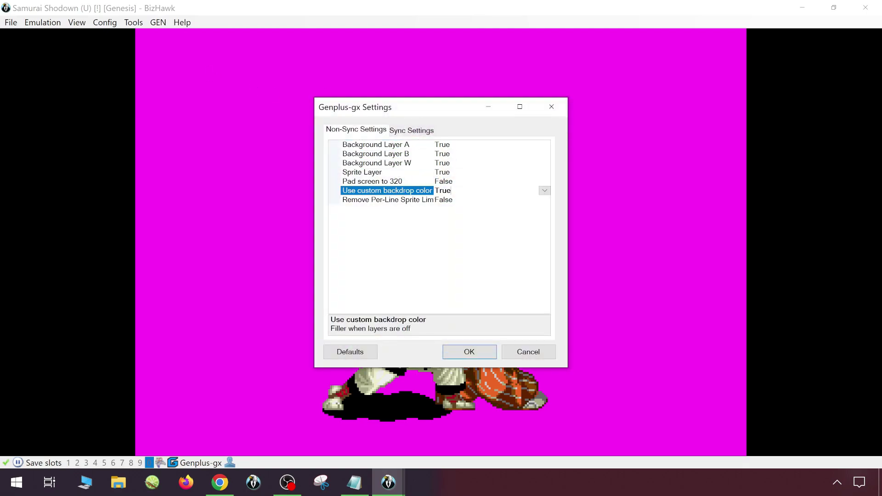
pyautogui.click(469, 352)
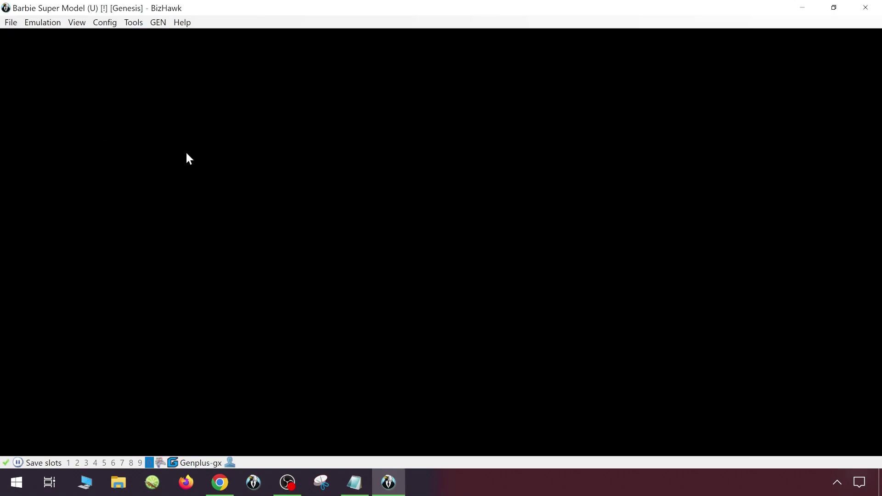
# Run Barbie Super Model past its title screen into the driving stage and pause the emulation there.
pyautogui.press('Pause')
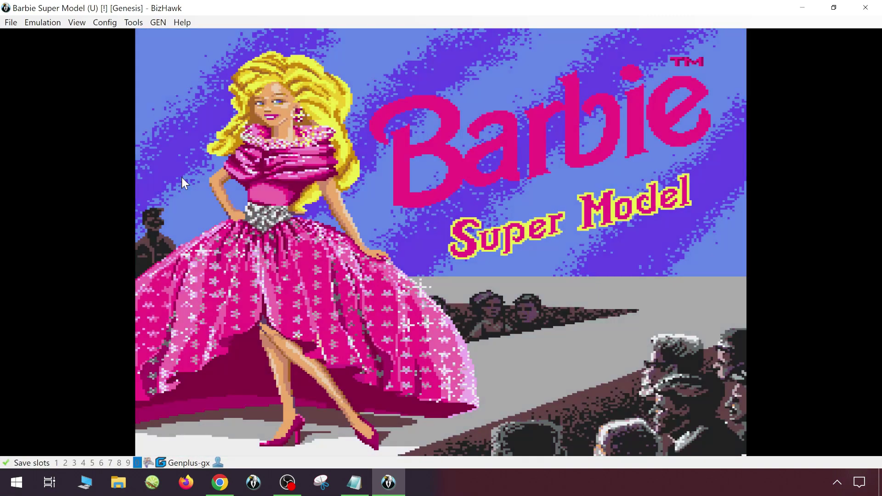
pyautogui.press('Return')
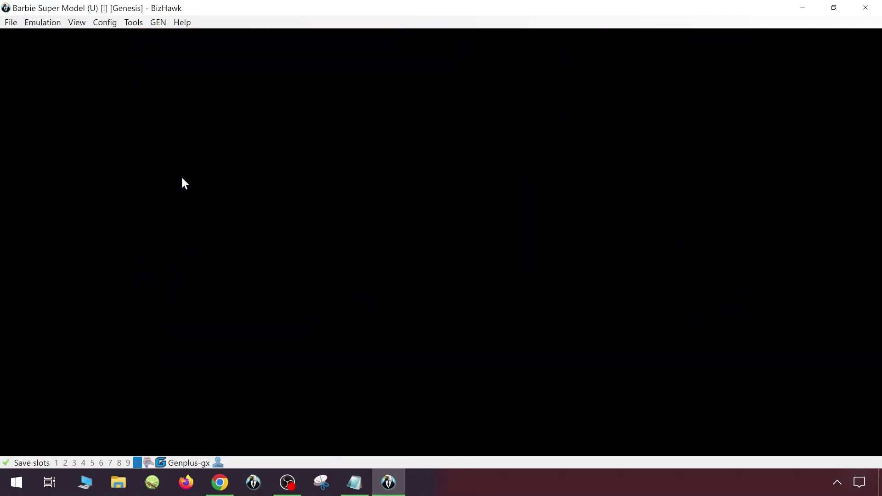
pyautogui.press('Return')
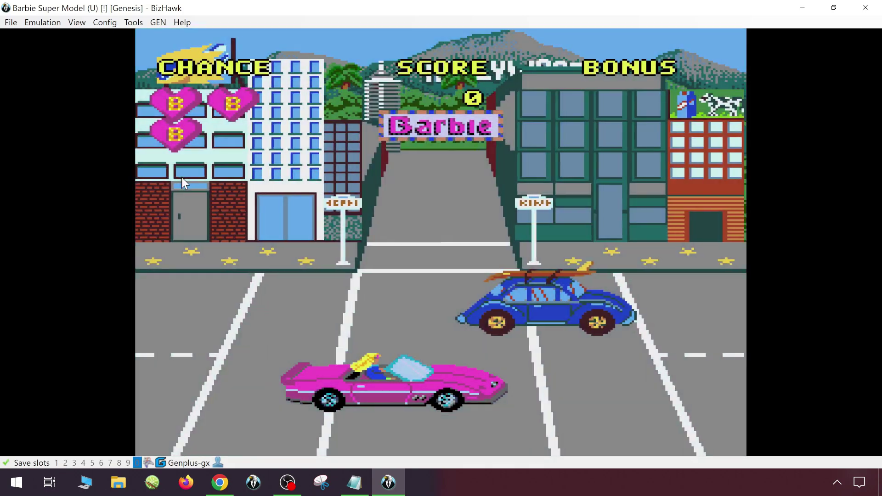
pyautogui.press('Pause')
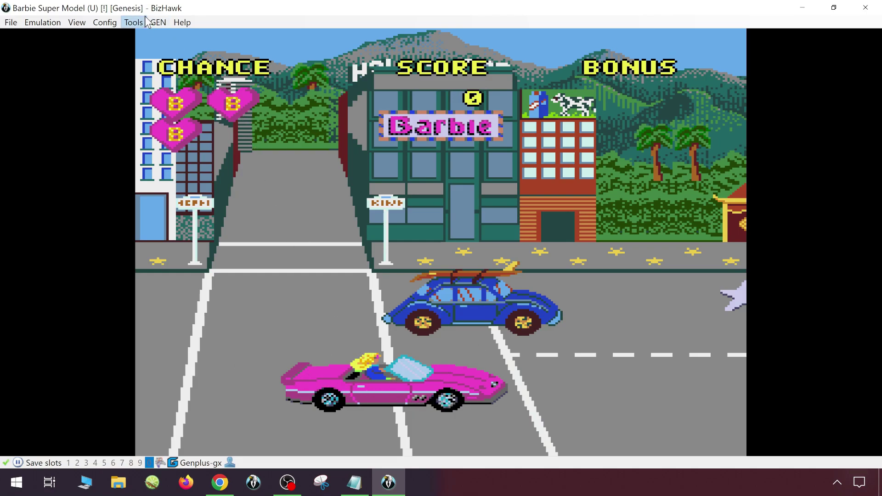
# In the Genplus-gx settings, set Background Layers A, B and W to False and Use custom backdrop color to True.
pyautogui.click(158, 23)
pyautogui.click(161, 35)
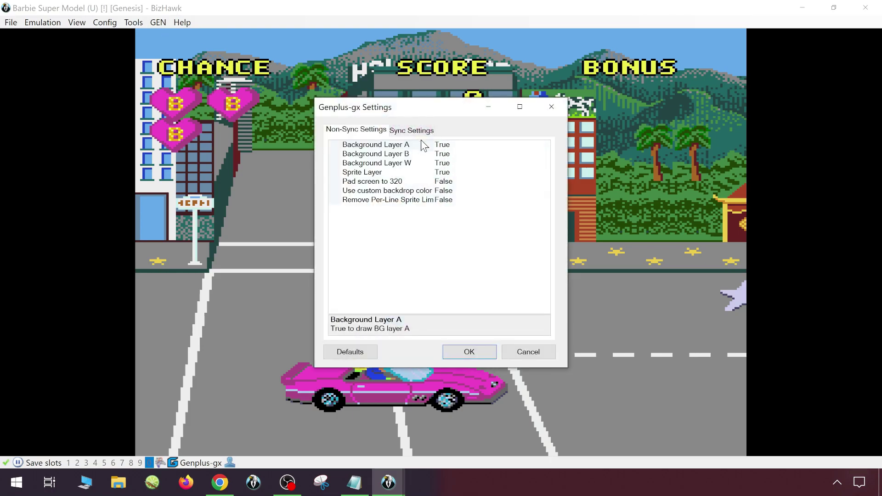
pyautogui.click(453, 144)
pyautogui.doubleClick(443, 144)
pyautogui.doubleClick(443, 154)
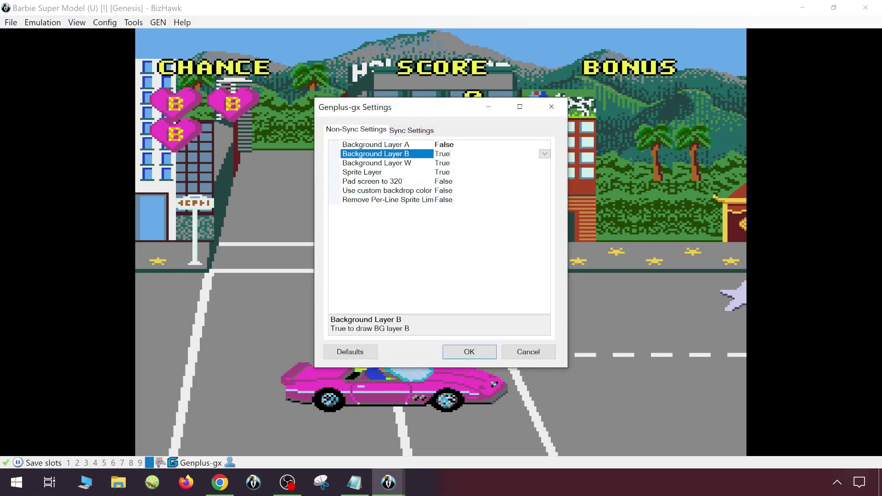
pyautogui.doubleClick(443, 163)
pyautogui.click(443, 190)
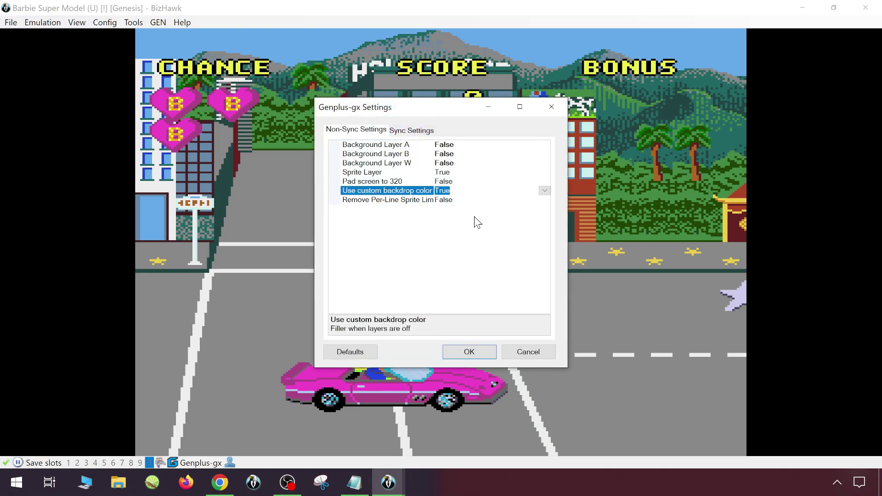
pyautogui.click(481, 350)
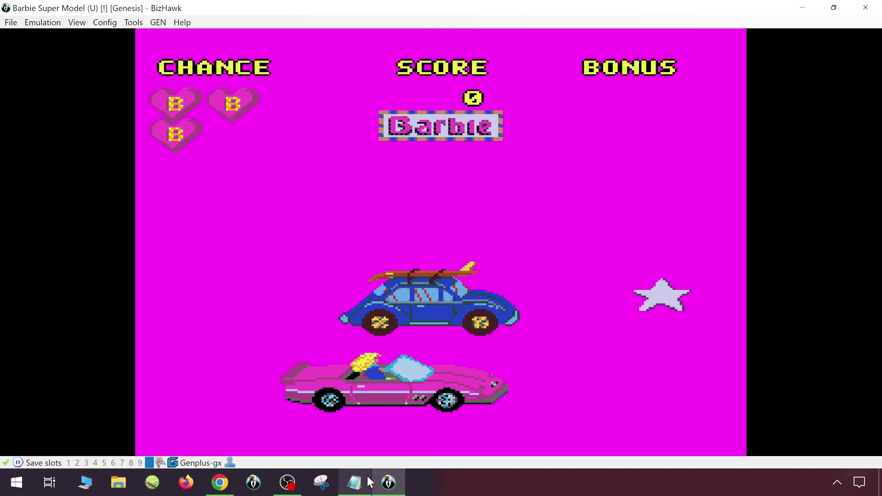
# Bring up backdropColors.txt in Notepad, move it off the hearts and examine the color code on the Green line.
pyautogui.click(355, 481)
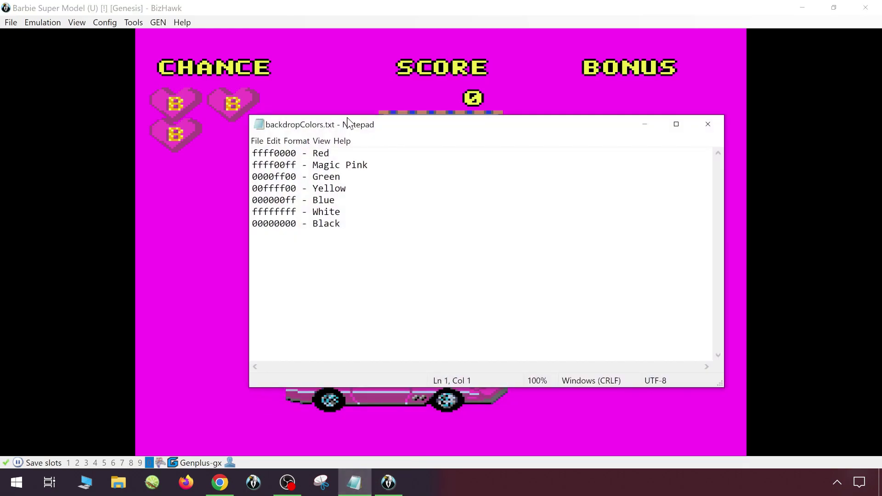
pyautogui.moveTo(347, 119); pyautogui.dragTo(500, 106)
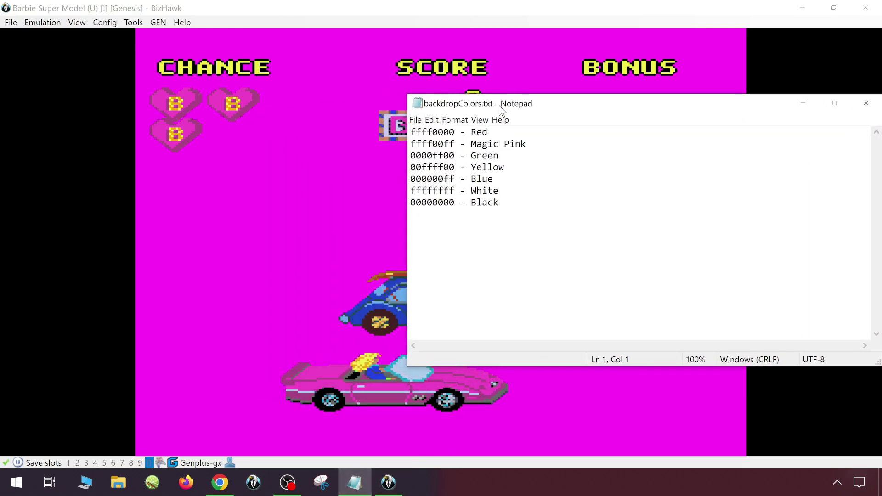
pyautogui.moveTo(454, 156); pyautogui.dragTo(410, 156)
pyautogui.moveTo(501, 156); pyautogui.dragTo(410, 156)
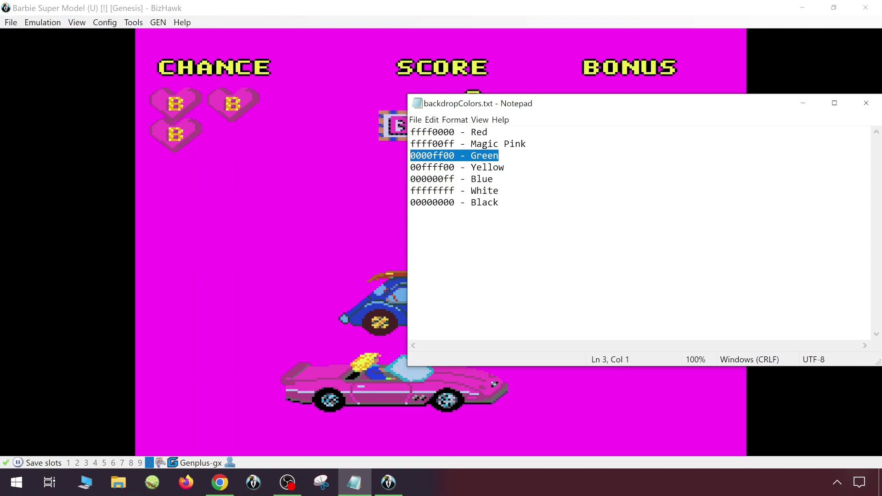
pyautogui.click(466, 155)
pyautogui.click(450, 155)
pyautogui.click(478, 156)
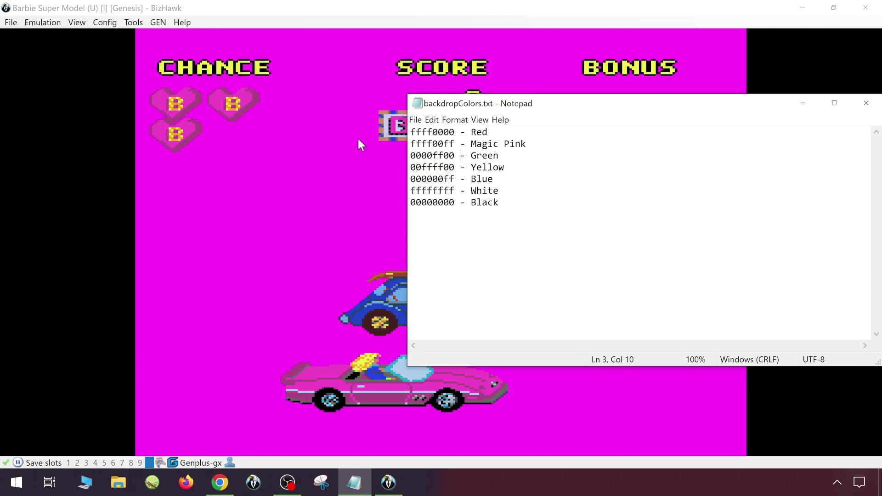
# Return to BizHawk and open the BackdropColor entry in the Genplus-gx sync settings.
pyautogui.click(231, 104)
pyautogui.click(161, 22)
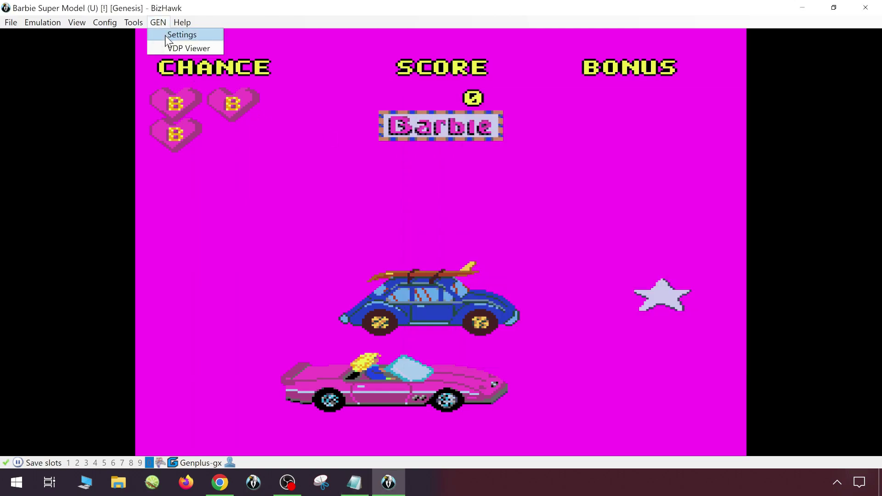
pyautogui.click(165, 36)
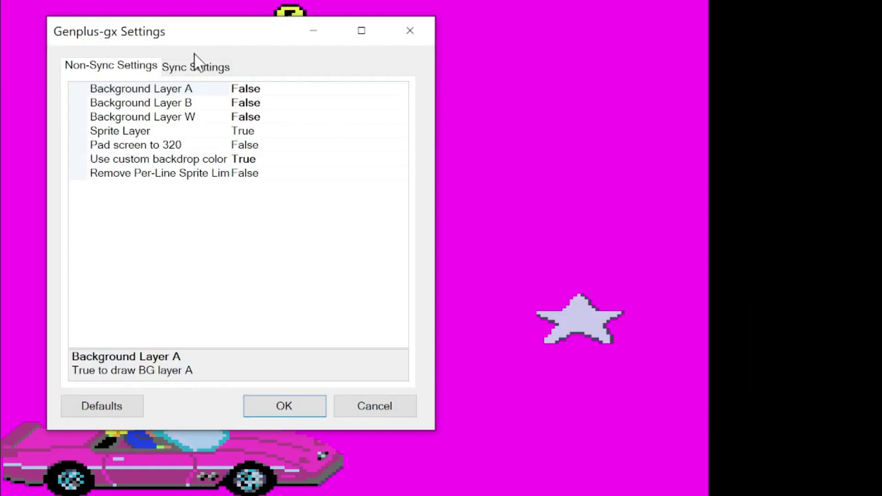
pyautogui.click(398, 132)
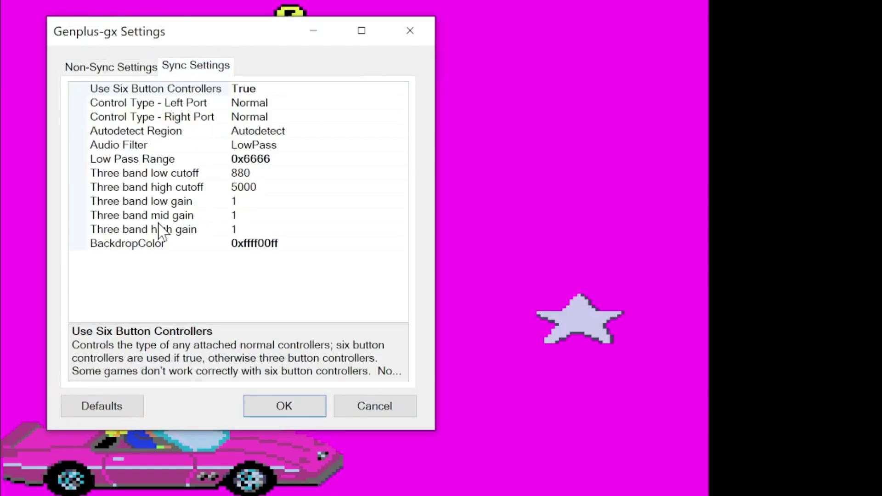
pyautogui.click(139, 246)
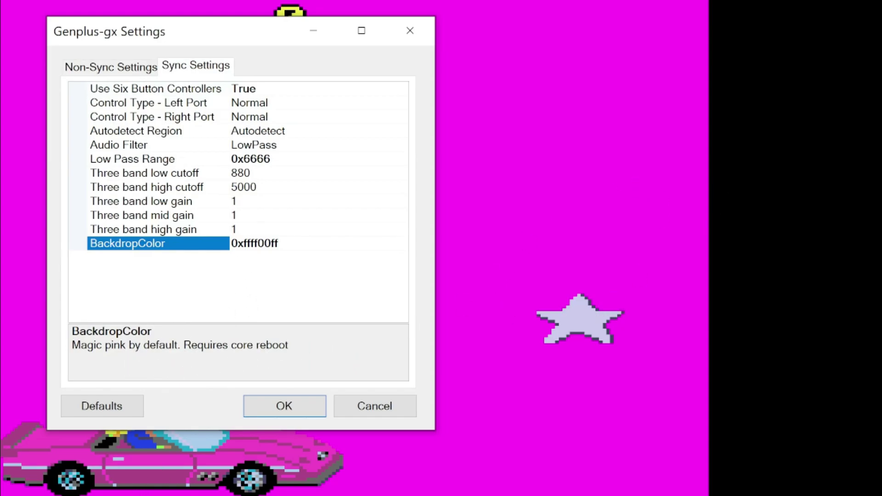
# Bring up backdropColors.txt in Notepad, place it beside the Genplus-gx settings and copy the Green code 0000ff00.
pyautogui.click(294, 495)
pyautogui.moveTo(395, 26); pyautogui.dragTo(661, 78)
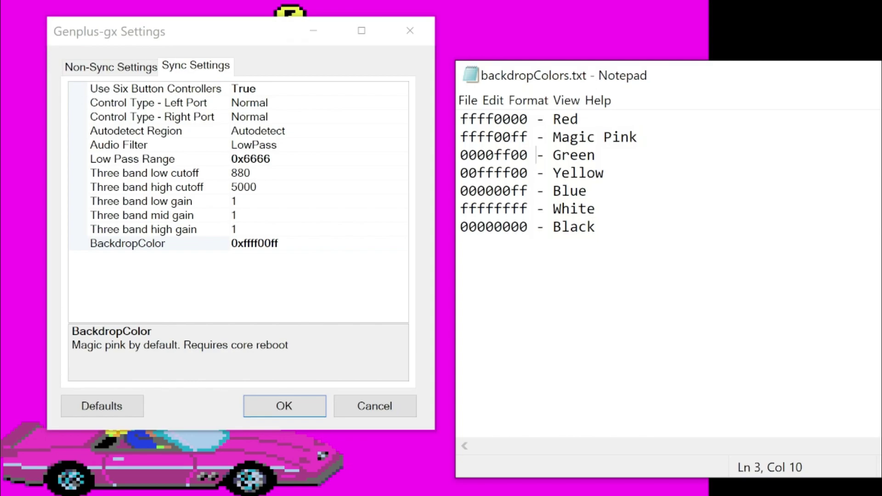
pyautogui.press('Left')
pyautogui.hotkey('shift', 'Left')
pyautogui.hotkey('shift', 'Left')
pyautogui.hotkey('shift', 'Left')
pyautogui.hotkey('shift', 'Left')
pyautogui.hotkey('shift', 'Left')
pyautogui.hotkey('shift', 'Left')
pyautogui.hotkey('shift', 'Left')
pyautogui.hotkey('shift', 'Left')
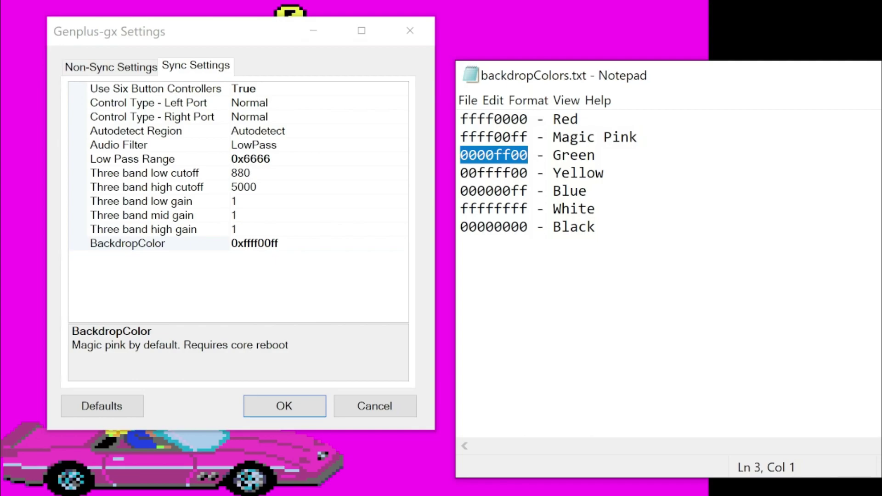
pyautogui.rightClick(479, 155)
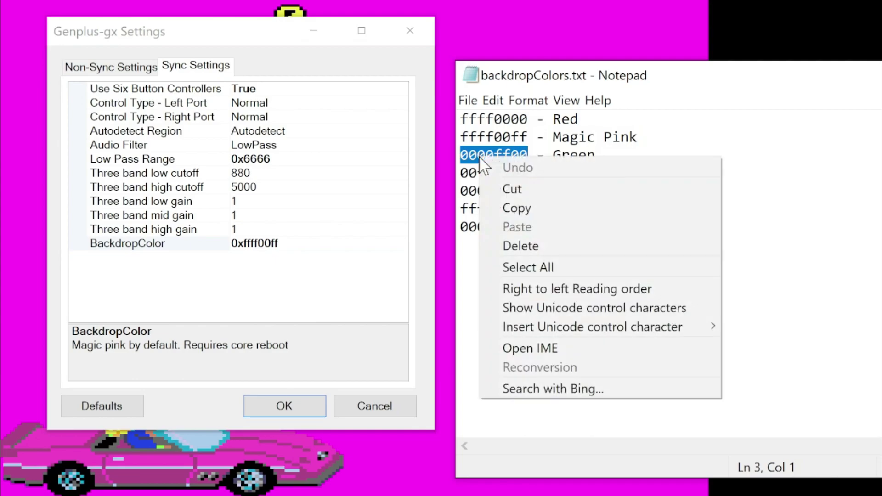
pyautogui.click(517, 207)
# Back in BizHawk, set BackdropColor to 0x0000ff00 in the sync settings and reboot the core.
pyautogui.click(298, 235)
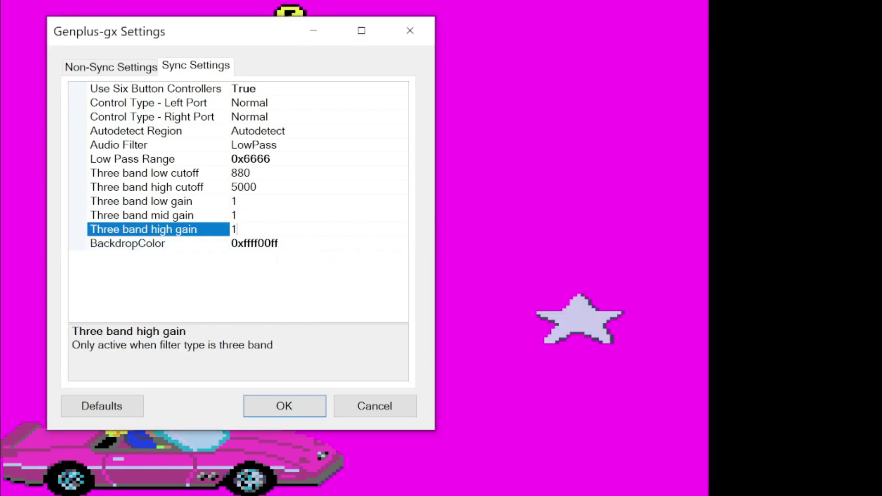
pyautogui.click(294, 244)
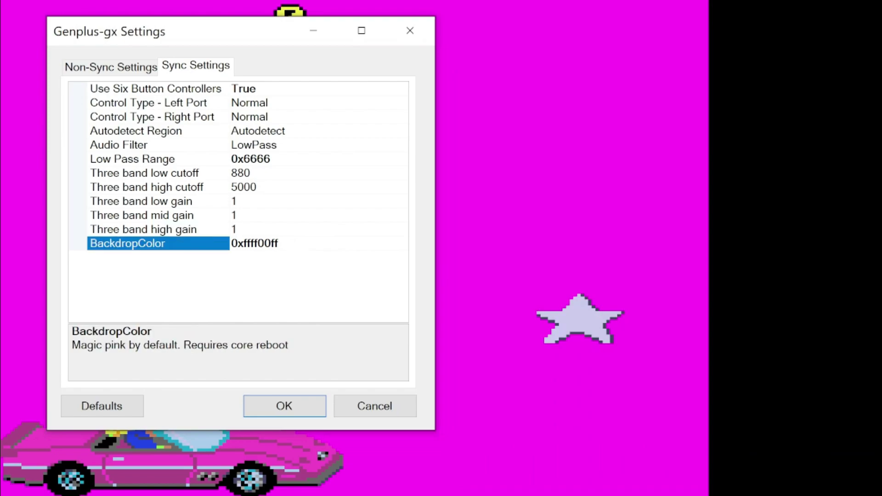
pyautogui.press('BackSpace')
pyautogui.press('BackSpace')
pyautogui.press('BackSpace')
pyautogui.press('BackSpace')
pyautogui.press('BackSpace')
pyautogui.press('BackSpace')
pyautogui.press('BackSpace')
pyautogui.press('BackSpace')
pyautogui.rightClick(292, 248)
pyautogui.click(332, 313)
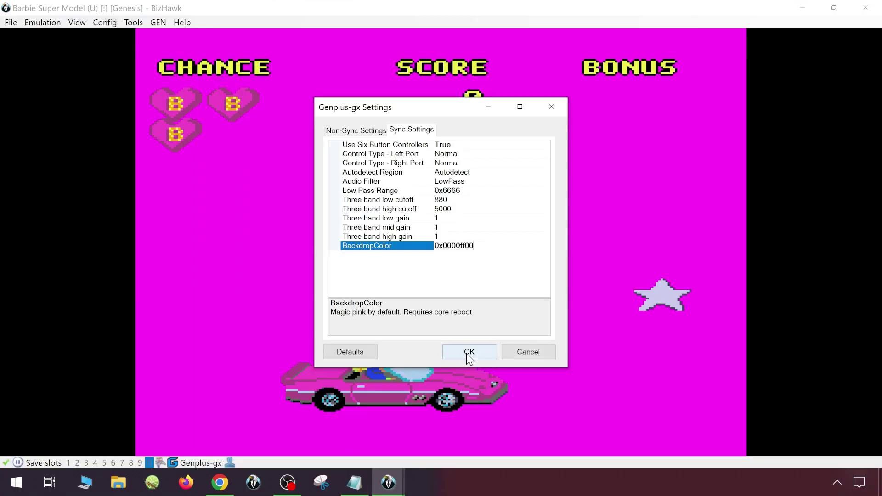
pyautogui.click(466, 354)
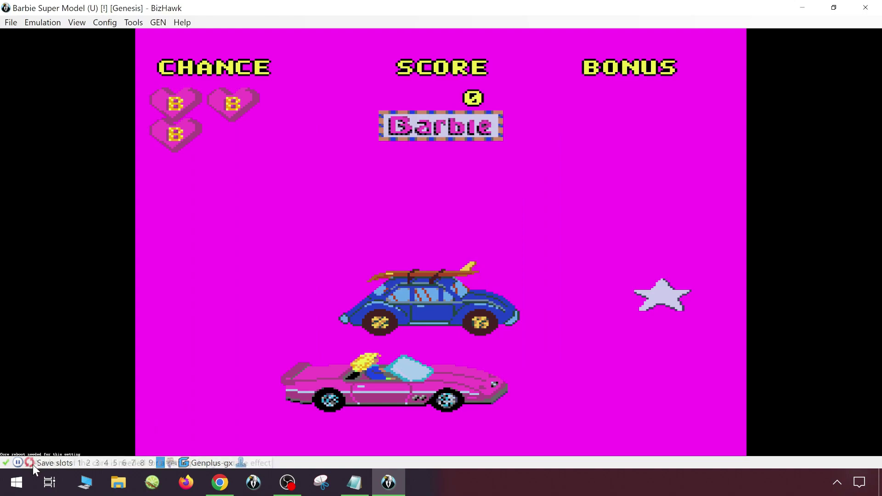
pyautogui.click(39, 21)
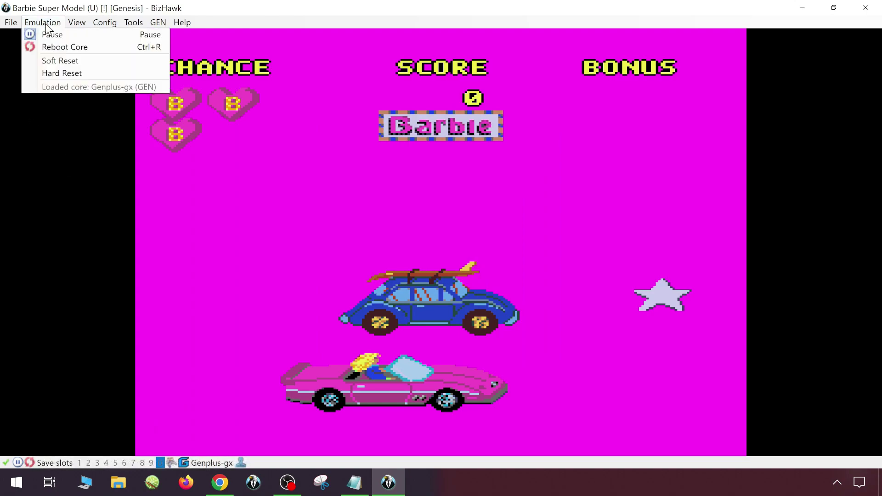
pyautogui.click(70, 48)
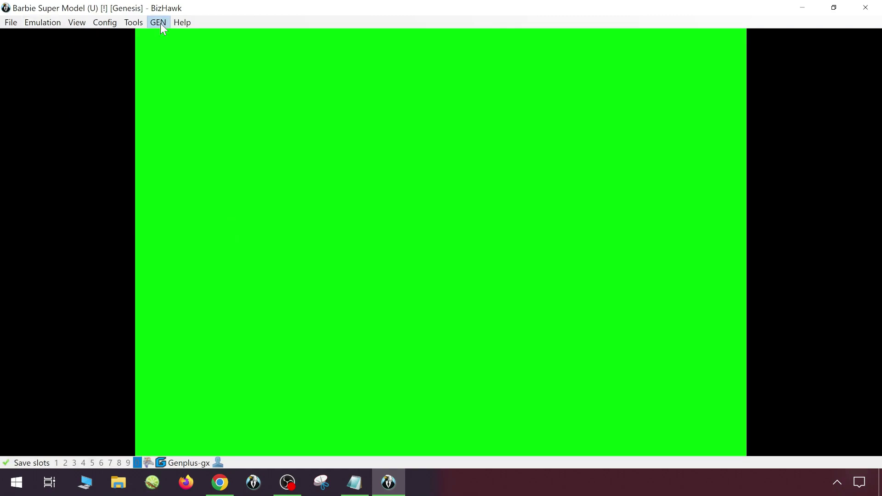
# In the Genplus-gx settings, set Background Layers A, B and W to True and Use custom backdrop color to False.
pyautogui.click(161, 23)
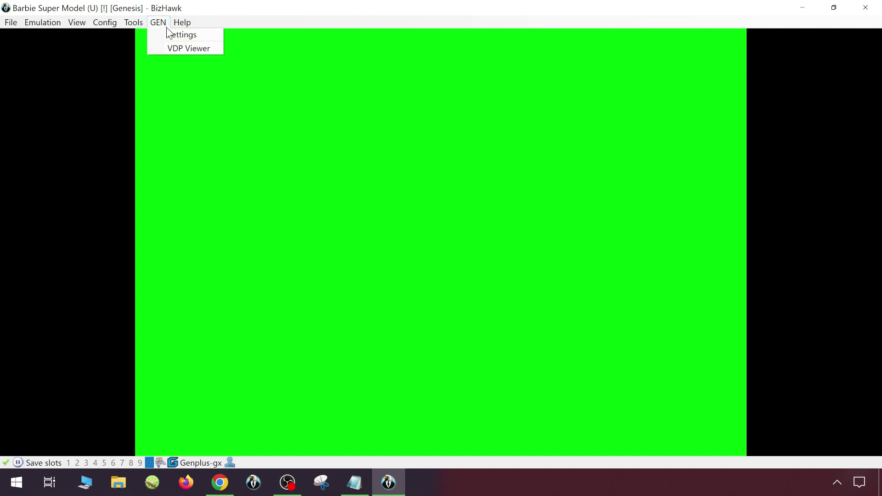
pyautogui.click(167, 34)
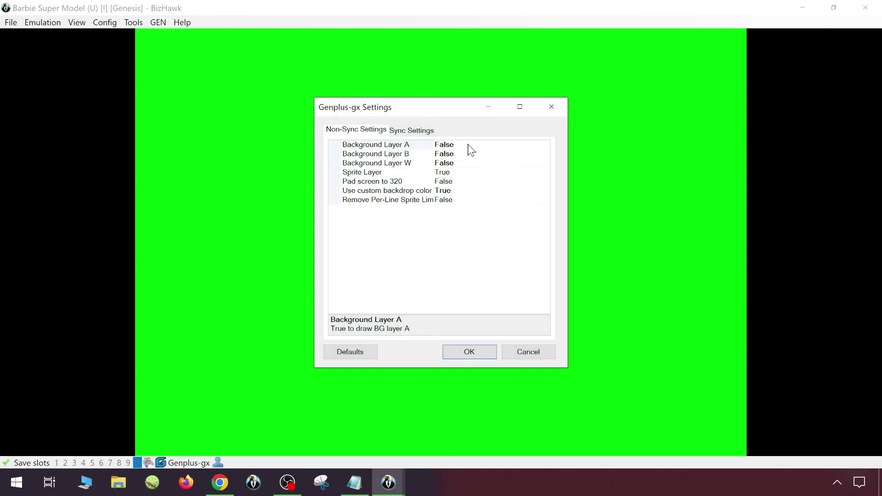
pyautogui.click(468, 144)
pyautogui.doubleClick(444, 145)
pyautogui.doubleClick(445, 155)
pyautogui.doubleClick(450, 163)
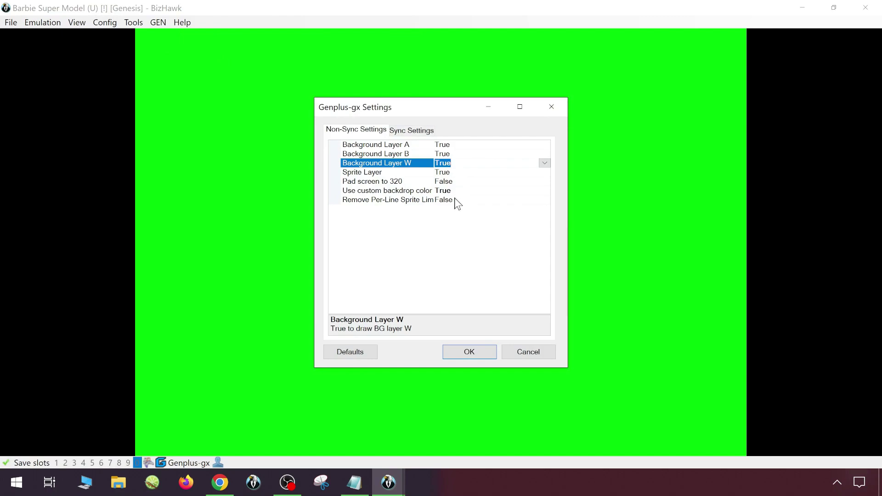
pyautogui.doubleClick(452, 190)
pyautogui.click(474, 350)
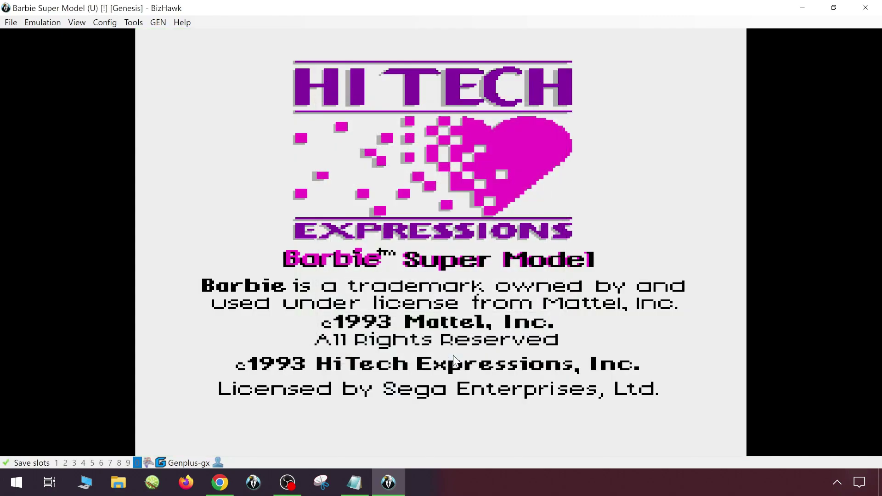
# Advance Barbie Super Model past its opening screens into the driving stage and pause the emulation.
pyautogui.press('Return')
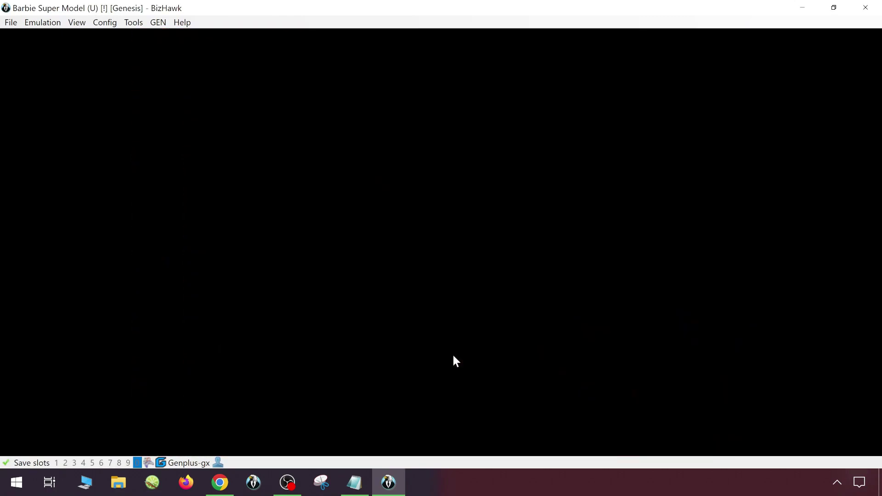
pyautogui.press('Return')
pyautogui.press('Pause')
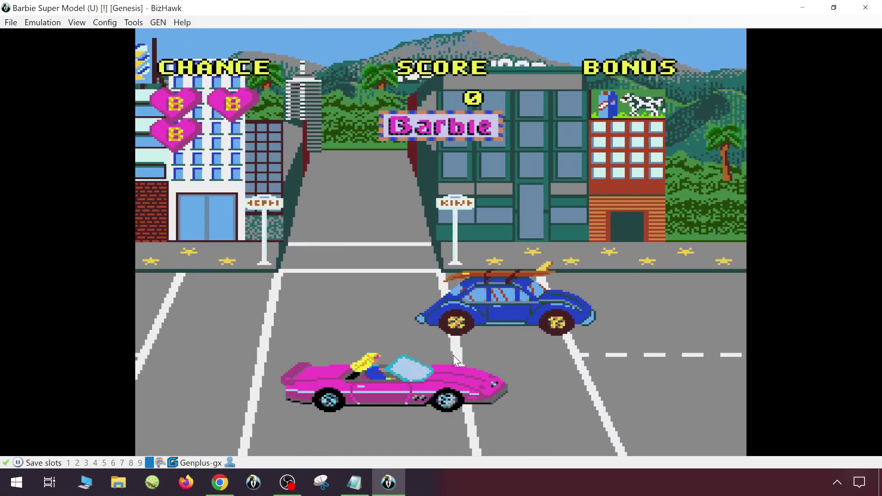
# Set Background Layers A, B and W to False and turn Use custom backdrop color on in the Genplus-gx settings.
pyautogui.click(156, 26)
pyautogui.click(160, 34)
pyautogui.doubleClick(467, 144)
pyautogui.doubleClick(467, 154)
pyautogui.doubleClick(466, 164)
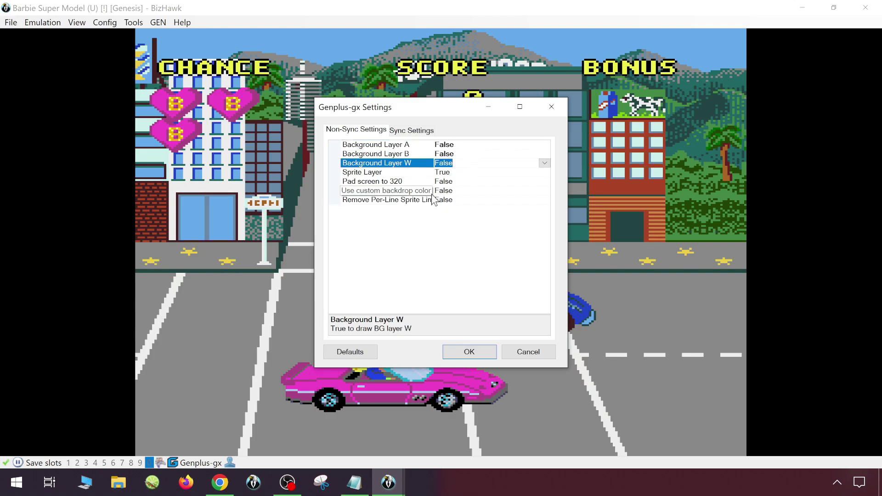
pyautogui.click(419, 190)
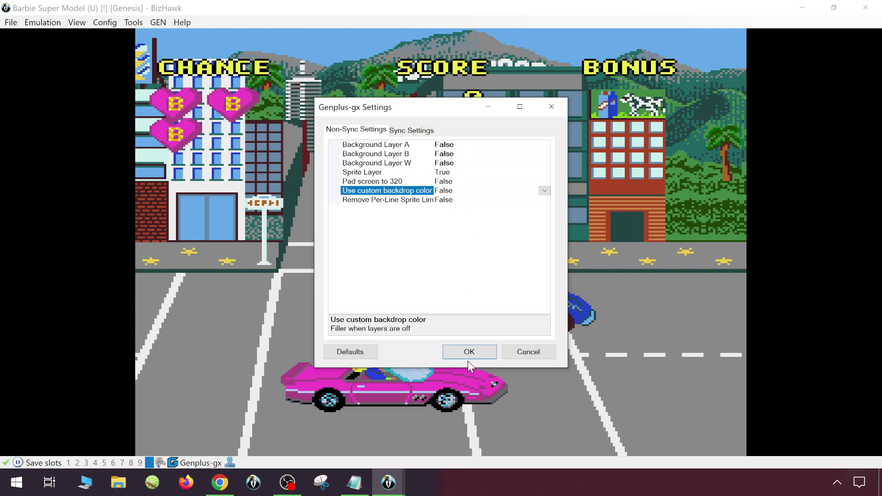
pyautogui.click(406, 130)
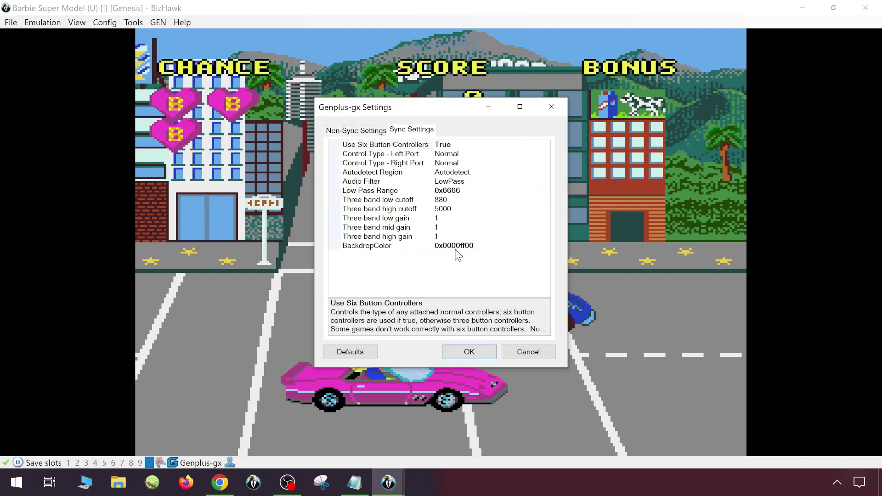
pyautogui.click(373, 130)
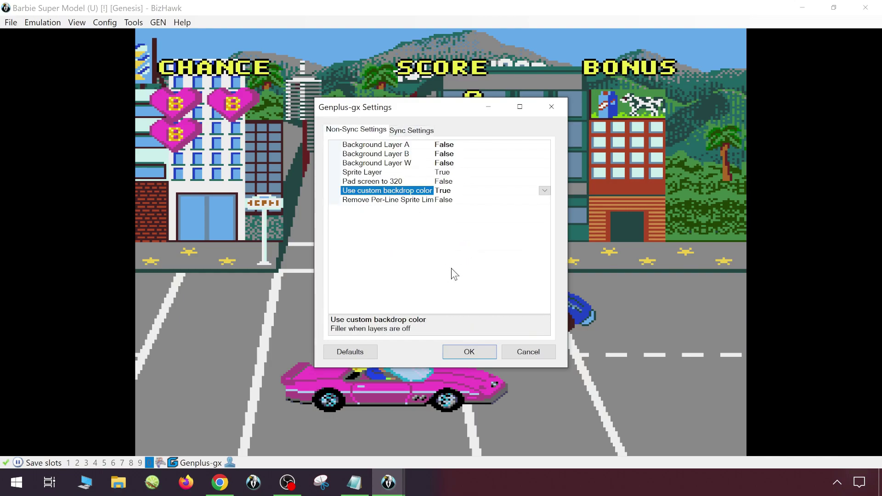
pyautogui.click(416, 131)
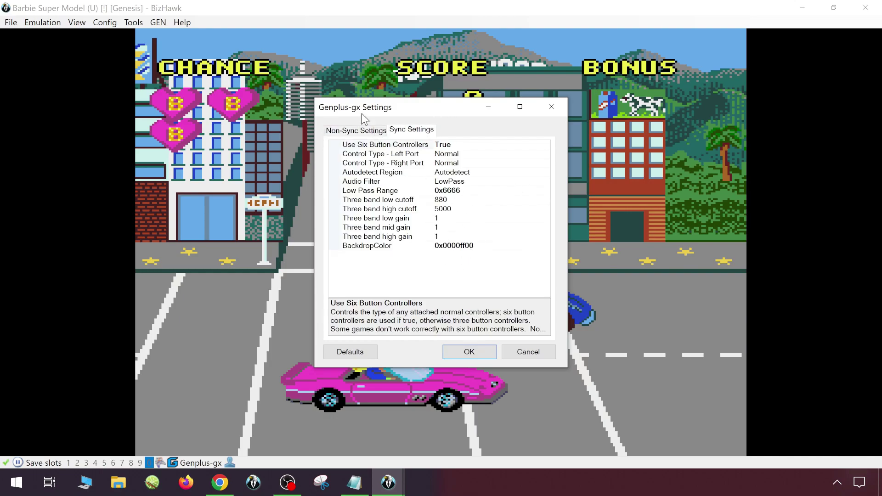
pyautogui.click(375, 130)
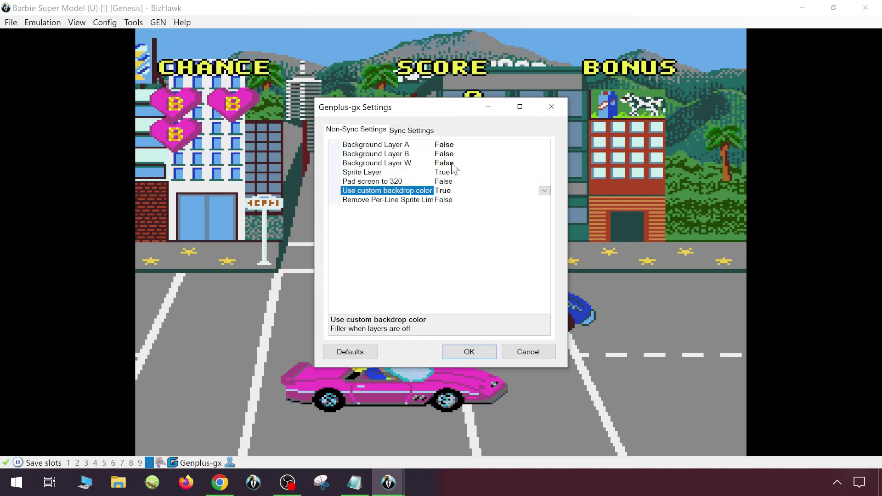
pyautogui.click(474, 349)
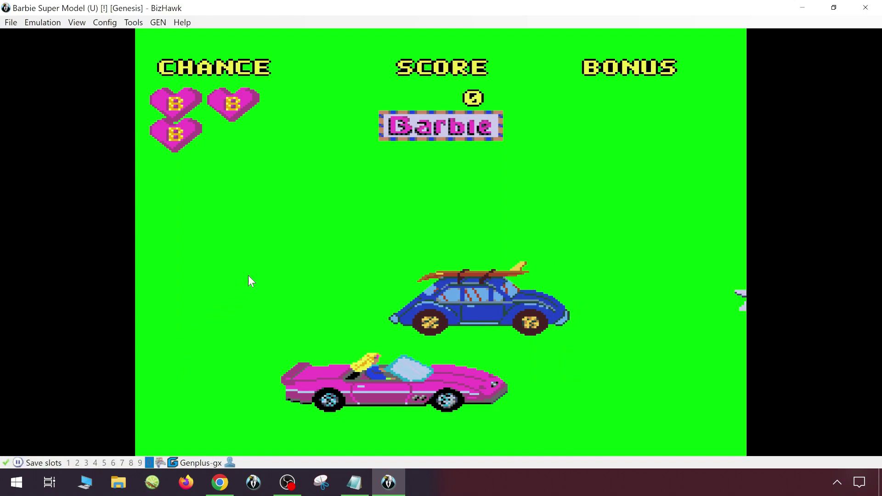
# Capture the pink car with its green surroundings in Snipping Tool and save it to the Desktop as barbie1.PNG.
pyautogui.click(320, 484)
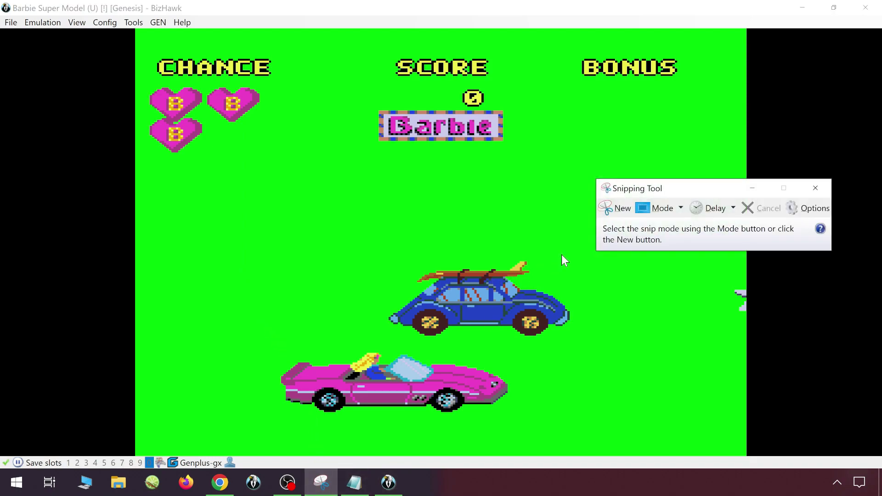
pyautogui.click(621, 216)
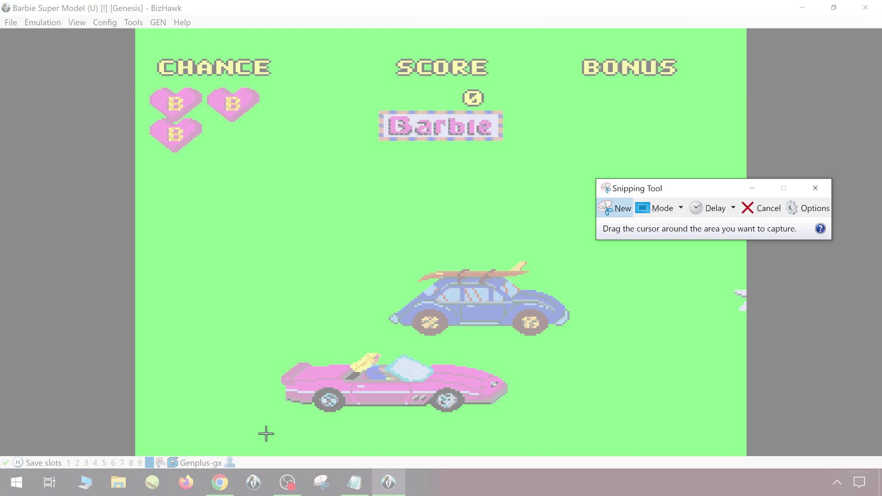
pyautogui.moveTo(266, 435); pyautogui.dragTo(535, 343)
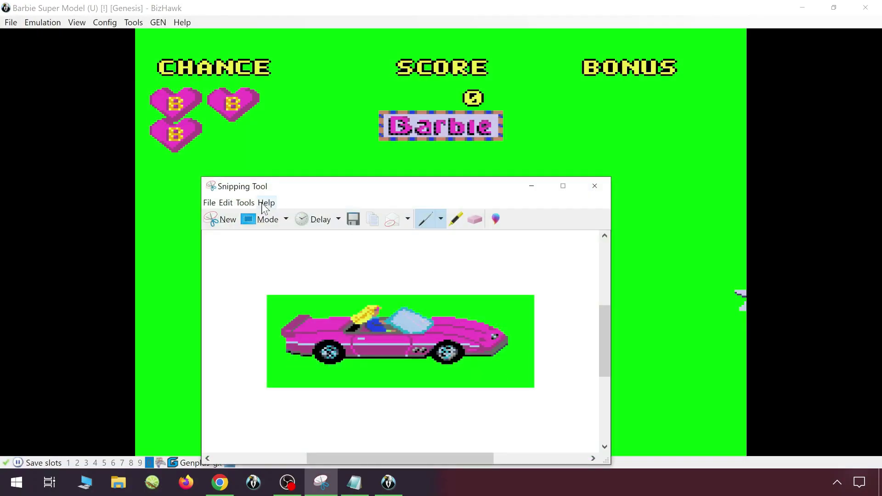
pyautogui.click(209, 203)
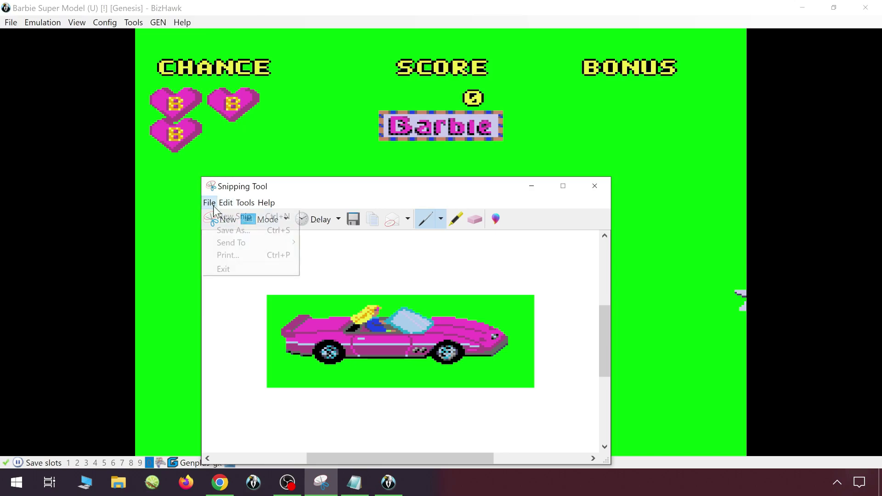
pyautogui.click(223, 230)
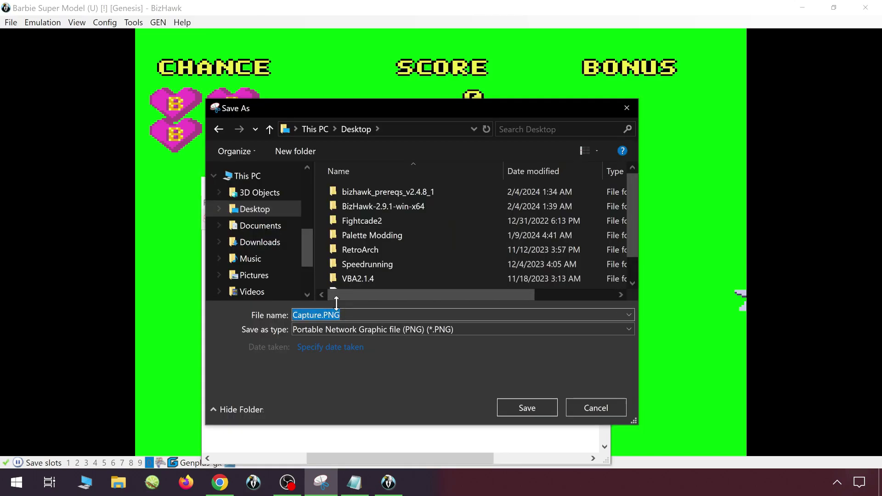
pyautogui.write('barbie2')
pyautogui.press('Return')
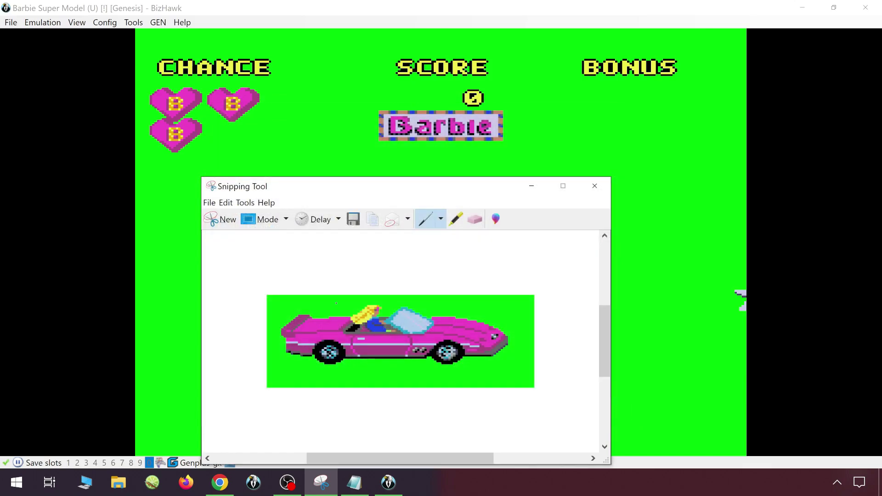
# Clear the BizHawk, Snipping Tool and Notepad windows off the desktop and open barbie1.PNG in Krita.
pyautogui.click(803, 7)
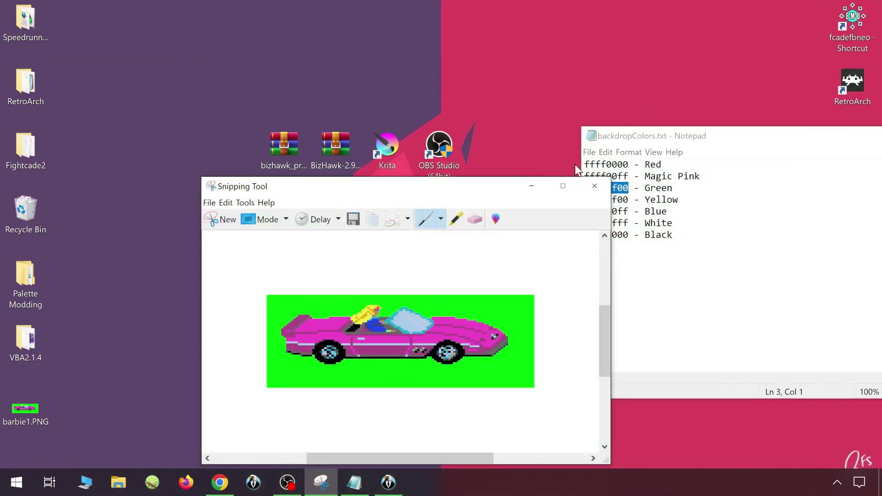
pyautogui.click(596, 192)
pyautogui.moveTo(684, 143); pyautogui.dragTo(433, 169)
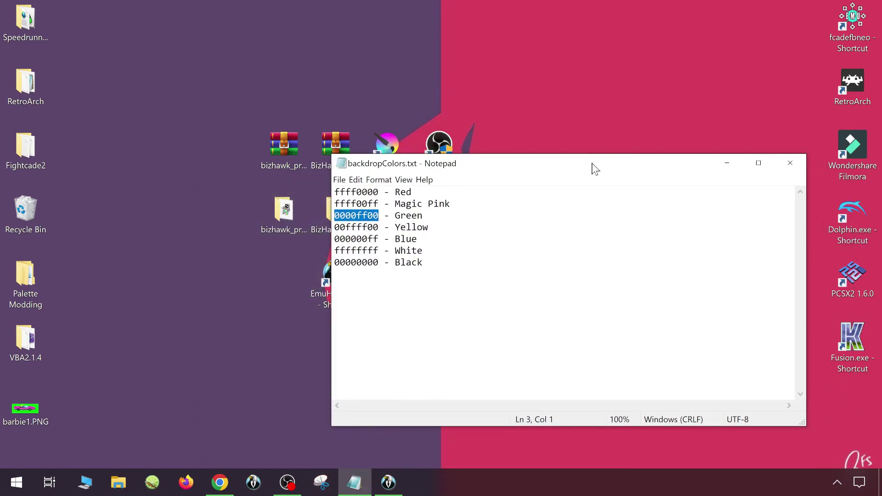
pyautogui.click(790, 161)
pyautogui.moveTo(25, 417); pyautogui.dragTo(457, 214)
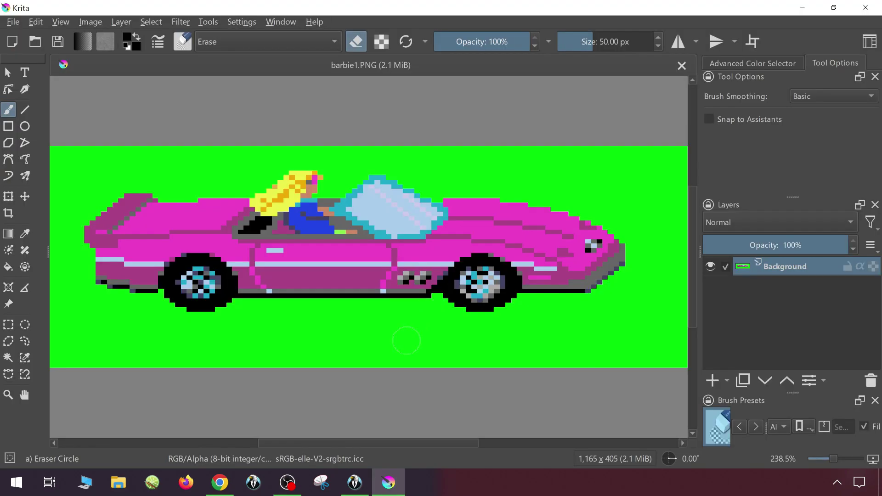
# Select the green background by colour and erase it around the car with the eraser brush enlarged to 551.66 px.
pyautogui.click(26, 358)
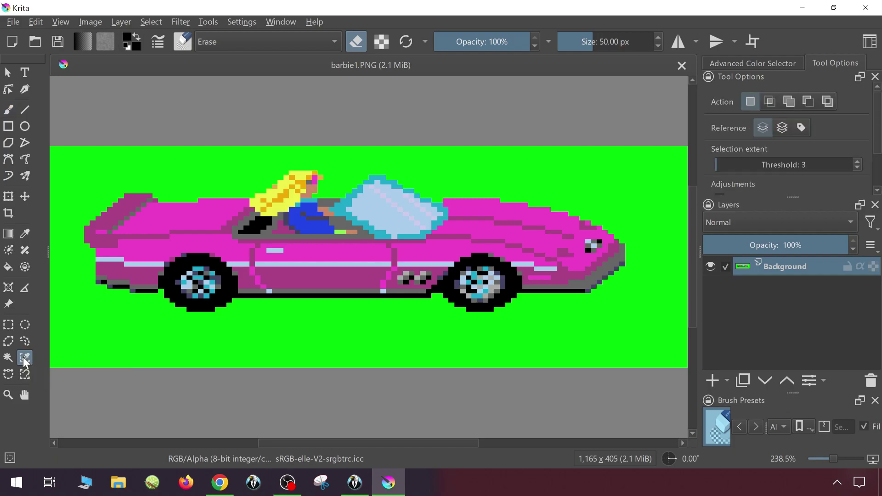
pyautogui.click(327, 330)
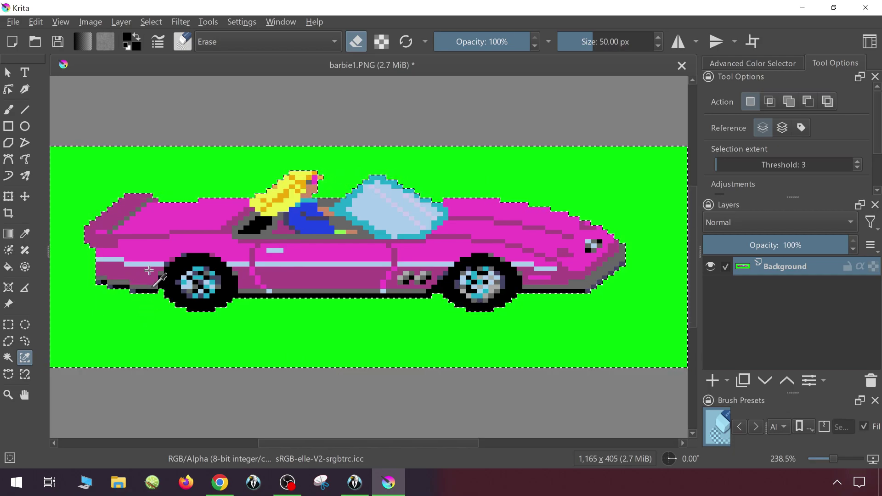
pyautogui.click(10, 111)
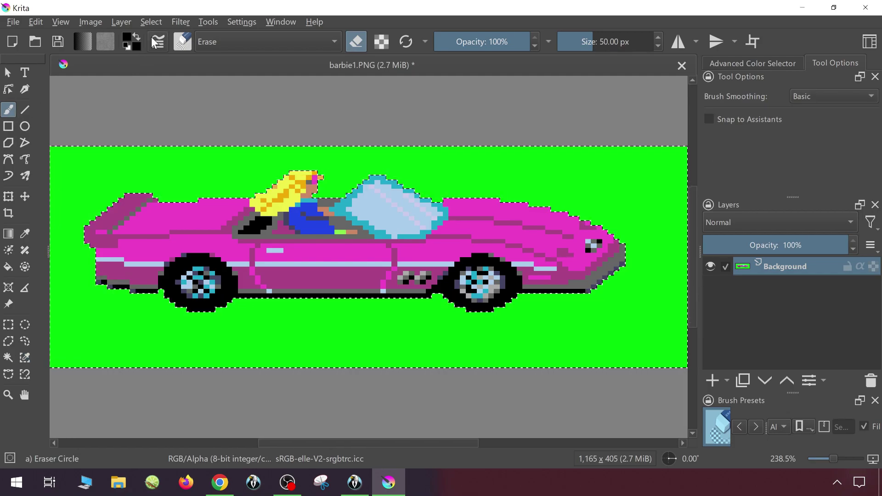
pyautogui.click(183, 41)
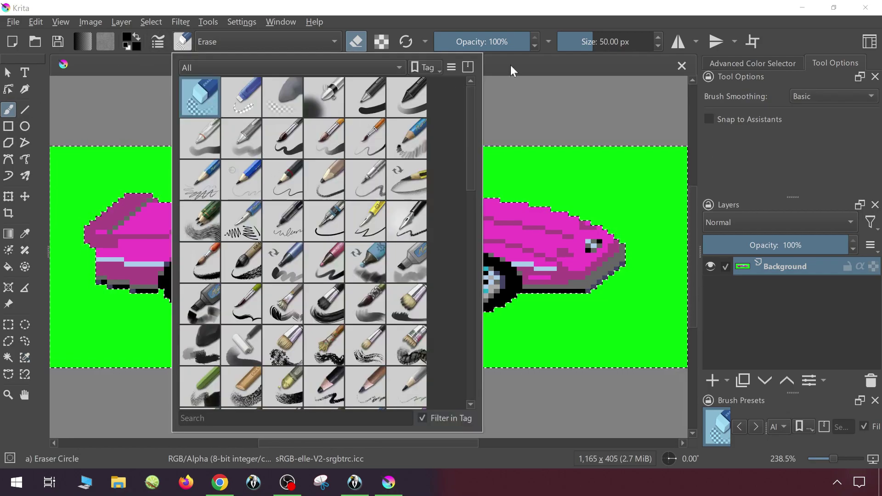
pyautogui.click(536, 65)
pyautogui.moveTo(587, 42); pyautogui.dragTo(638, 42)
pyautogui.moveTo(574, 206); pyautogui.dragTo(580, 218)
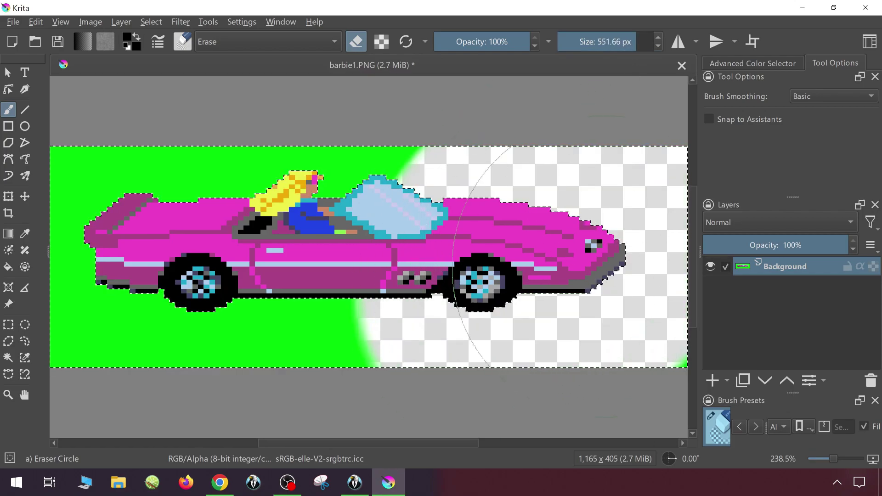
pyautogui.moveTo(751, 204)
pyautogui.mouseDown()
pyautogui.moveTo(183, 197)
pyautogui.moveTo(172, 284)
pyautogui.mouseUp()
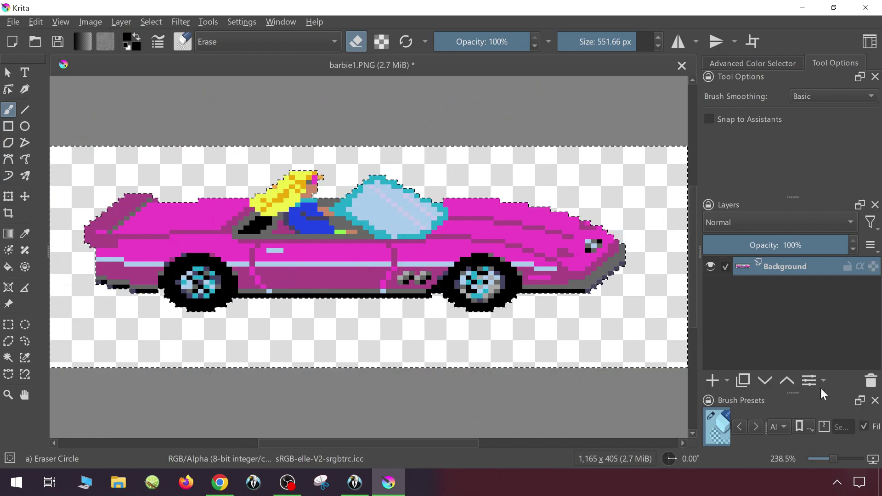
pyautogui.click(25, 358)
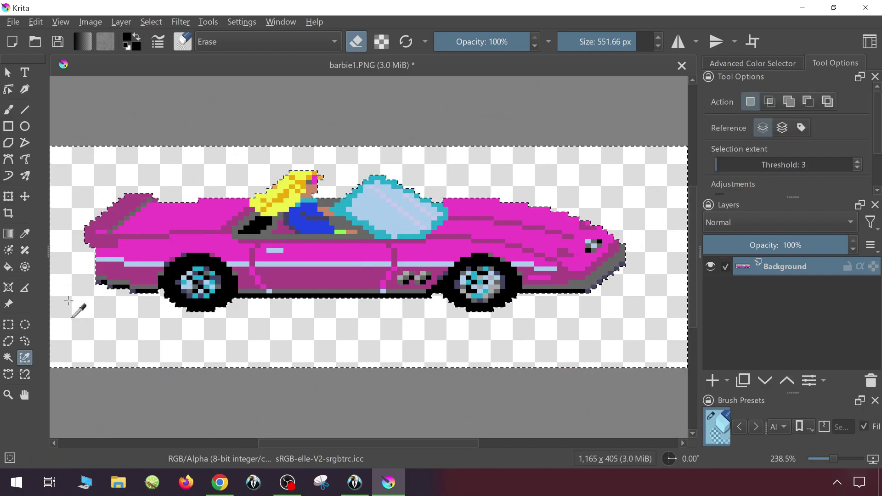
# Save the image to the Desktop as barbie2.PNG with its alpha channel stored and close Krita.
pyautogui.click(13, 21)
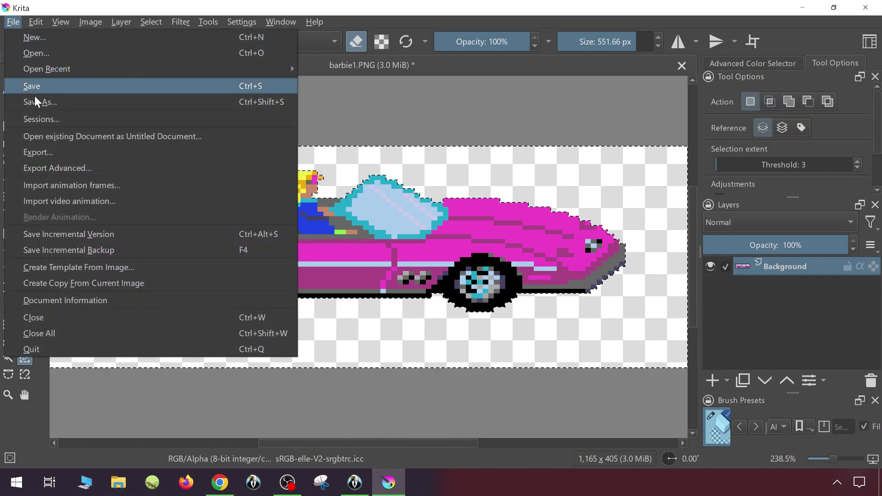
pyautogui.click(35, 102)
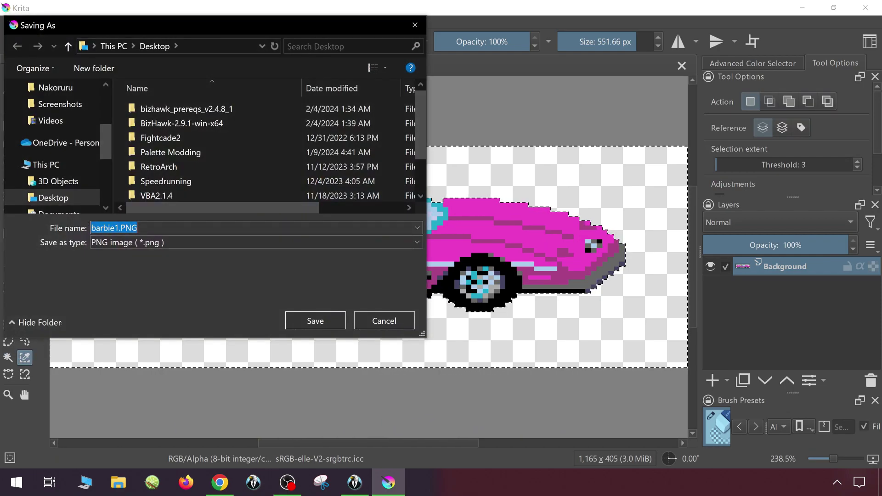
pyautogui.press('BackSpace')
pyautogui.write('2')
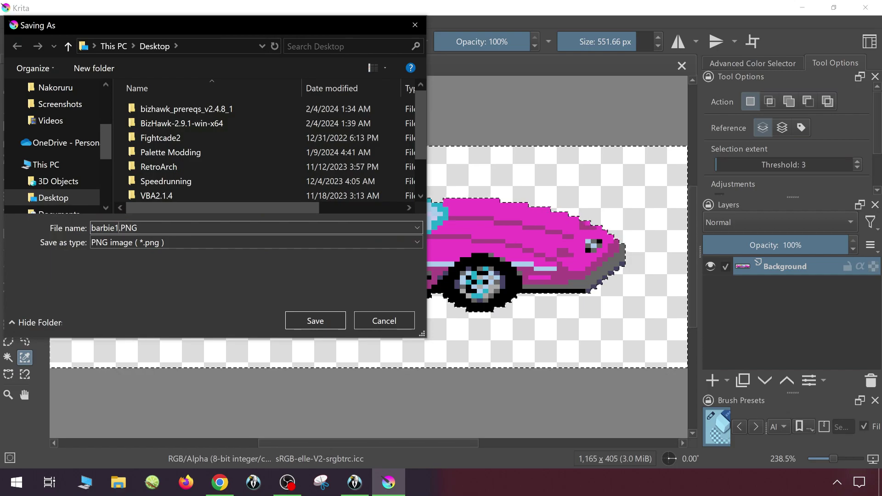
pyautogui.press('Return')
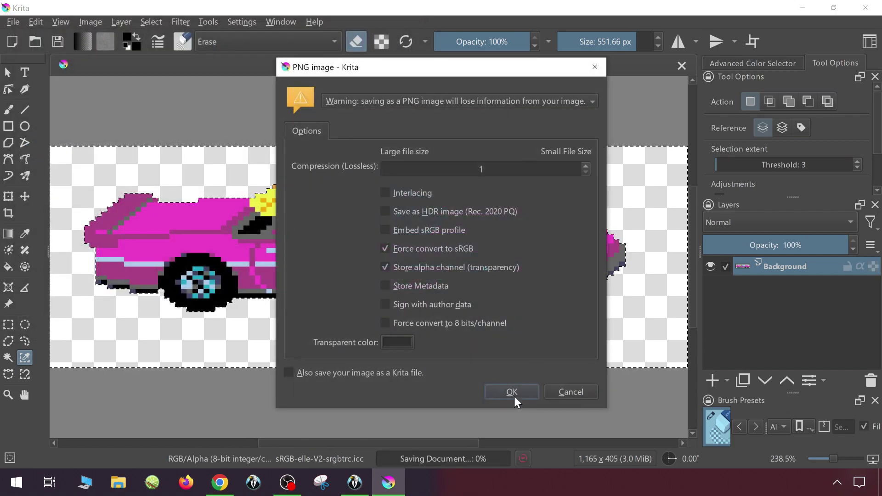
pyautogui.click(510, 391)
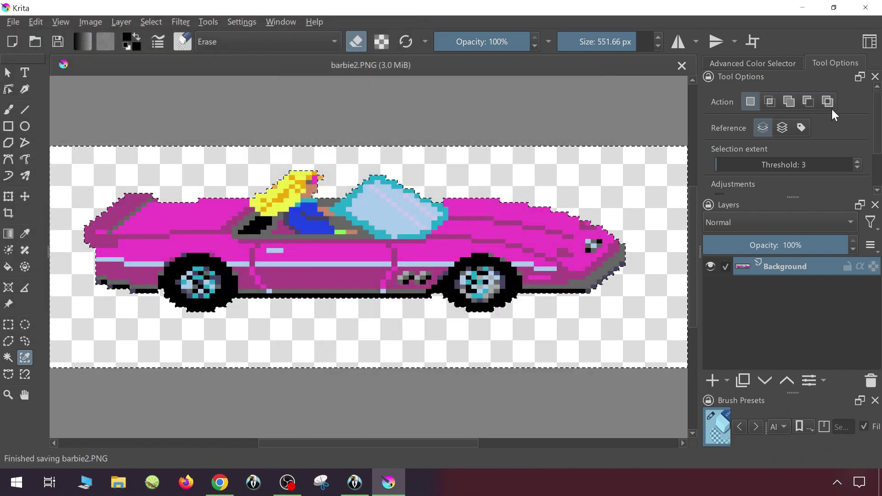
pyautogui.click(867, 6)
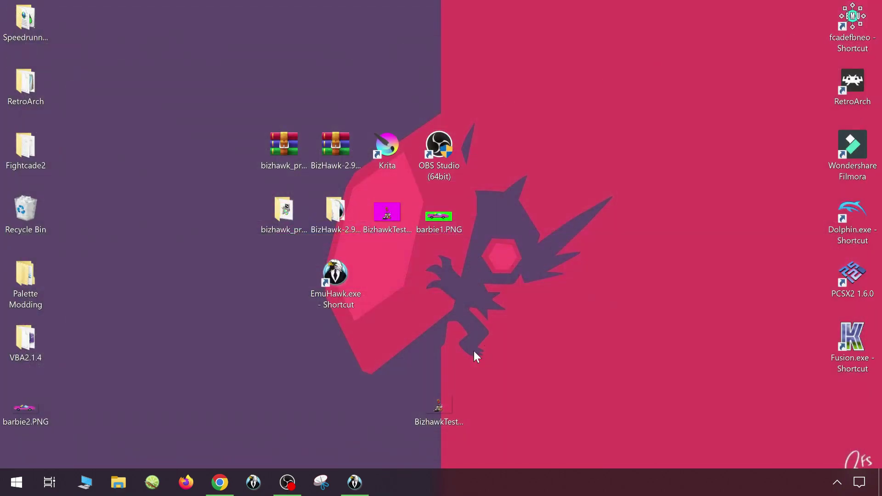
# Place barbie2.PNG beside the EmuHawk shortcut on the desktop and inspect the cut-out car in the image viewer.
pyautogui.moveTo(25, 408); pyautogui.dragTo(398, 300)
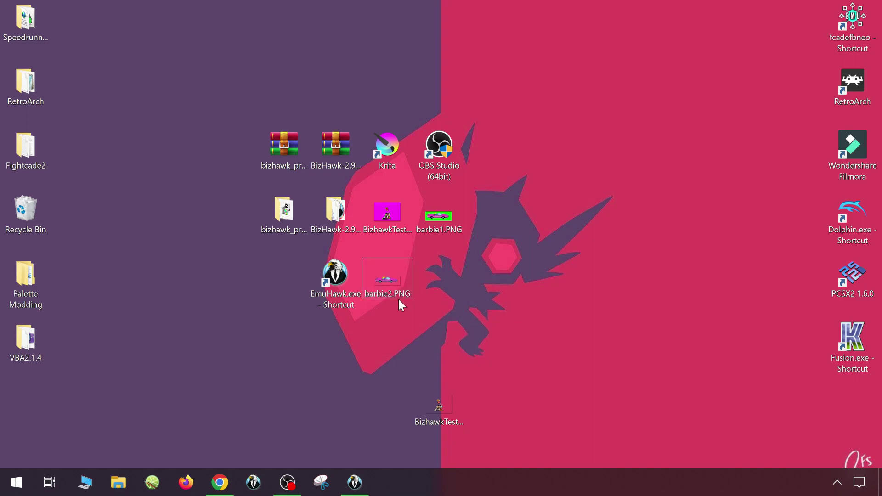
pyautogui.doubleClick(391, 276)
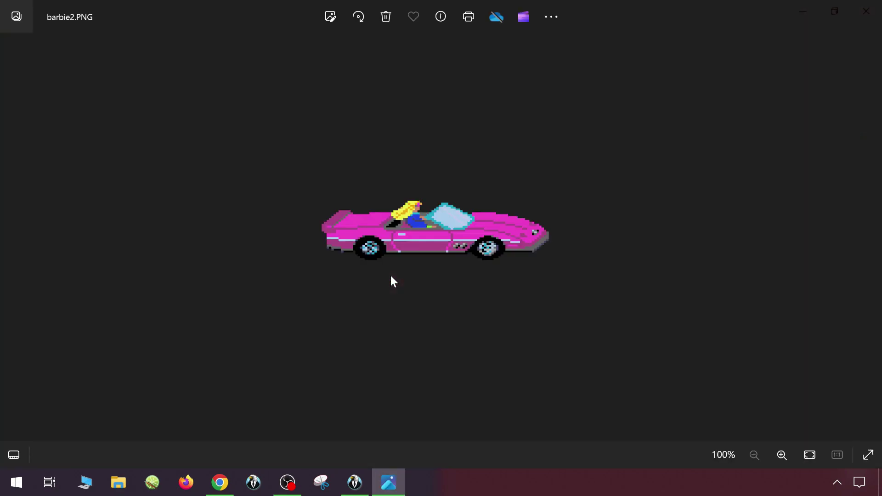
pyautogui.scroll(4, 429, 236)
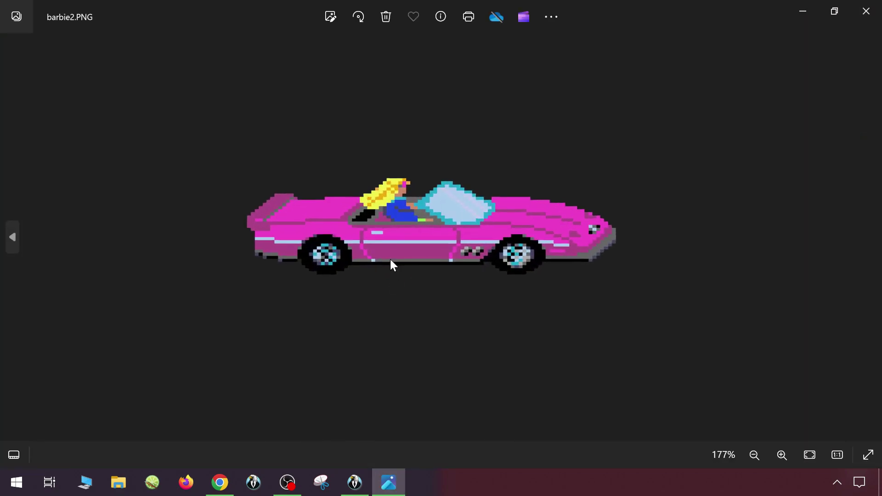
pyautogui.scroll(-4, 366, 242)
pyautogui.scroll(2, 364, 237)
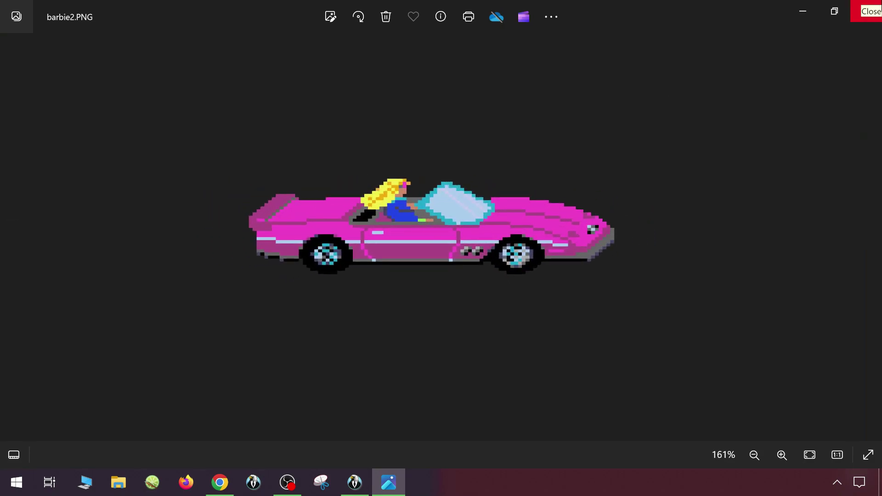
pyautogui.click(866, 11)
# Open BizhawkTest2.png from the desktop, examine its isolated sprites up close, and close the viewer.
pyautogui.click(437, 406)
pyautogui.doubleClick(437, 406)
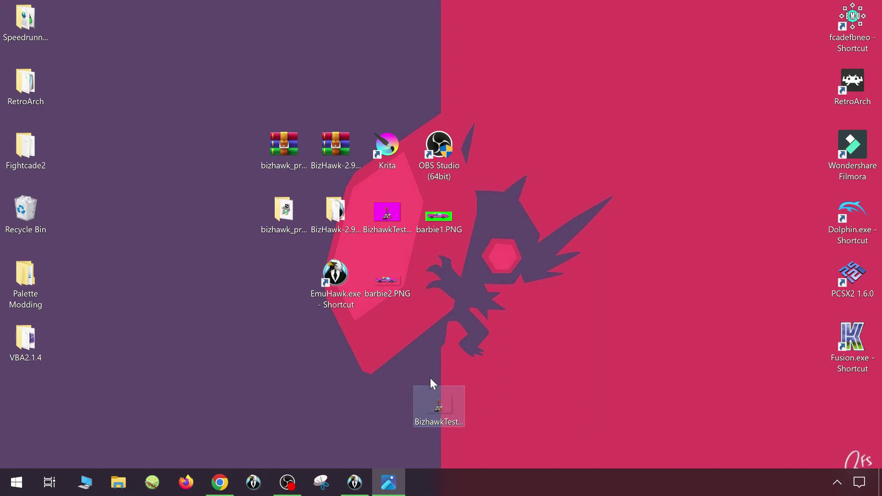
pyautogui.scroll(6, 407, 237)
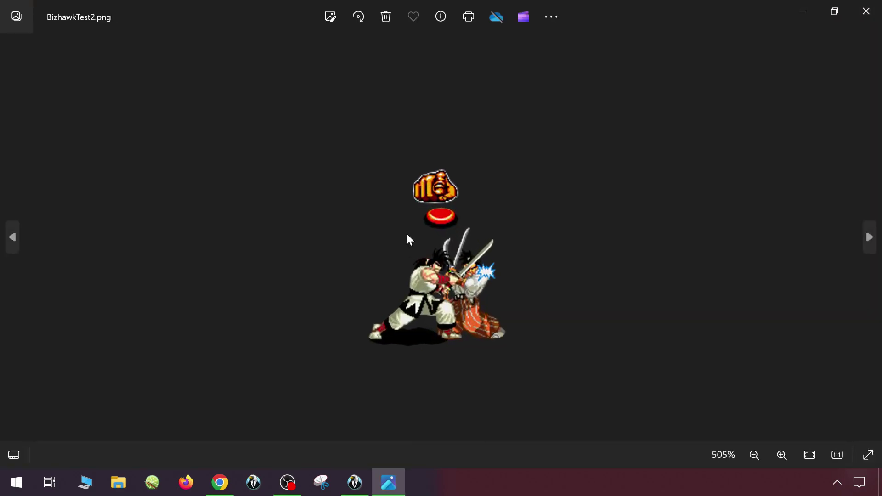
pyautogui.scroll(1, 407, 234)
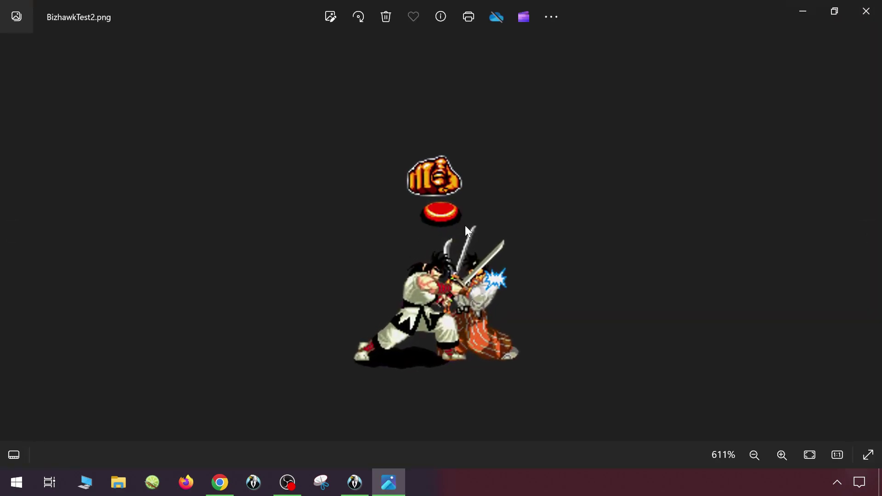
pyautogui.click(866, 11)
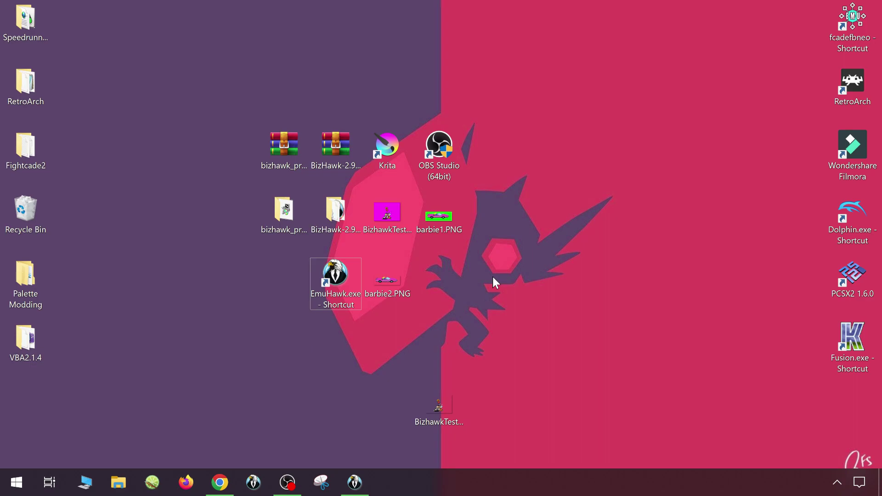
# Bring back the BizHawk game window, switch to OBS and add a Game Capture source named Bizhawk2 to the Bizhawk Test scene.
pyautogui.click(367, 476)
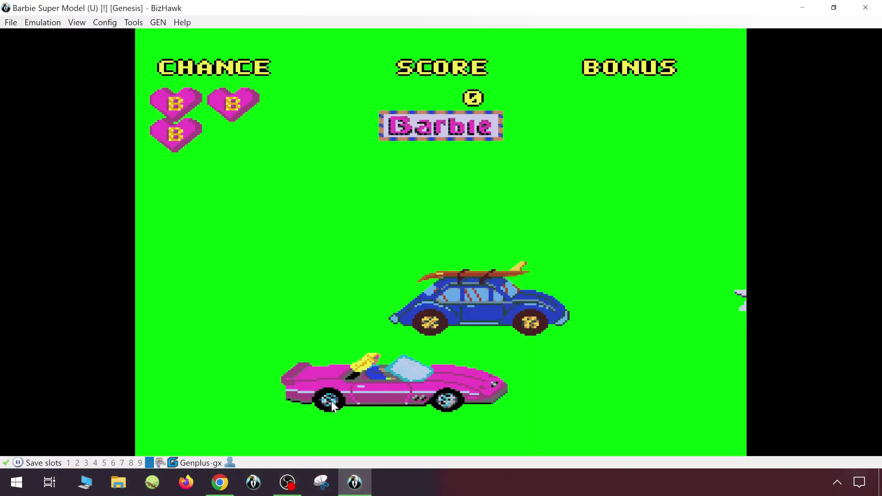
pyautogui.click(297, 475)
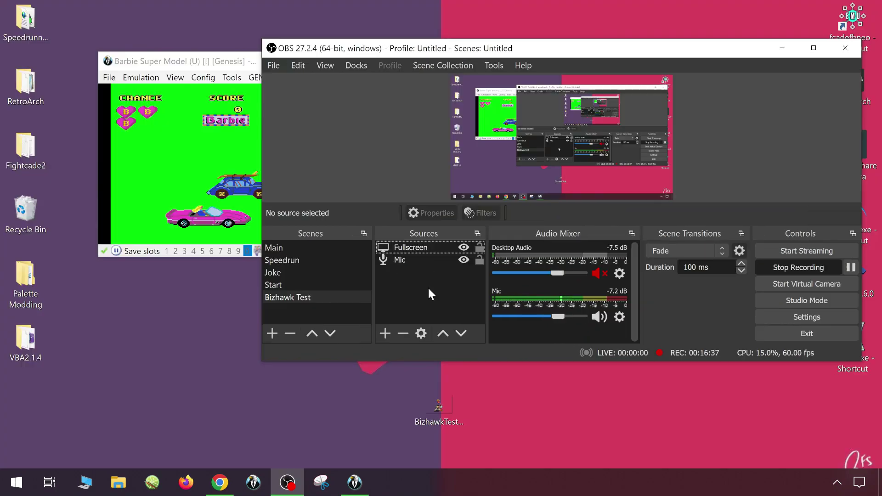
pyautogui.click(378, 336)
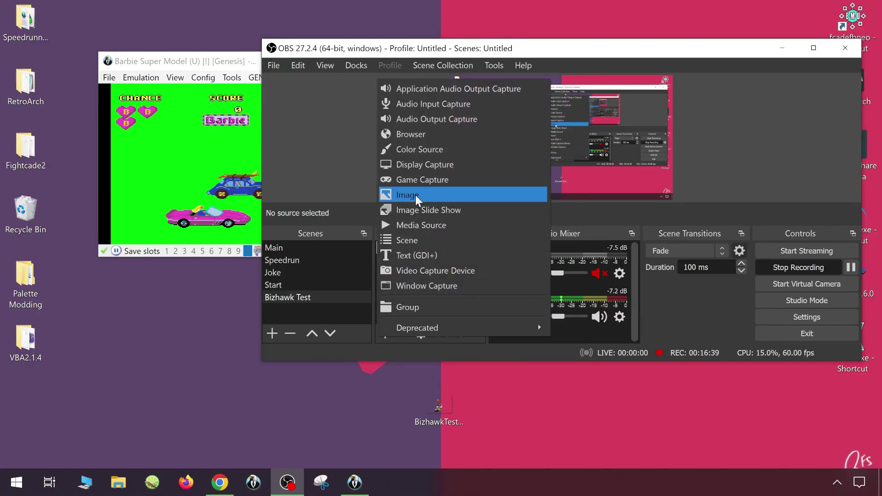
pyautogui.click(413, 179)
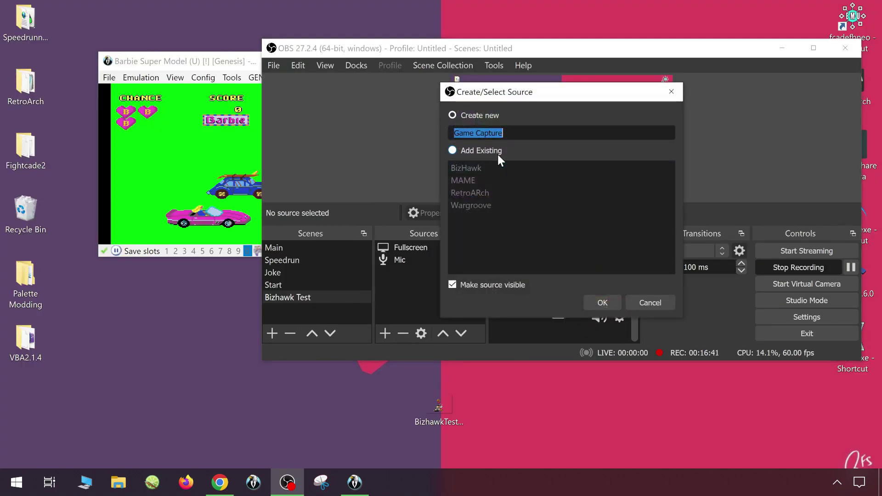
pyautogui.write('Bizhawk2')
pyautogui.click(602, 302)
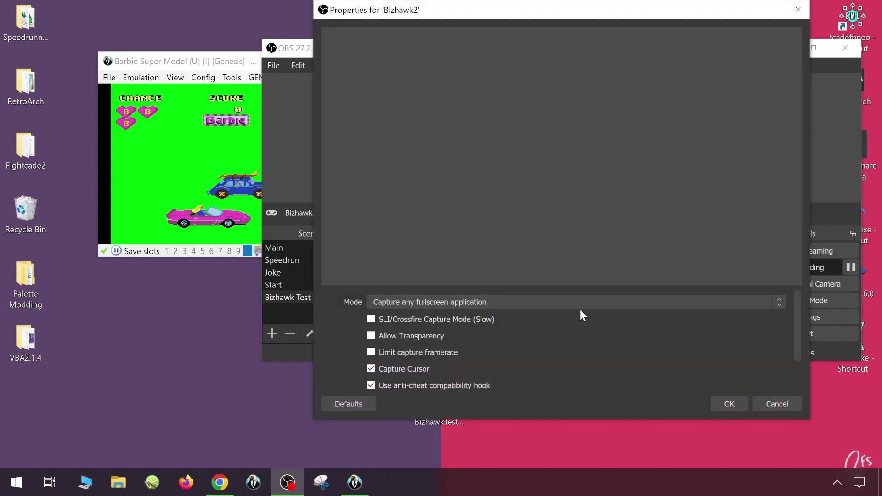
# Make Bizhawk2 capture the specific EmuHawk.exe Barbie Super Model window, turn off Capture Cursor, and accept the properties.
pyautogui.click(577, 307)
pyautogui.click(427, 323)
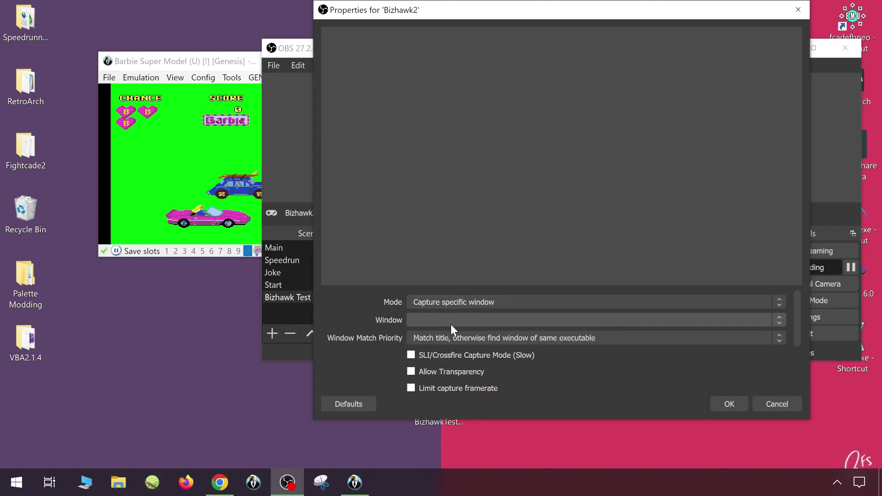
pyautogui.click(454, 322)
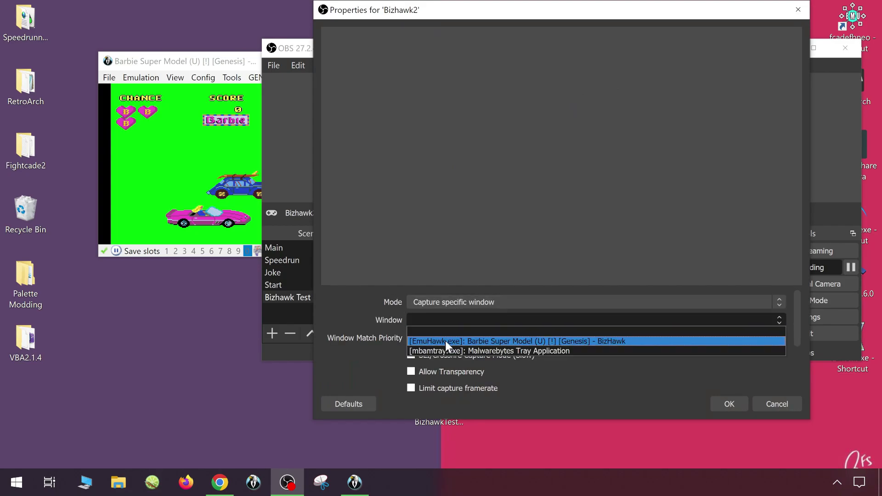
pyautogui.click(445, 341)
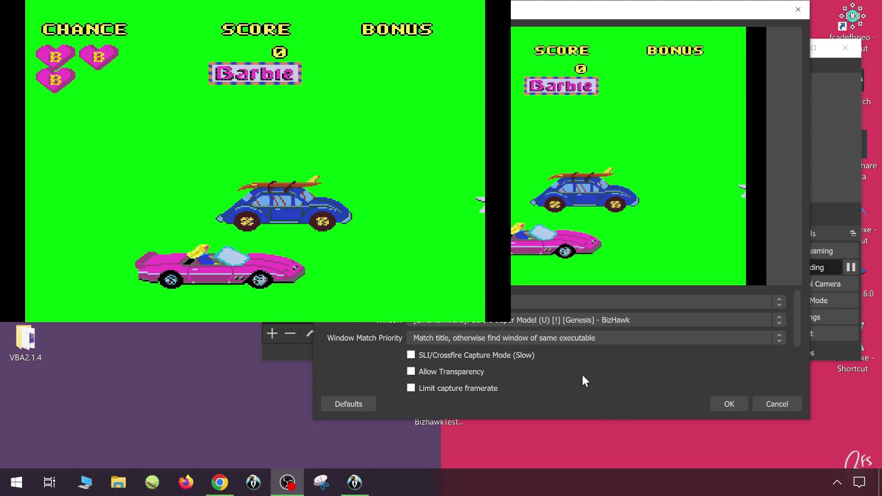
pyautogui.scroll(-1, 582, 375)
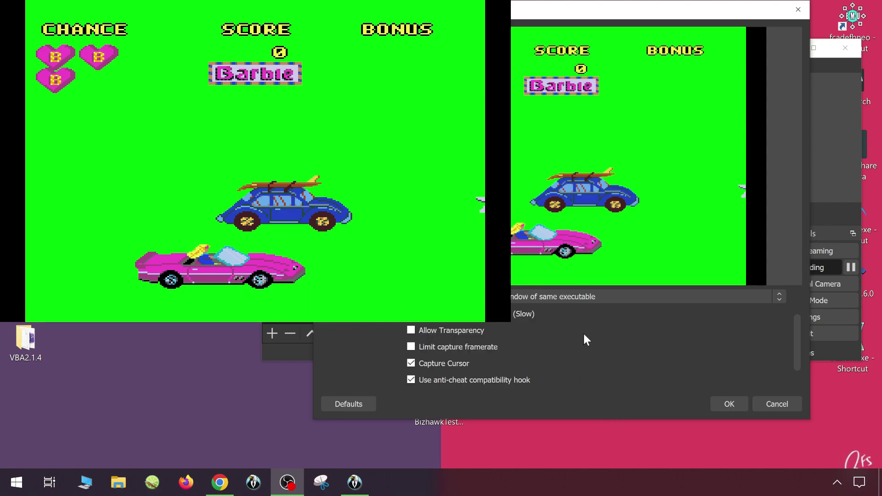
pyautogui.click(447, 365)
pyautogui.scroll(1, 572, 362)
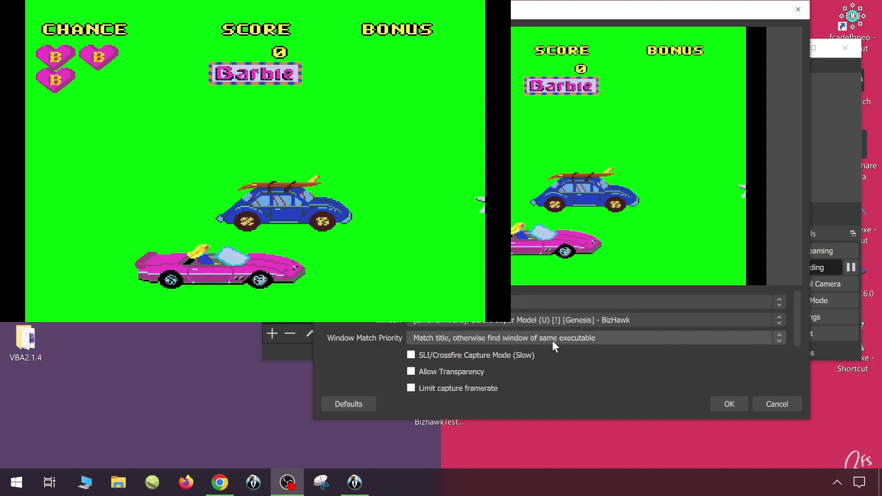
pyautogui.scroll(-2, 552, 341)
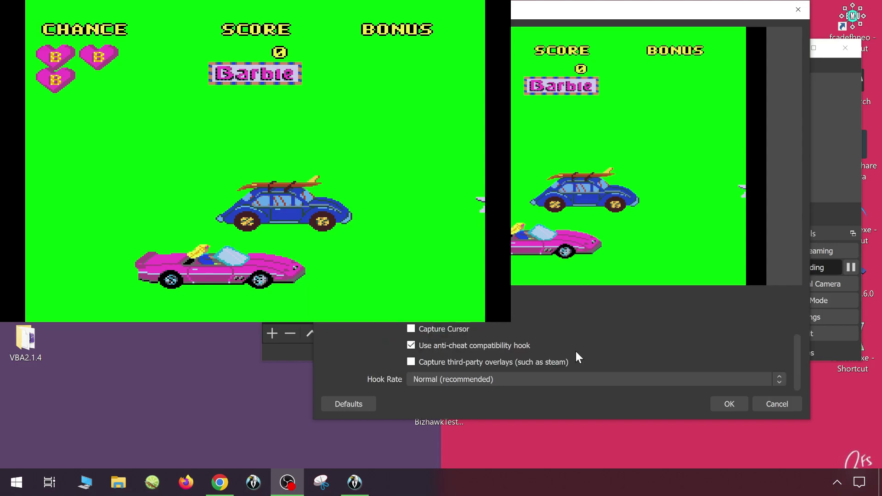
pyautogui.click(729, 405)
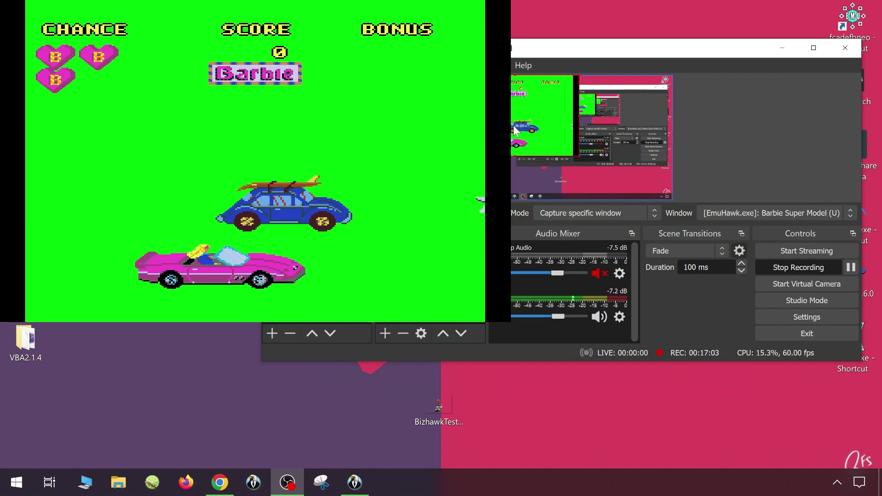
# Move the Bizhawk2 capture partly past the left edge of the canvas and open its filters.
pyautogui.moveTo(538, 131)
pyautogui.mouseDown()
pyautogui.moveTo(551, 138)
pyautogui.moveTo(538, 131)
pyautogui.moveTo(544, 146)
pyautogui.mouseUp()
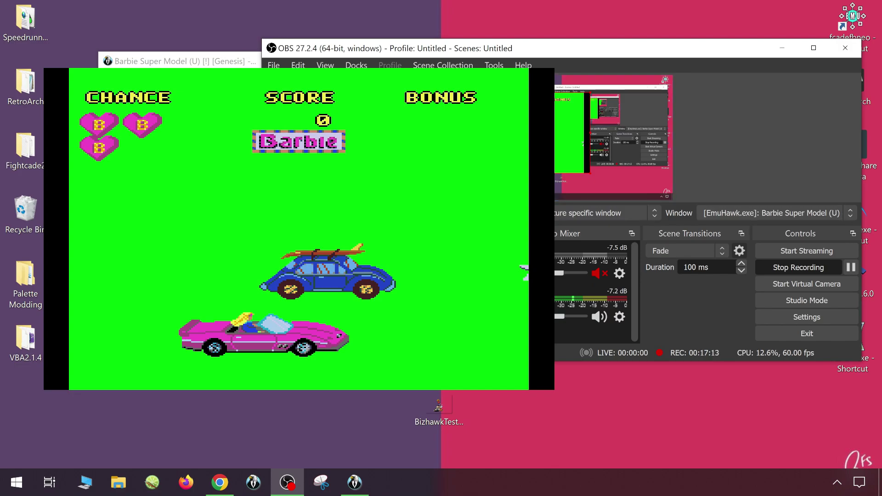
pyautogui.moveTo(492, 126); pyautogui.dragTo(396, 122)
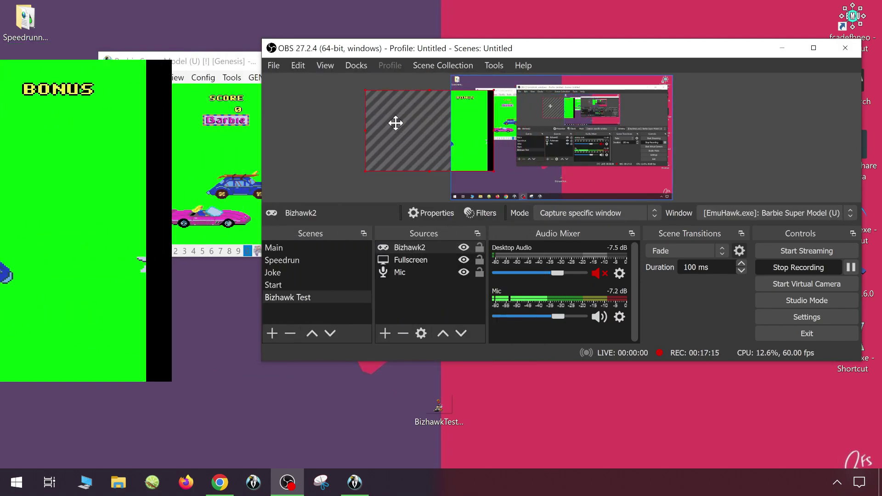
pyautogui.rightClick(390, 249)
pyautogui.rightClick(410, 254)
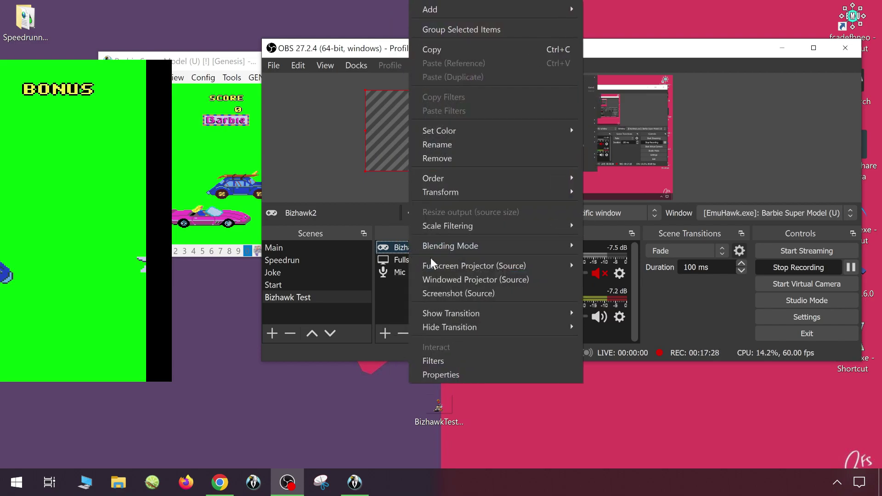
pyautogui.click(442, 360)
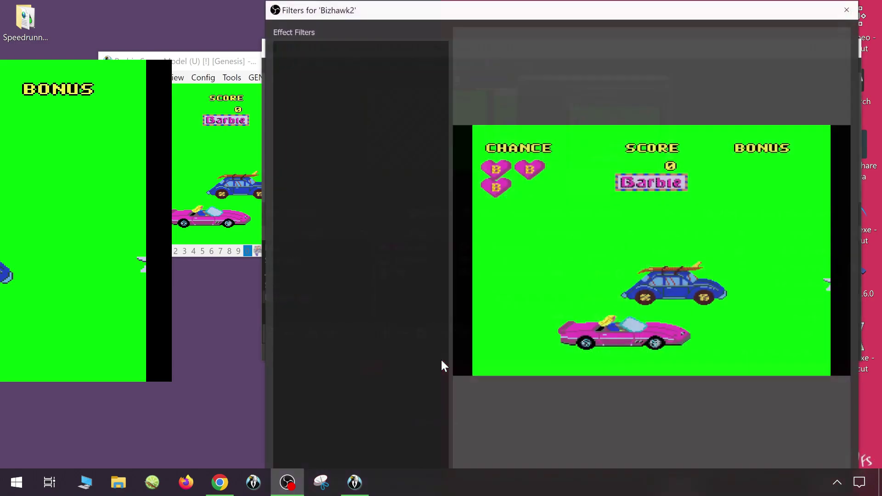
pyautogui.moveTo(470, 12); pyautogui.dragTo(485, 18)
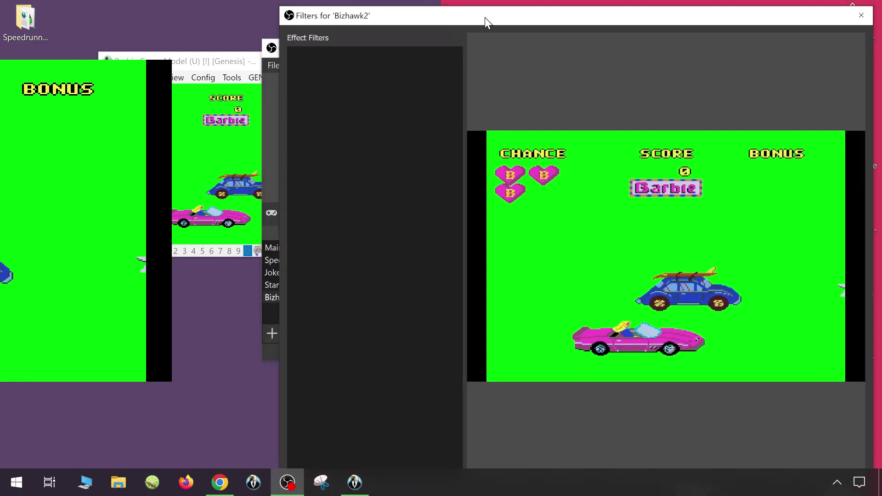
# Add a Chroma Key effect filter to Bizhawk2, lower its Similarity to 343, and close the filters.
pyautogui.rightClick(376, 82)
pyautogui.moveTo(402, 91)
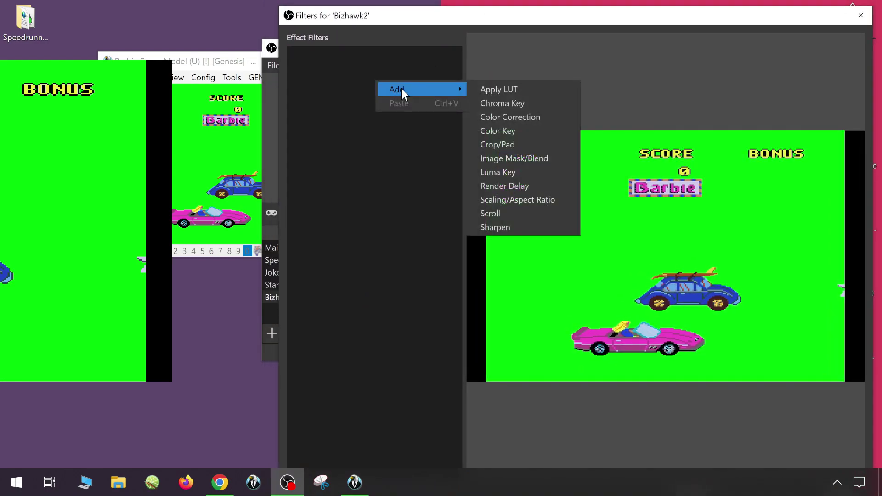
pyautogui.click(500, 102)
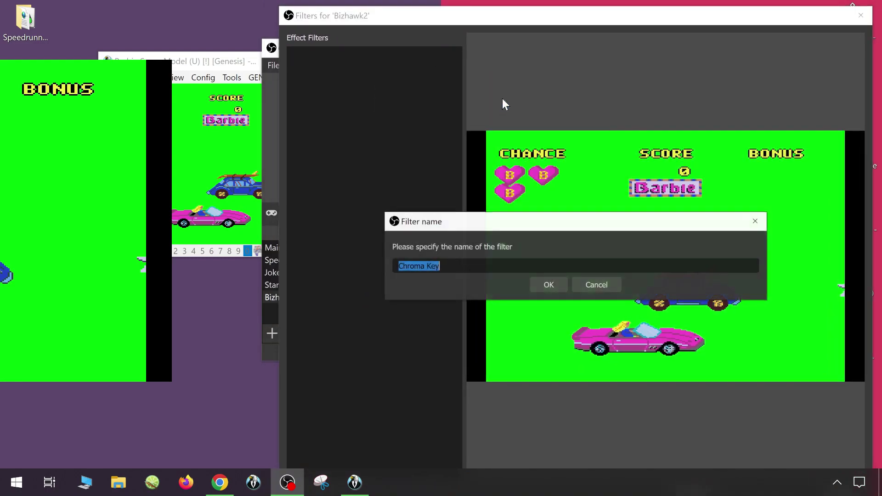
pyautogui.click(548, 285)
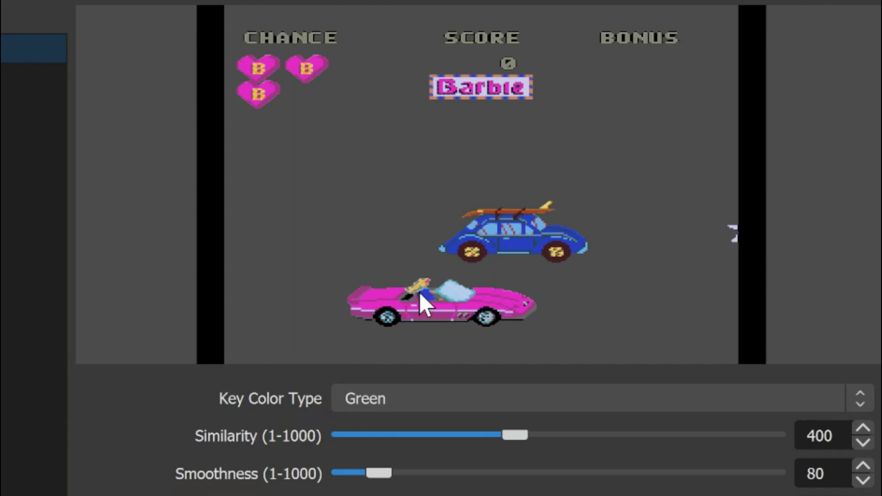
pyautogui.moveTo(514, 434); pyautogui.dragTo(492, 436)
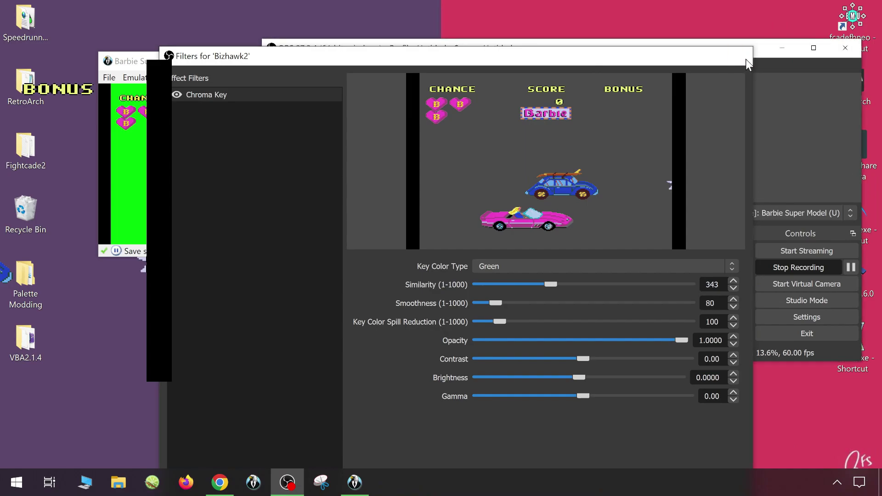
pyautogui.click(741, 56)
# Narrow the BizHawk game window to its picture without black side bars, and enlarge the Bizhawk2 capture to nearly fill the canvas.
pyautogui.click(181, 136)
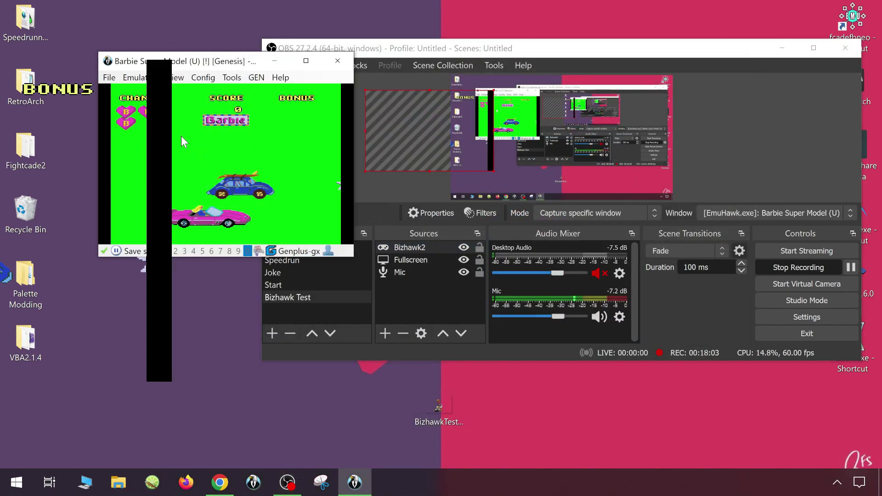
pyautogui.moveTo(356, 160); pyautogui.dragTo(329, 155)
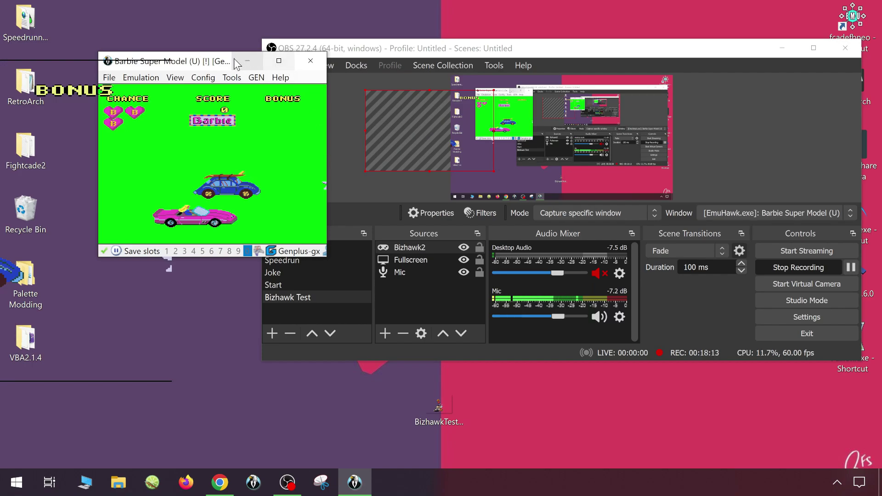
pyautogui.moveTo(372, 147); pyautogui.dragTo(563, 123)
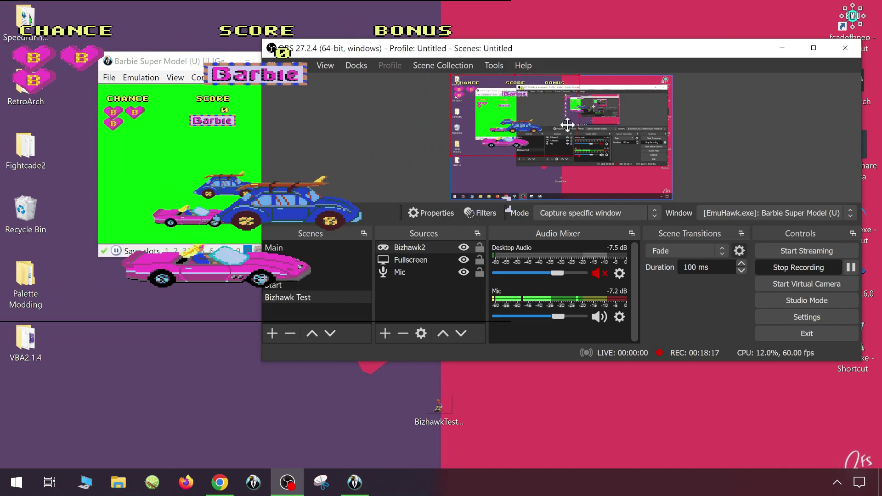
pyautogui.moveTo(581, 155); pyautogui.dragTo(642, 179)
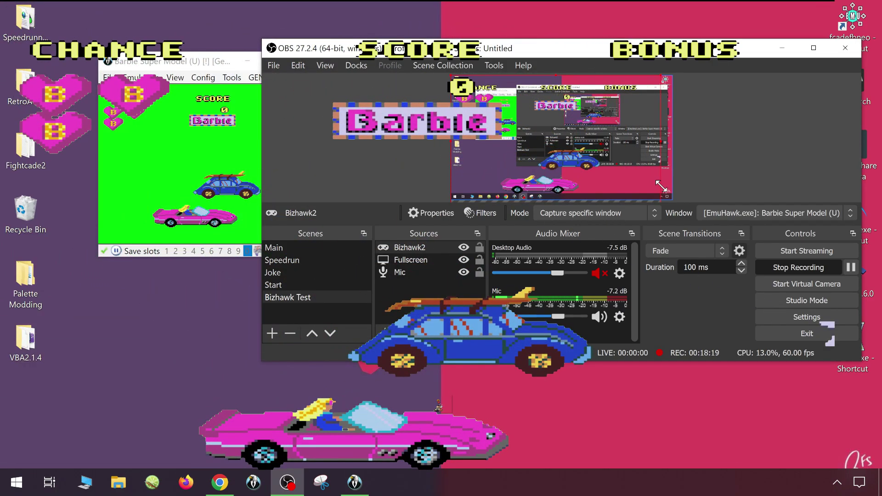
pyautogui.moveTo(593, 167); pyautogui.dragTo(610, 170)
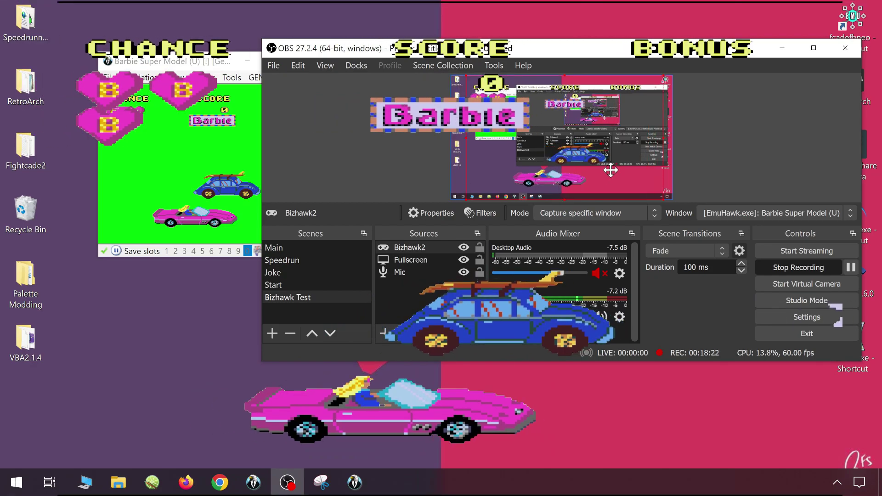
# Run the Barbie game briefly to check the keyed sprites over the desktop, and pause it again.
pyautogui.click(226, 207)
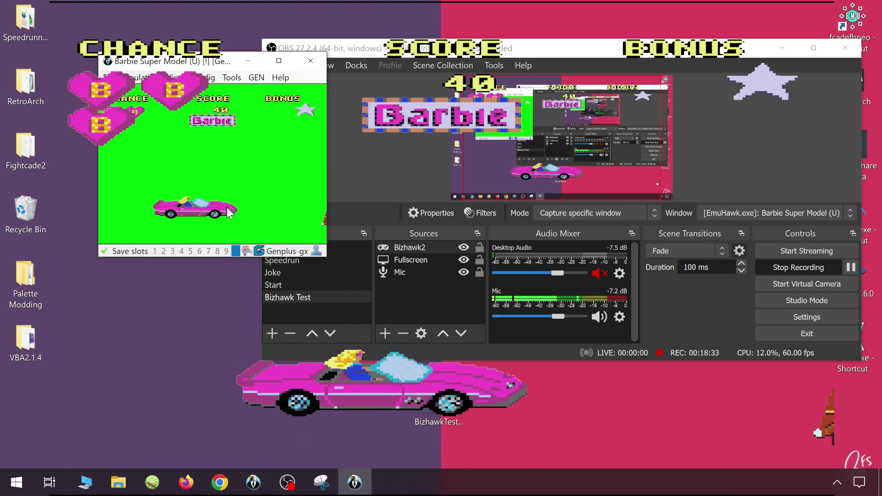
pyautogui.press('Pause')
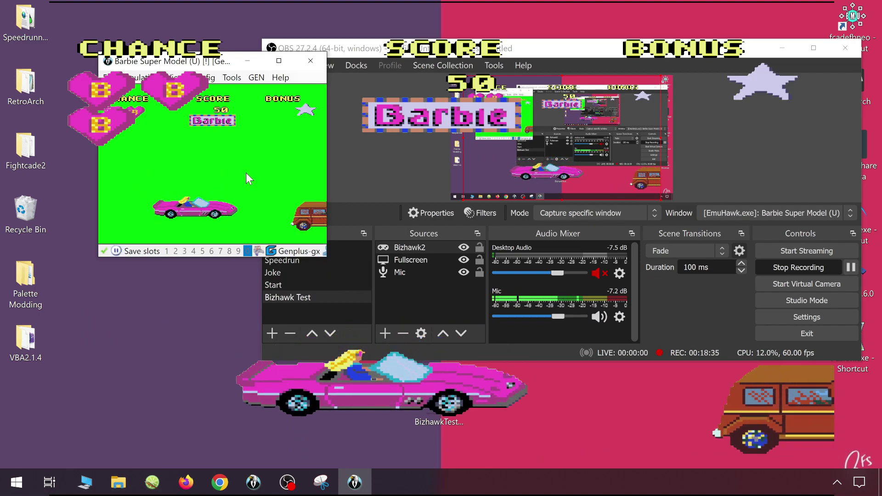
# Remove the Chroma Key filter from the Bizhawk2 source.
pyautogui.rightClick(413, 249)
pyautogui.click(441, 361)
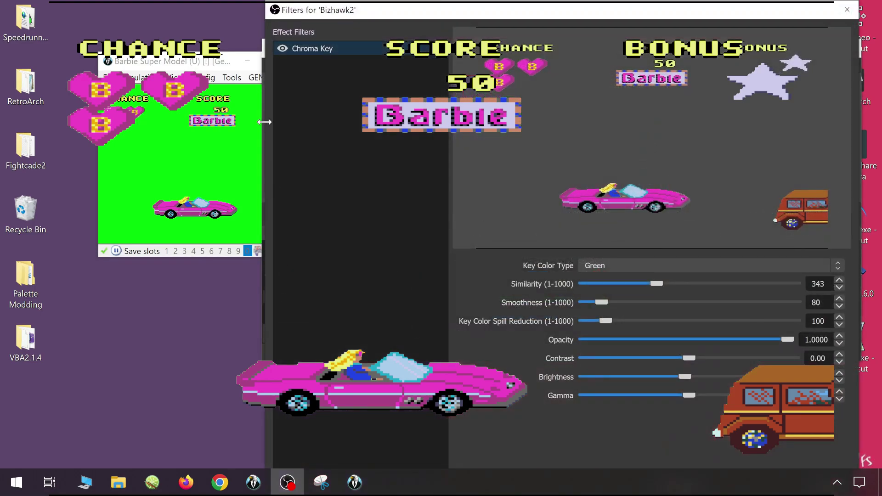
pyautogui.rightClick(327, 49)
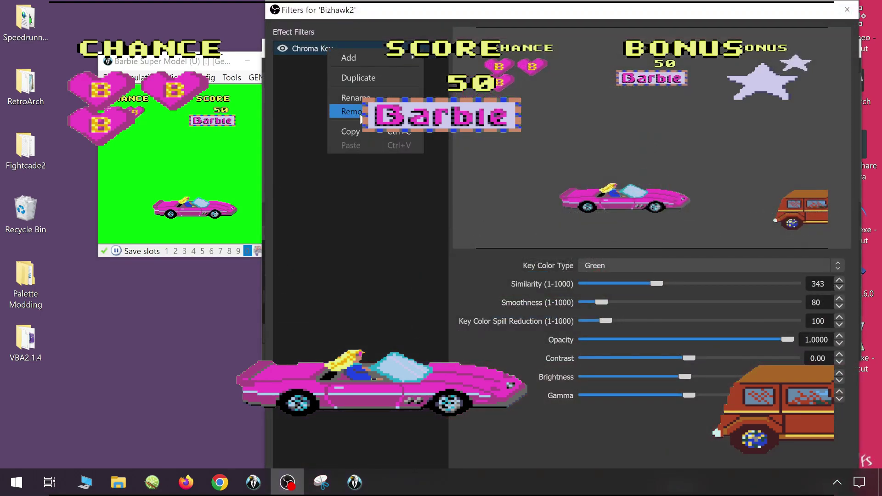
pyautogui.click(345, 113)
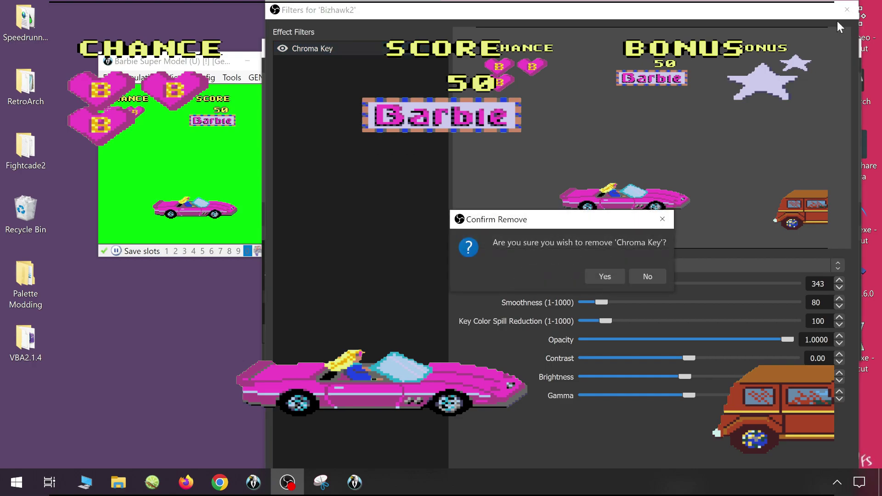
pyautogui.click(605, 277)
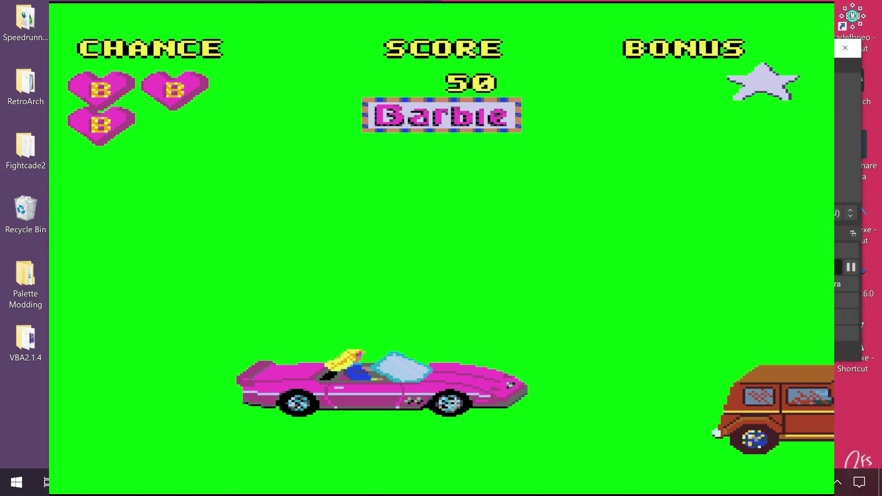